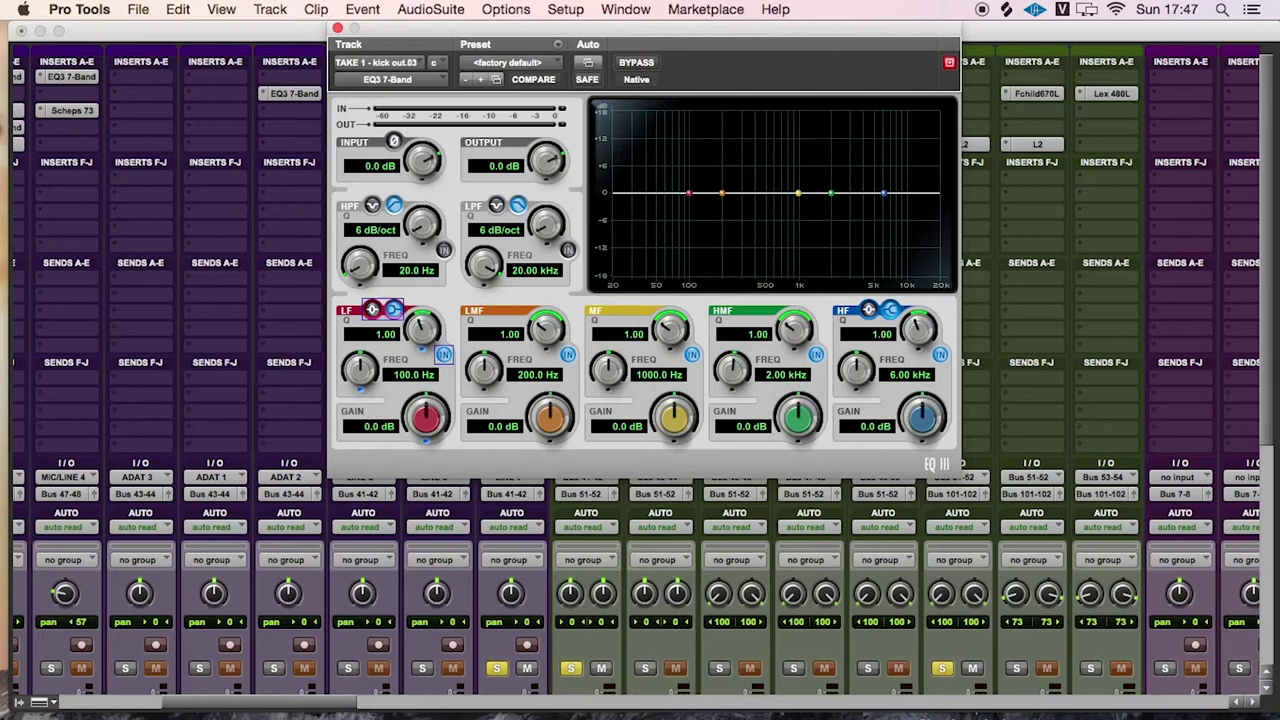
Play the kick out track and sweep a boosted LMF band, settling at about 335 Hz, +15.5 dB and Q 2.75
{"action": "key", "text": "space"}
{"action": "left_click_drag", "start_coordinate": [724, 199], "coordinate": [741, 199]}
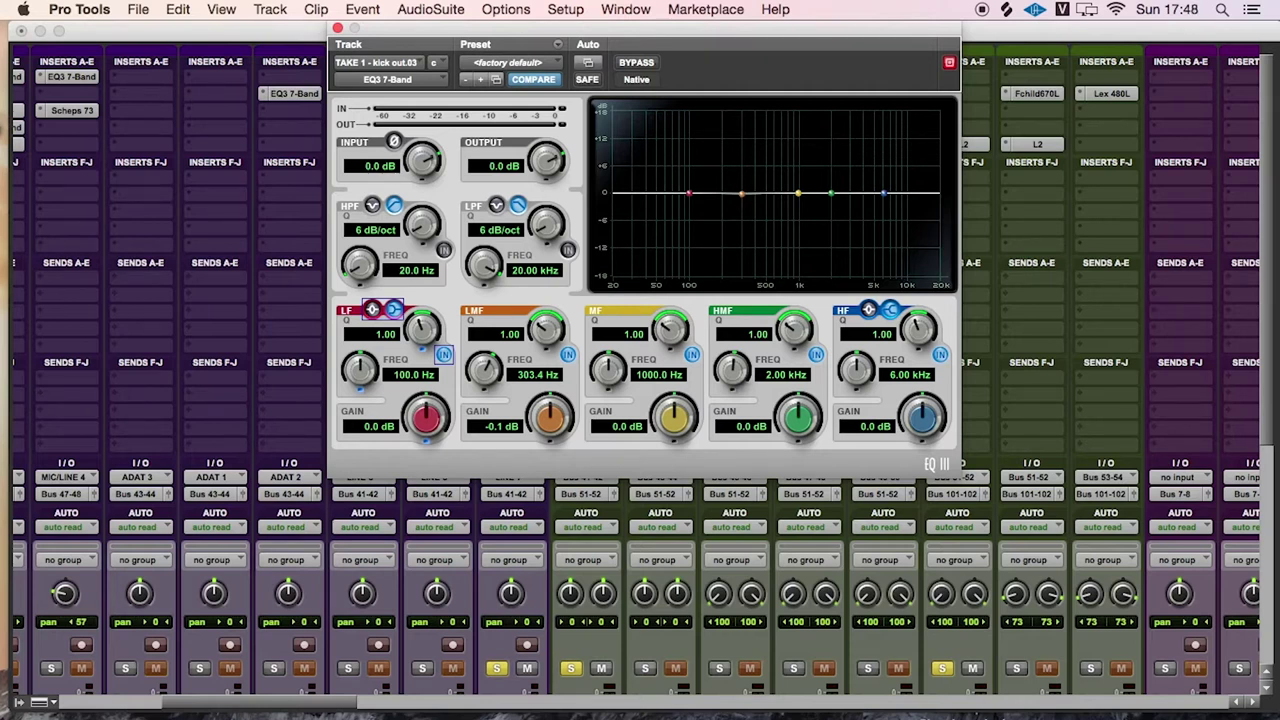
{"action": "left_click_drag", "start_coordinate": [741, 200], "coordinate": [743, 131]}
{"action": "left_click_drag", "start_coordinate": [540, 338], "coordinate": [552, 309]}
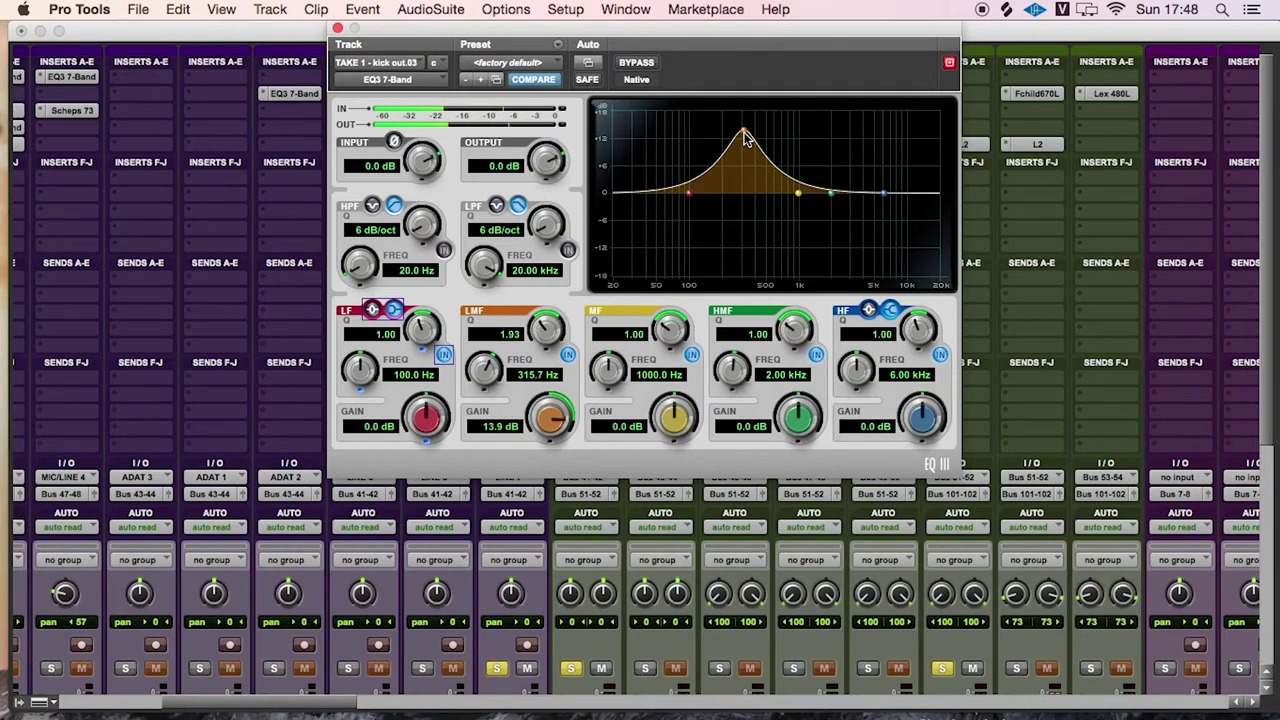
{"action": "left_click_drag", "start_coordinate": [746, 134], "coordinate": [748, 128]}
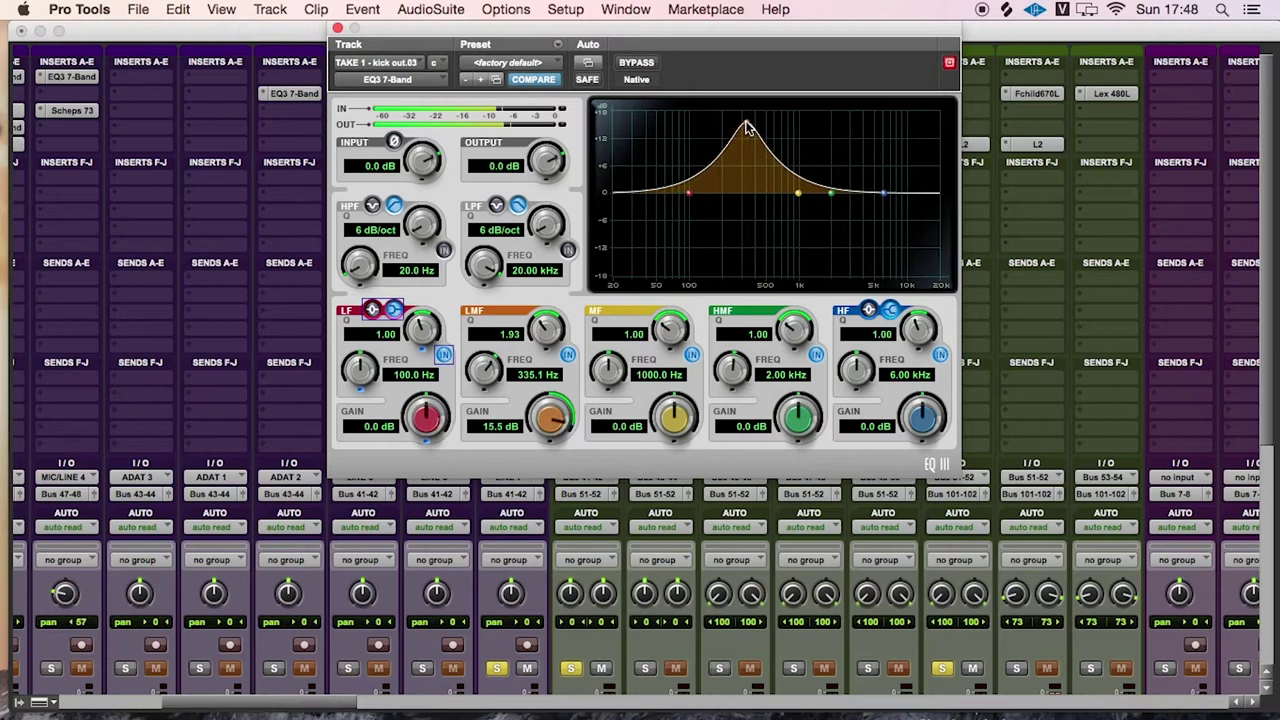
{"action": "left_click_drag", "start_coordinate": [544, 332], "coordinate": [552, 311]}
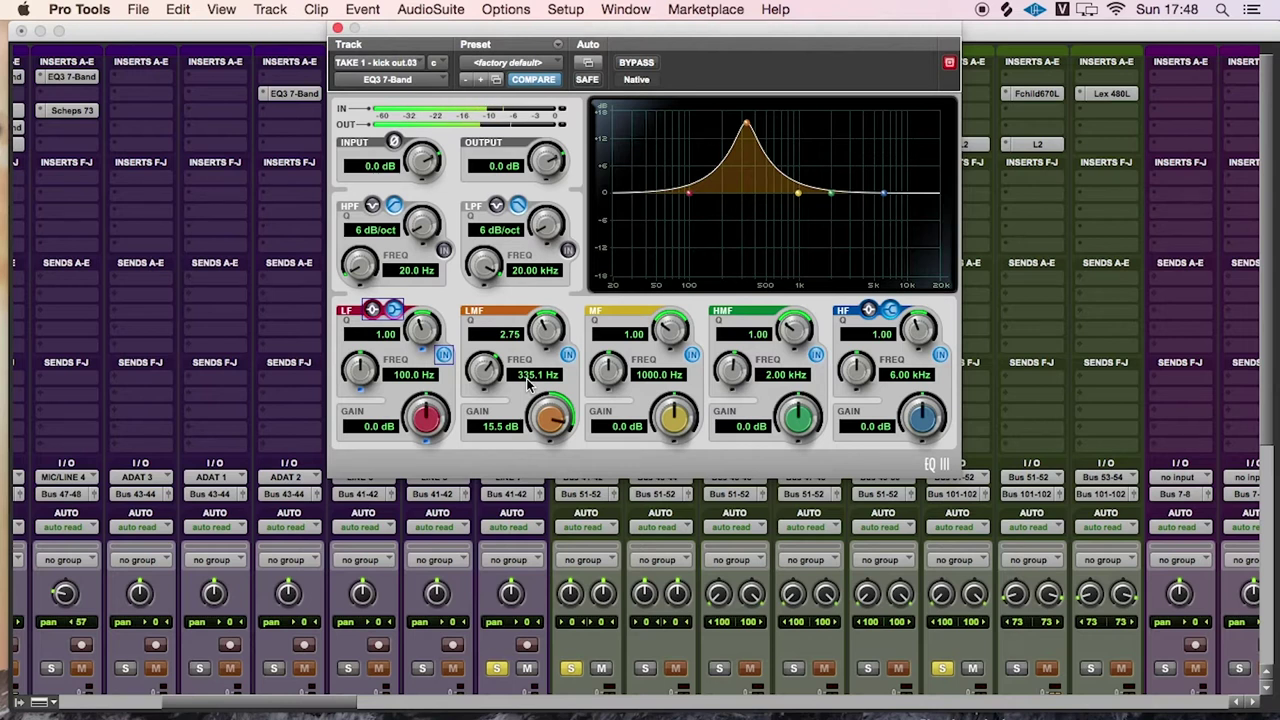
Turn the LMF band at about 335 Hz into a cut of about -10.4 dB with a Q of about 3.05
{"action": "left_click_drag", "start_coordinate": [747, 128], "coordinate": [748, 250]}
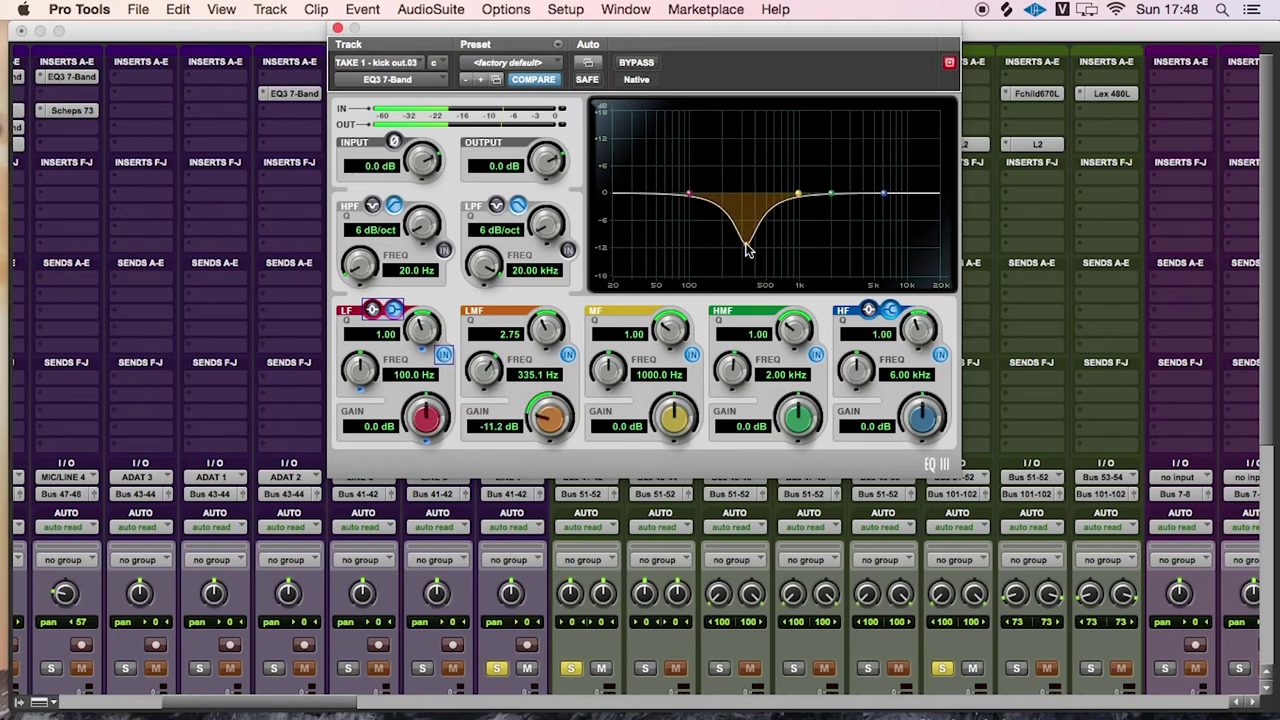
{"action": "left_click_drag", "start_coordinate": [748, 250], "coordinate": [748, 246]}
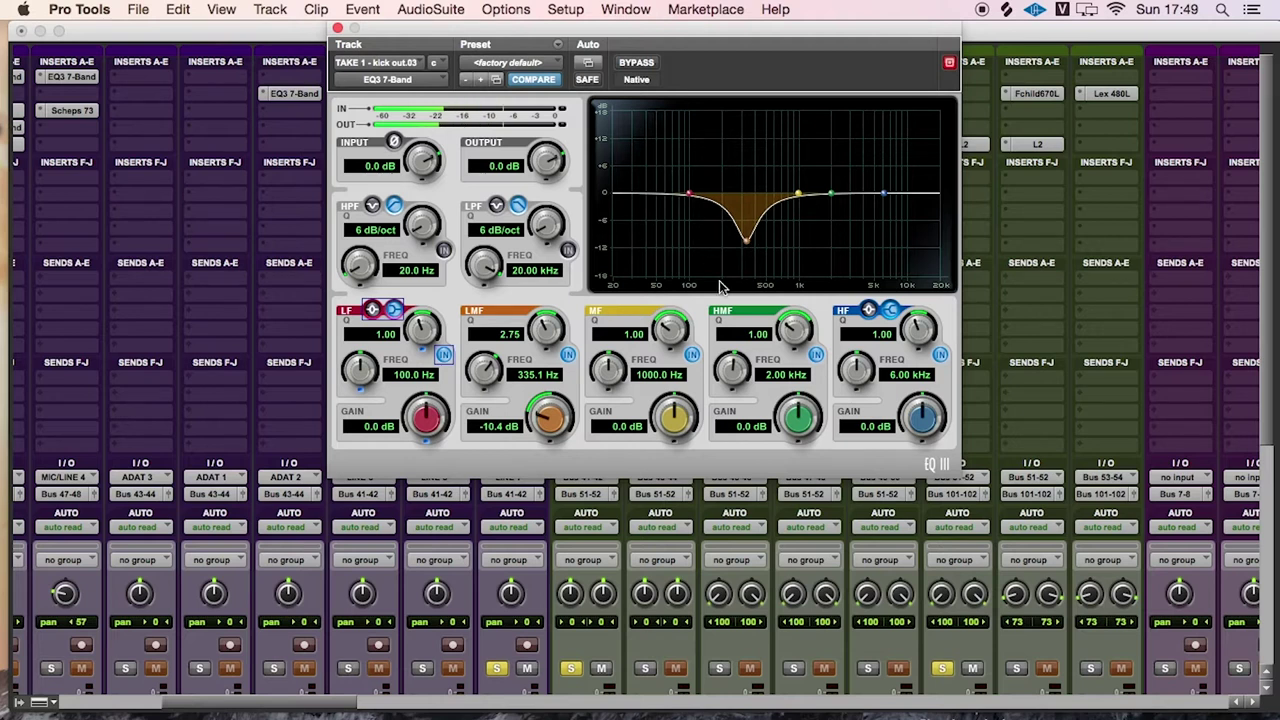
{"action": "left_click_drag", "start_coordinate": [545, 330], "coordinate": [548, 326]}
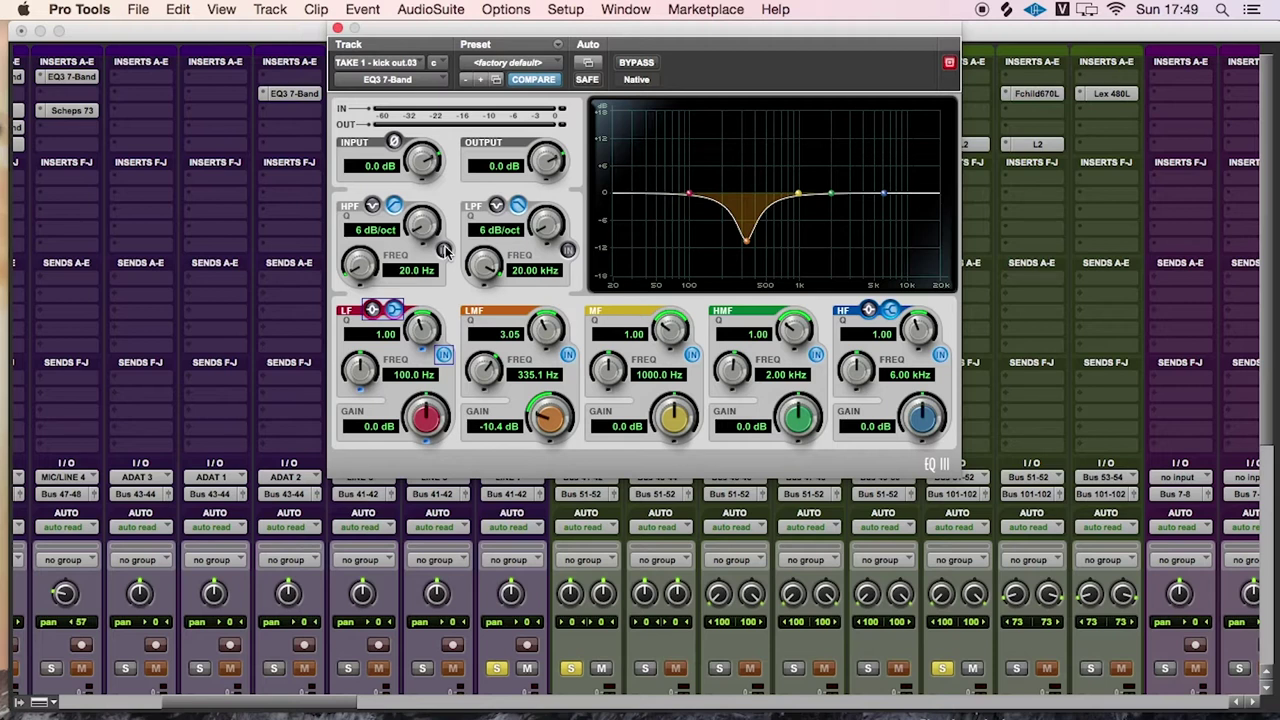
Switch the kick out LF band to peak shape and boost it about 4.8 dB at 53 Hz with a Q of 3.89
{"action": "left_click", "coordinate": [371, 311]}
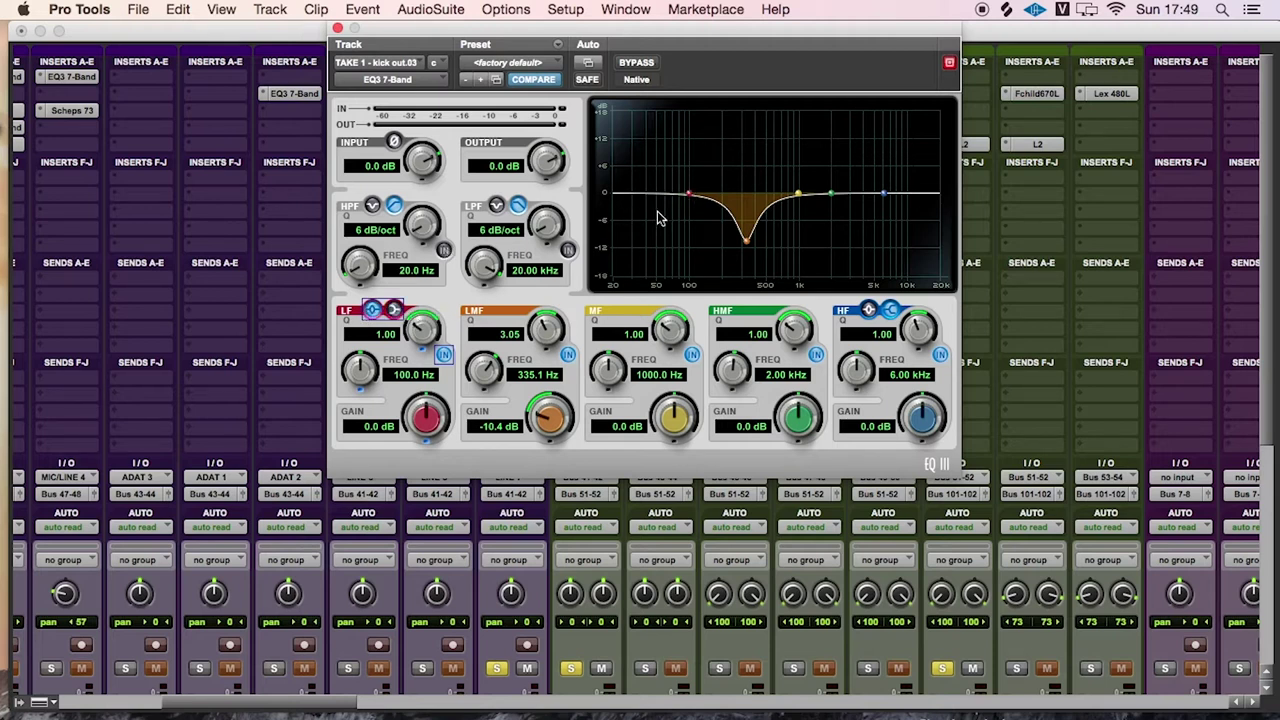
{"action": "left_click_drag", "start_coordinate": [418, 332], "coordinate": [426, 318]}
{"action": "left_click_drag", "start_coordinate": [689, 193], "coordinate": [657, 176]}
{"action": "left_click_drag", "start_coordinate": [427, 326], "coordinate": [439, 308]}
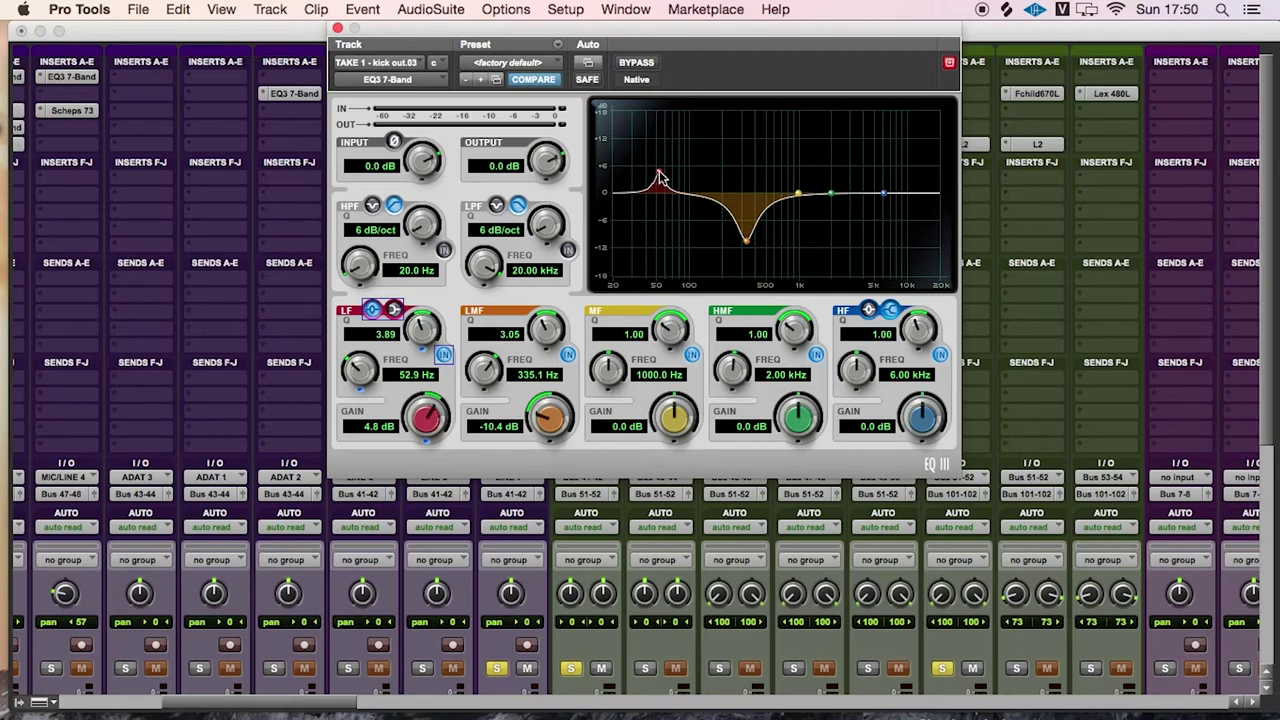
Audition a stronger LF boost, then settle the band at about 44 Hz, +6.1 dB and Q 5.75
{"action": "left_click_drag", "start_coordinate": [660, 176], "coordinate": [654, 177]}
{"action": "left_click_drag", "start_coordinate": [654, 177], "coordinate": [655, 123]}
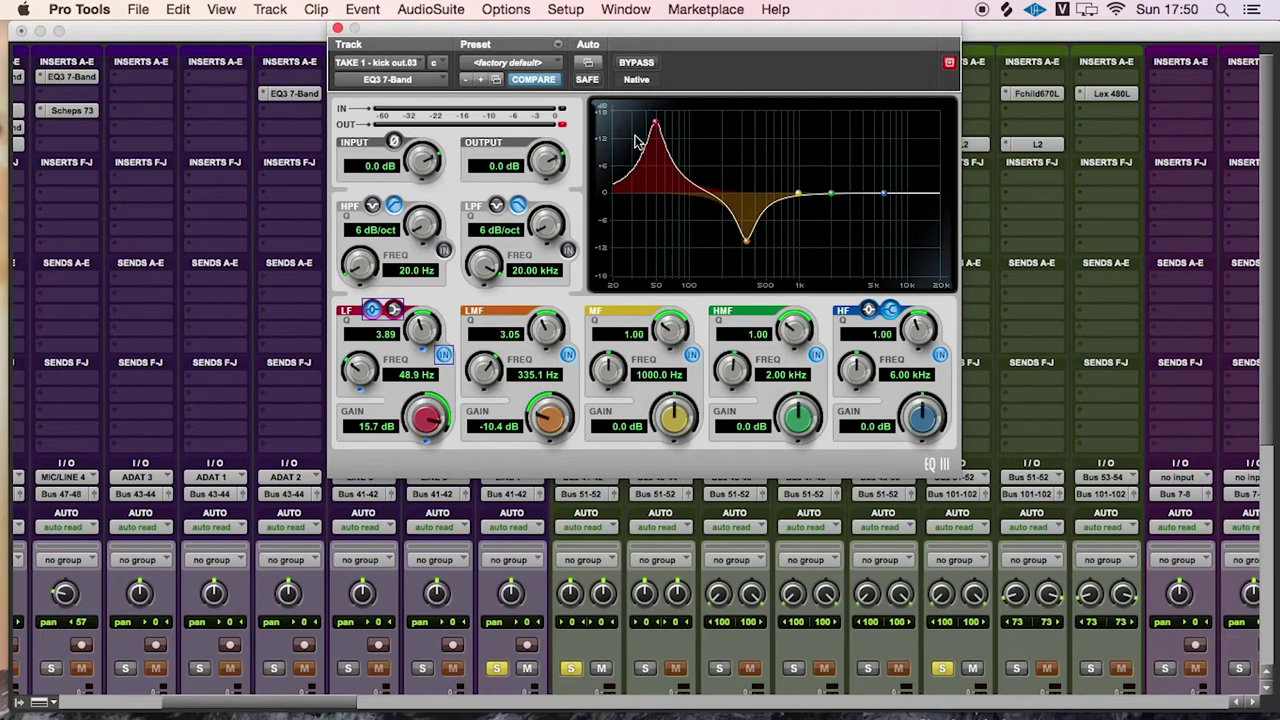
{"action": "left_click_drag", "start_coordinate": [433, 331], "coordinate": [437, 312]}
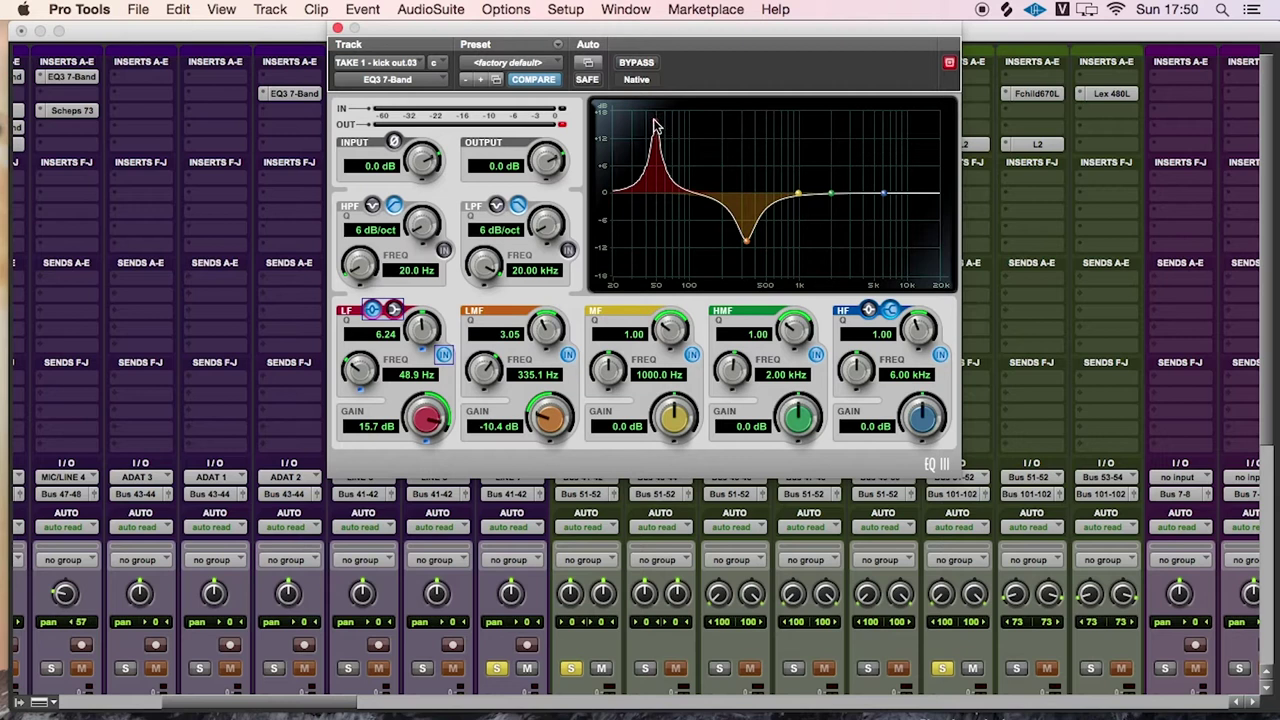
{"action": "left_click_drag", "start_coordinate": [655, 127], "coordinate": [650, 168]}
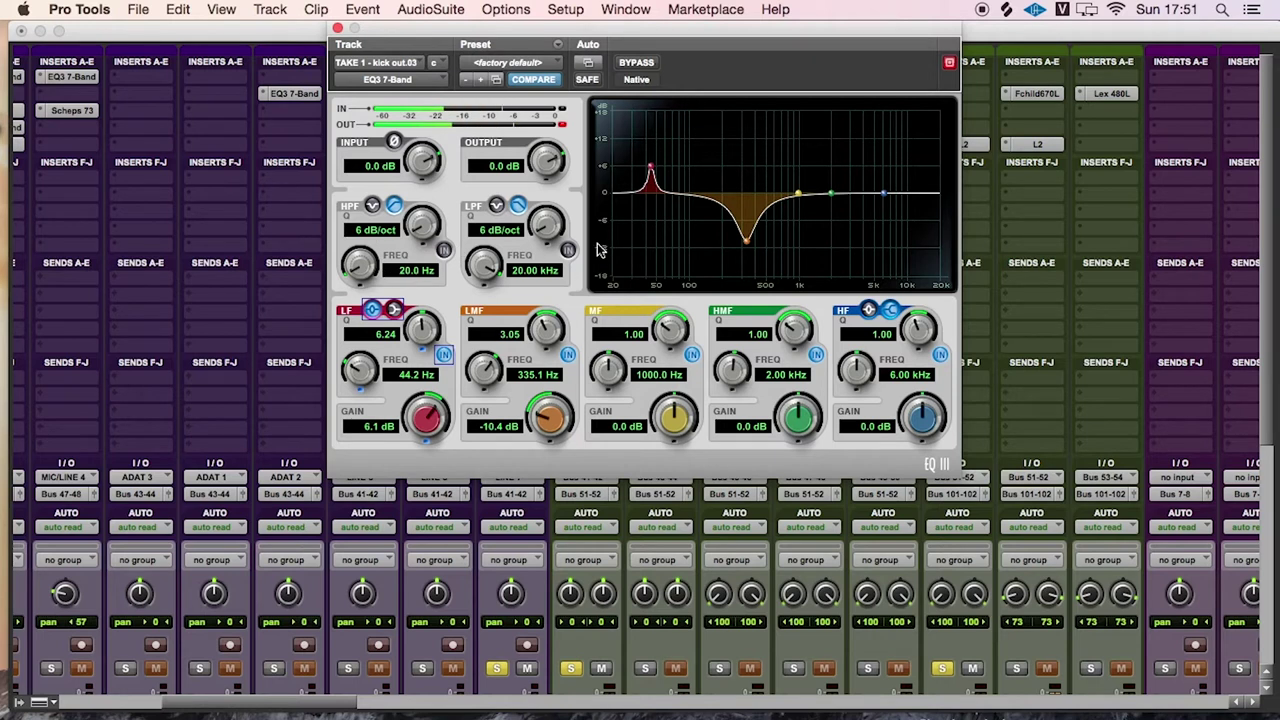
{"action": "left_click_drag", "start_coordinate": [423, 329], "coordinate": [421, 341]}
Enable the kick out high-pass filter with an 18 dB/oct slope at 30 Hz
{"action": "left_click", "coordinate": [443, 250]}
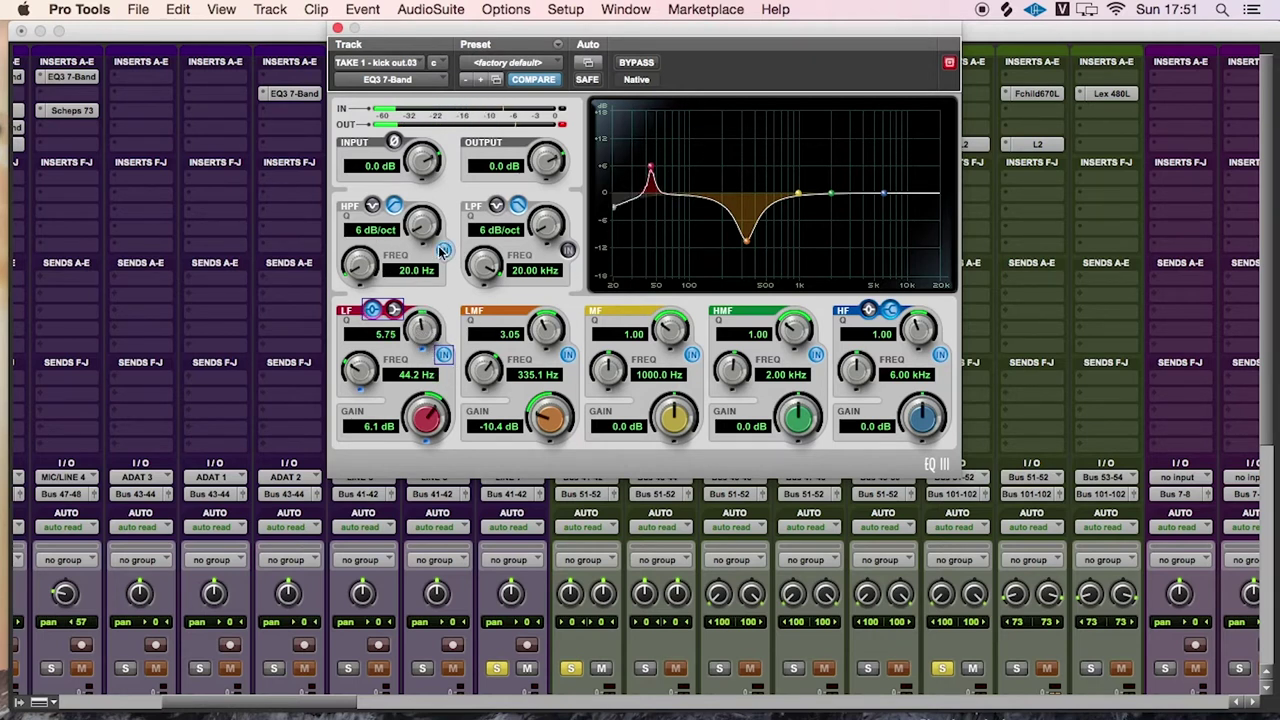
{"action": "left_click_drag", "start_coordinate": [422, 226], "coordinate": [425, 210]}
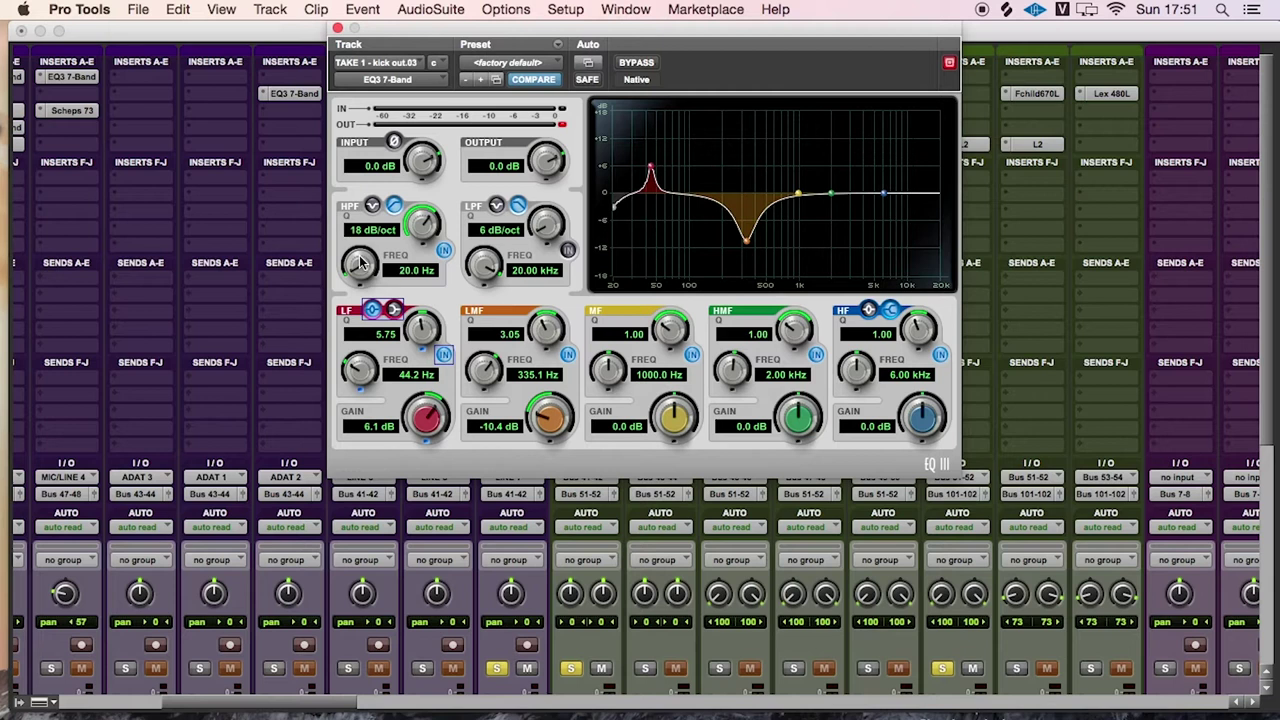
{"action": "scroll", "coordinate": [362, 265], "scroll_direction": "up", "scroll_amount": 1}
{"action": "left_click_drag", "start_coordinate": [362, 265], "coordinate": [349, 229]}
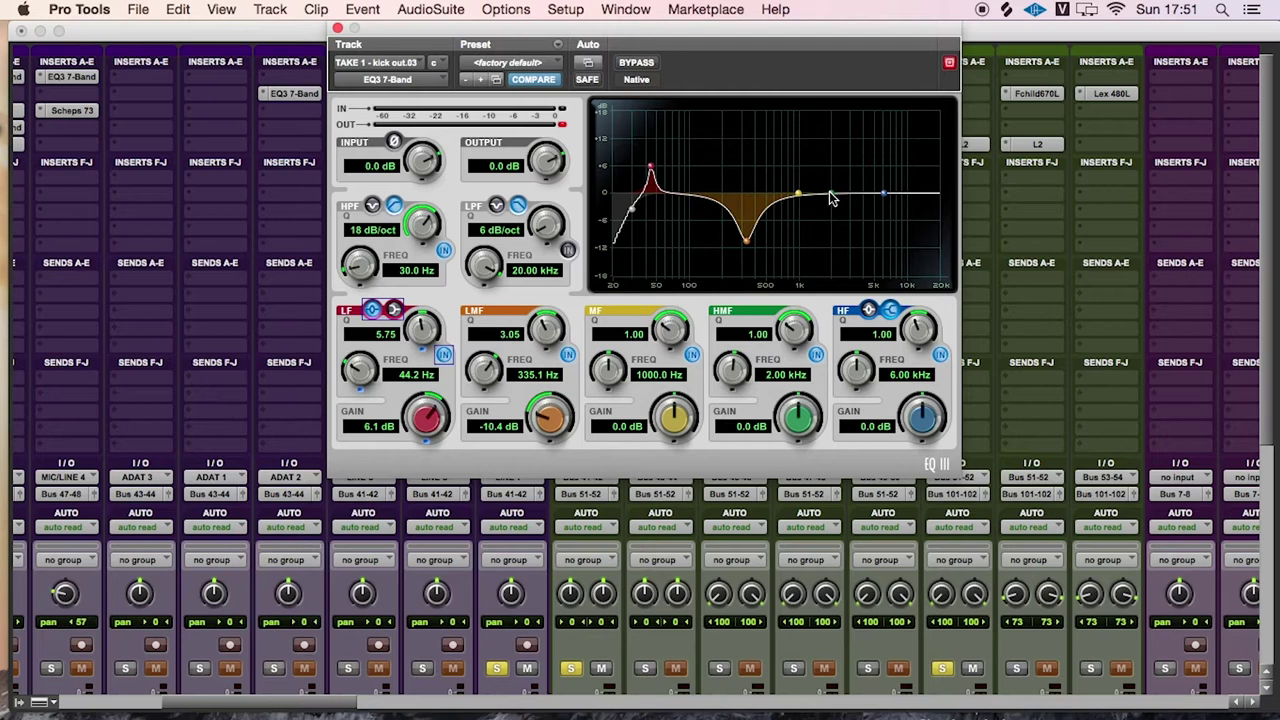
Boost the kick out HMF band about 8.3 dB at 1.40 kHz with a Q of about 4.52
{"action": "left_click_drag", "start_coordinate": [829, 198], "coordinate": [834, 194]}
{"action": "left_click_drag", "start_coordinate": [800, 328], "coordinate": [810, 302]}
{"action": "left_click_drag", "start_coordinate": [833, 193], "coordinate": [829, 170]}
{"action": "left_click_drag", "start_coordinate": [790, 324], "coordinate": [797, 314]}
{"action": "left_click_drag", "start_coordinate": [829, 170], "coordinate": [813, 157]}
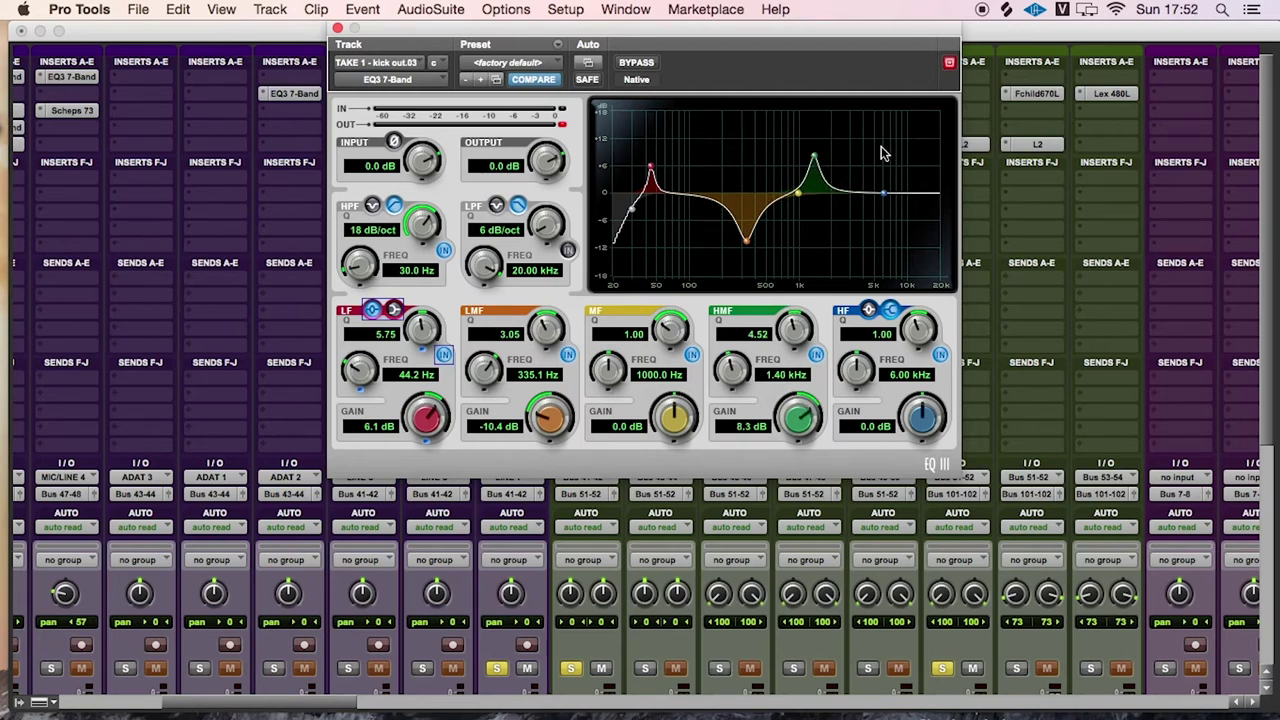
Sweep the HMF boost up to about 3.29 kHz, settle it at +6.1 dB with Q 6.17, and close the EQ window
{"action": "left_click_drag", "start_coordinate": [813, 157], "coordinate": [856, 127]}
{"action": "left_click_drag", "start_coordinate": [800, 330], "coordinate": [800, 316]}
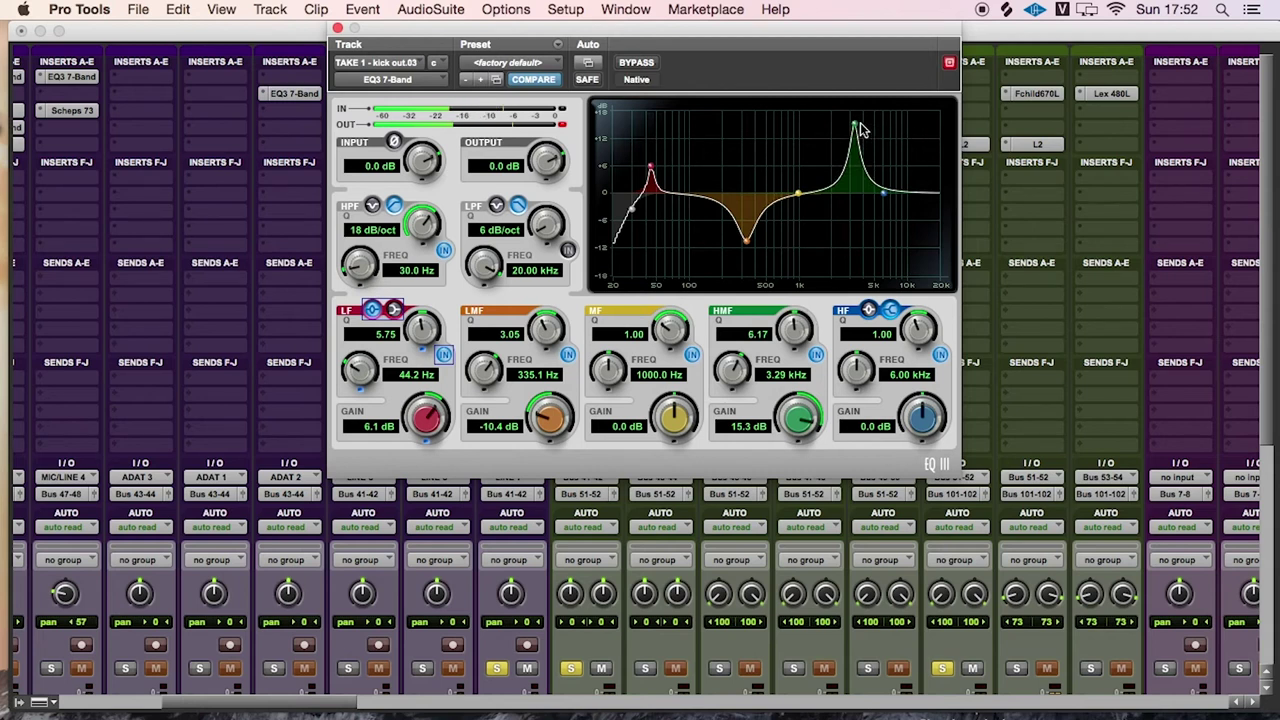
{"action": "left_click_drag", "start_coordinate": [853, 127], "coordinate": [855, 173]}
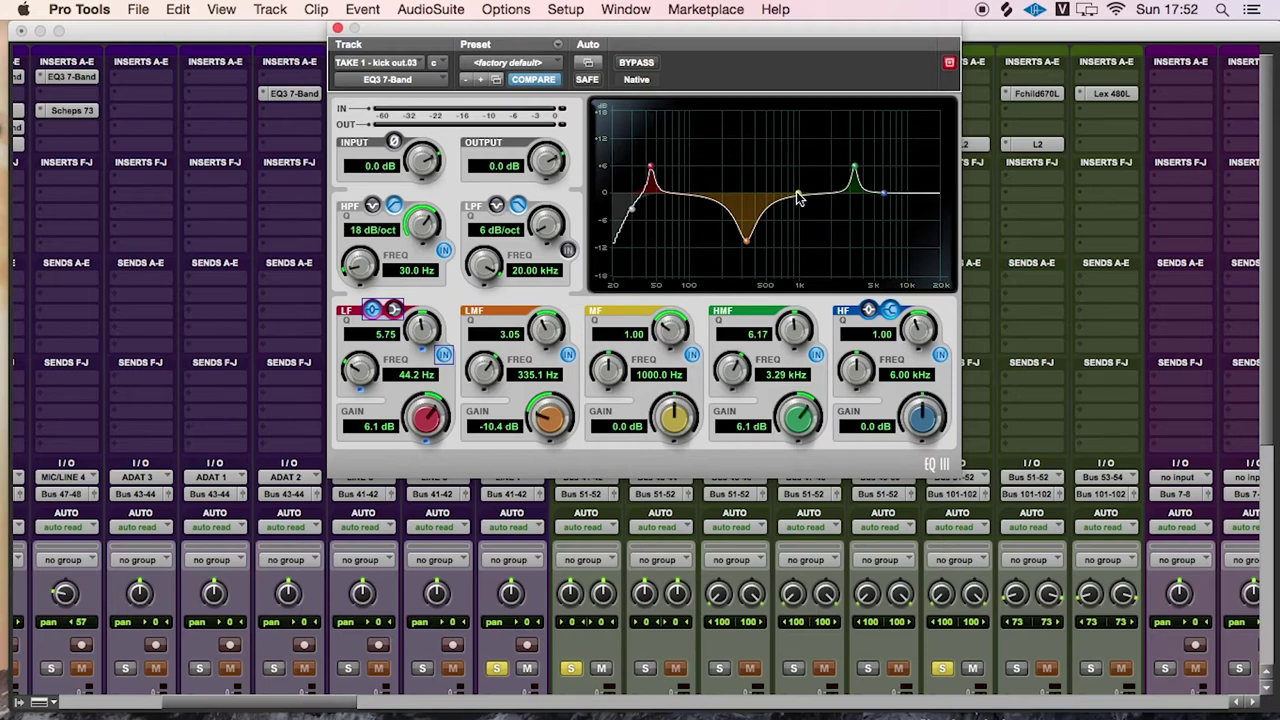
{"action": "left_click", "coordinate": [338, 30]}
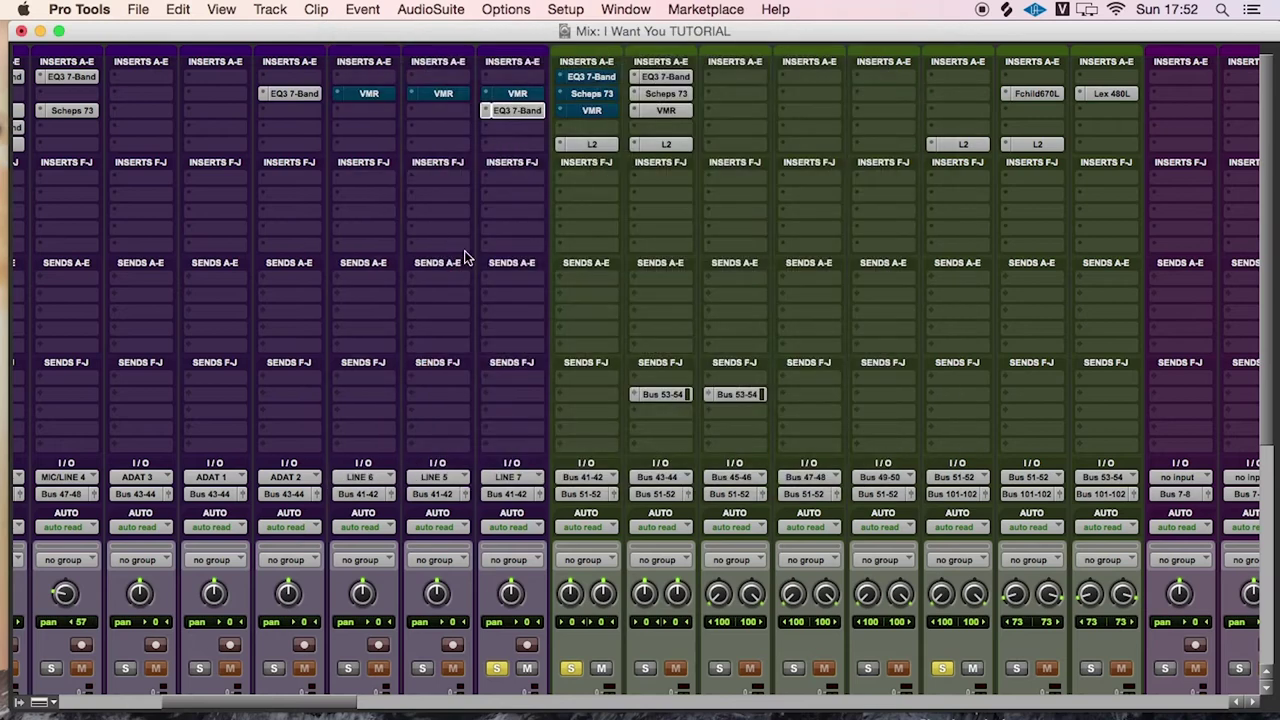
Solo the kick alt track (input LINE 5) and unsolo the kick out track (input LINE 7)
{"action": "scroll", "coordinate": [451, 257], "scroll_direction": "down", "scroll_amount": 1}
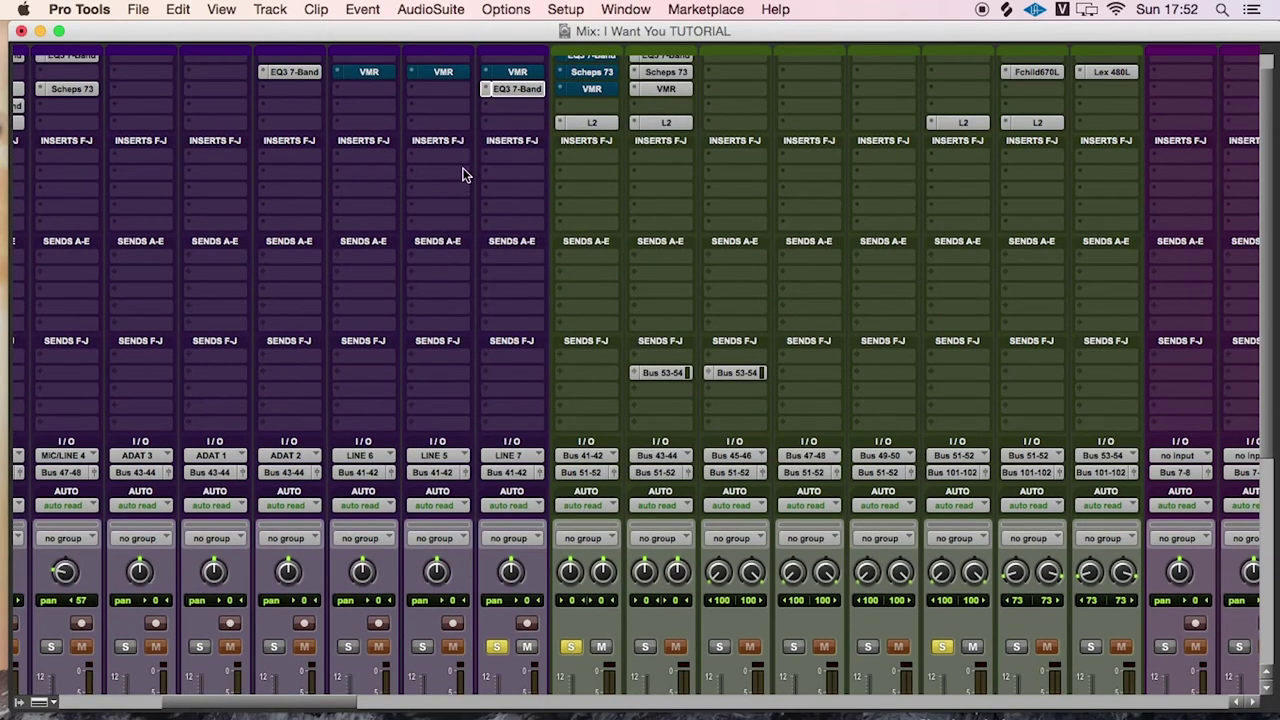
{"action": "left_click", "coordinate": [422, 646]}
{"action": "left_click", "coordinate": [497, 646]}
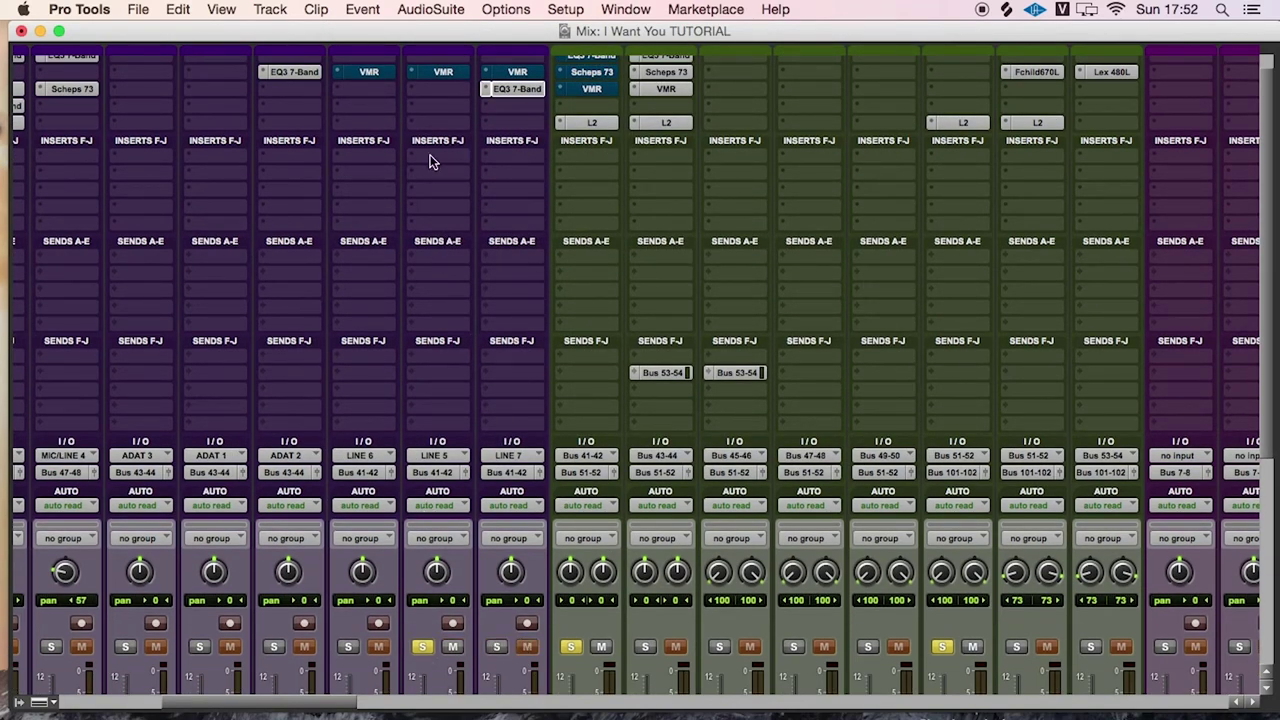
Insert an EQ3 7-Band plug-in in the empty slot below VMR on the kick alt track
{"action": "left_click", "coordinate": [432, 93]}
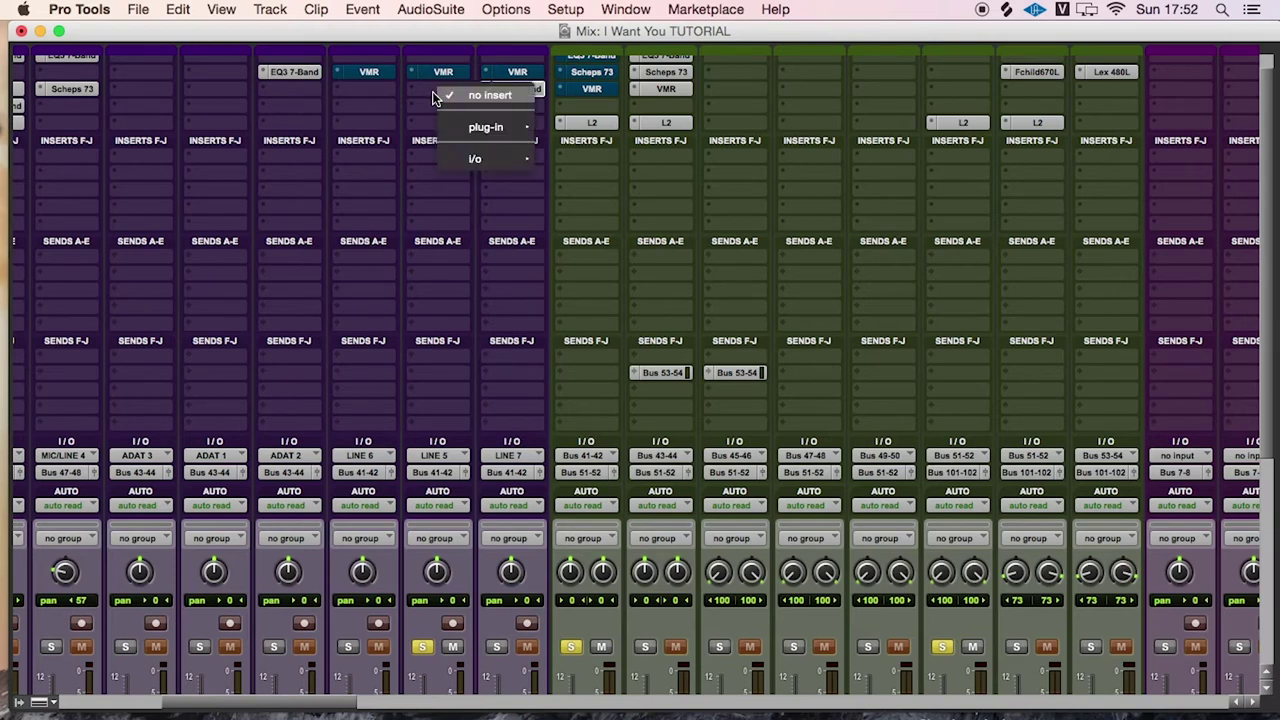
{"action": "mouse_move", "coordinate": [486, 126]}
{"action": "mouse_move", "coordinate": [627, 147]}
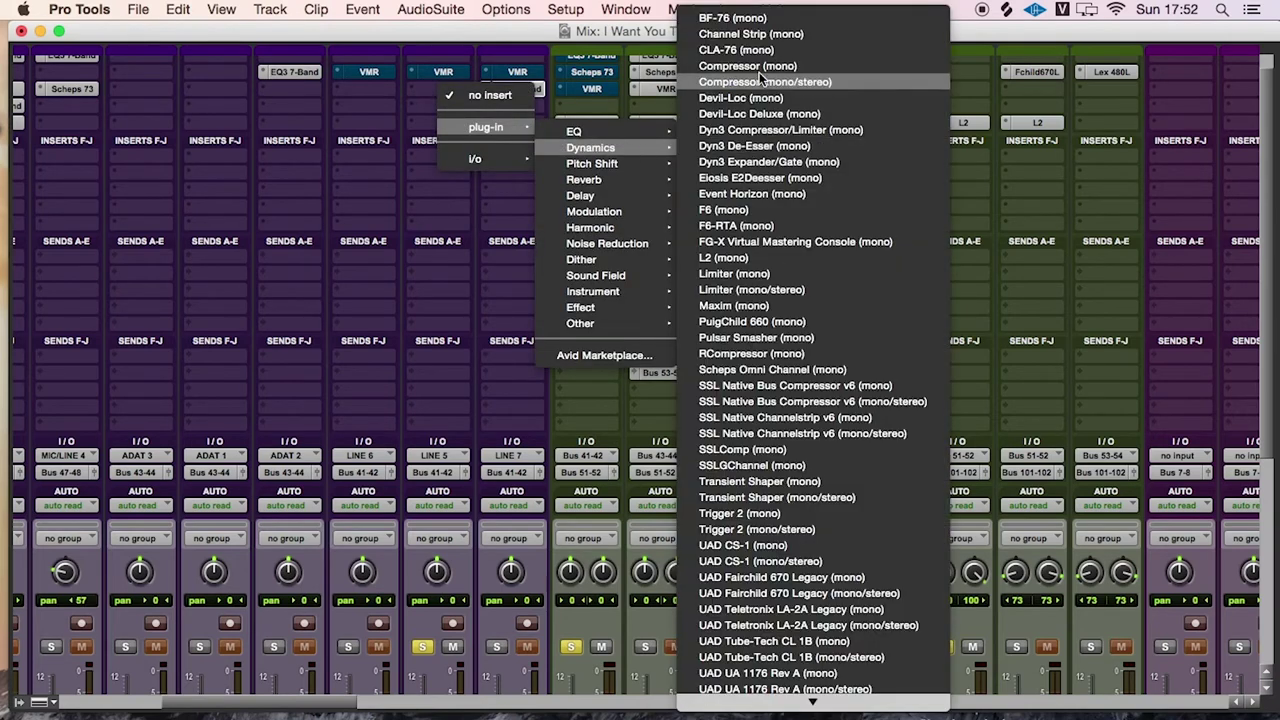
{"action": "left_click", "coordinate": [760, 243]}
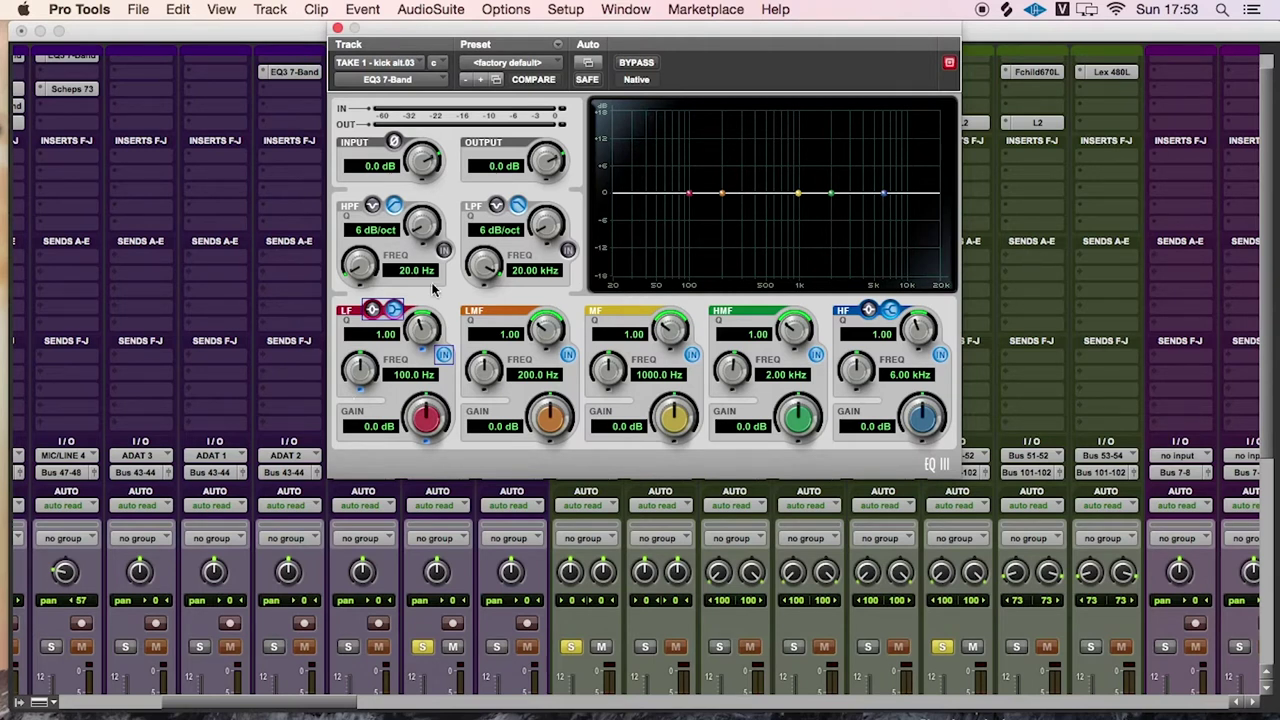
Sweep a boosted LMF band on the kick alt EQ, then cut it about -11 dB at 322 Hz with Q 3.24
{"action": "left_click_drag", "start_coordinate": [724, 192], "coordinate": [745, 146]}
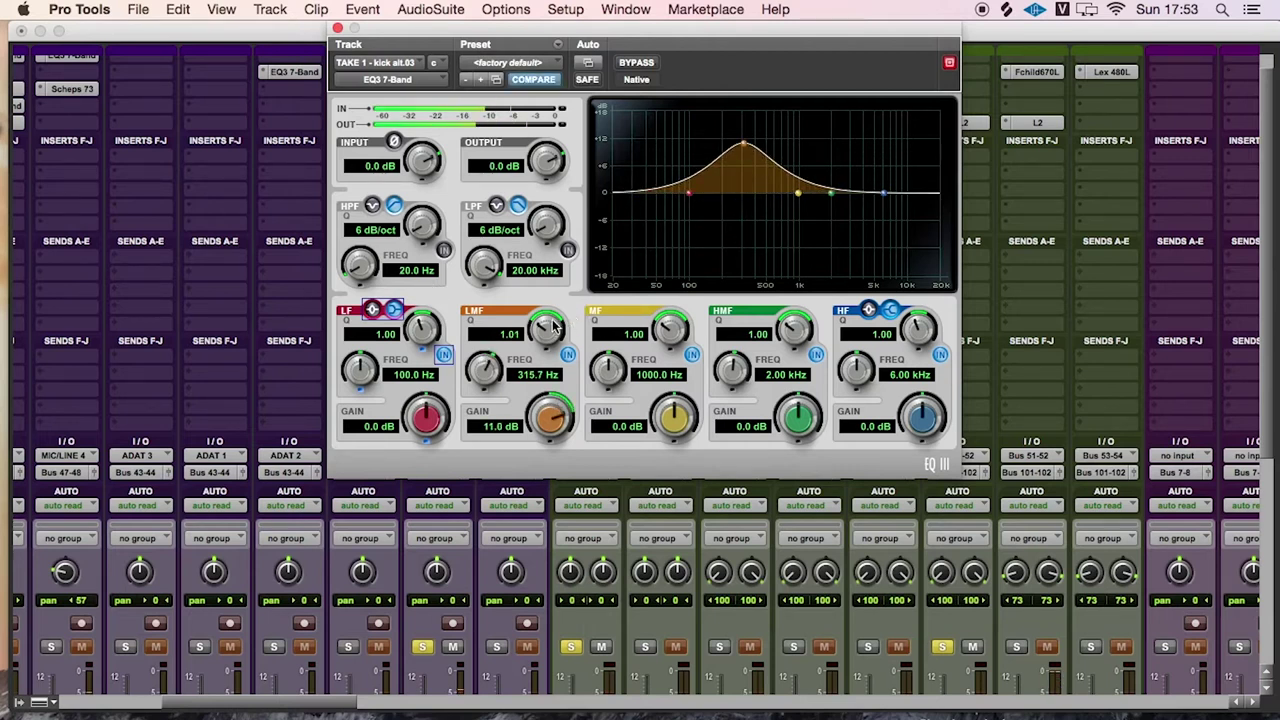
{"action": "left_click_drag", "start_coordinate": [550, 330], "coordinate": [558, 314]}
{"action": "mouse_move", "coordinate": [752, 146]}
{"action": "left_mouse_down"}
{"action": "mouse_move", "coordinate": [760, 122]}
{"action": "mouse_move", "coordinate": [751, 128]}
{"action": "left_mouse_up"}
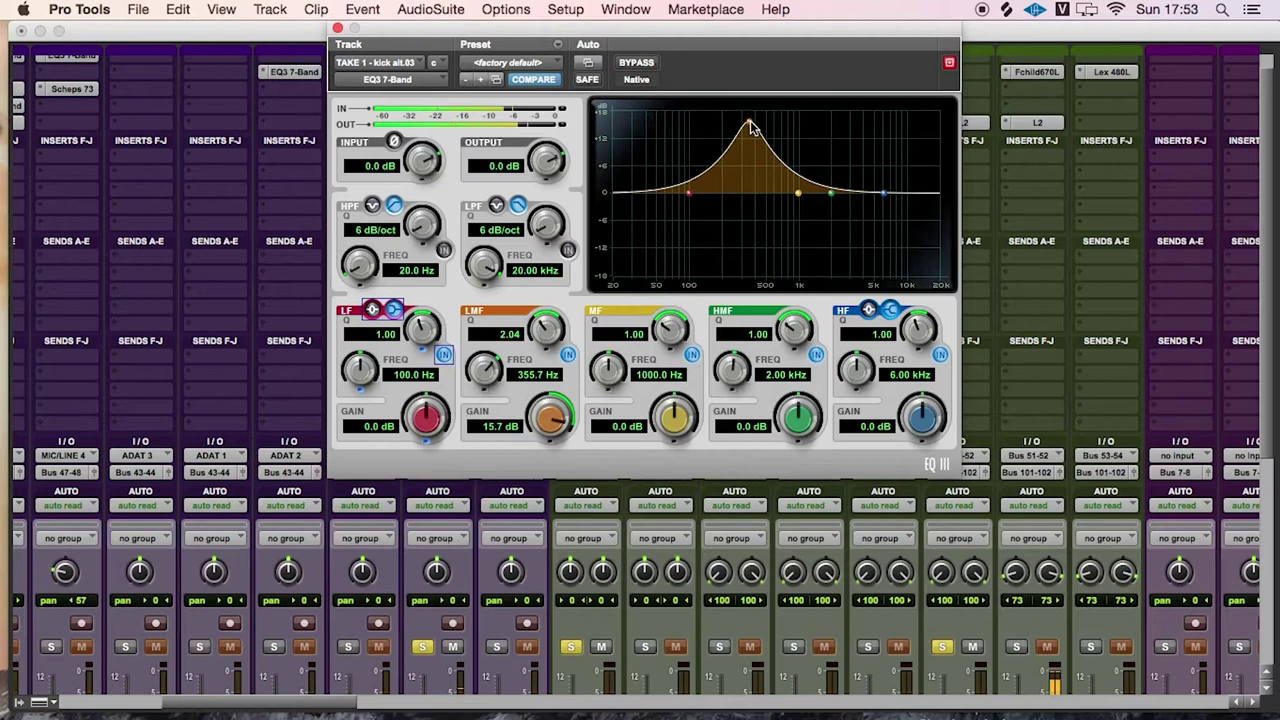
{"action": "left_click_drag", "start_coordinate": [750, 126], "coordinate": [666, 200]}
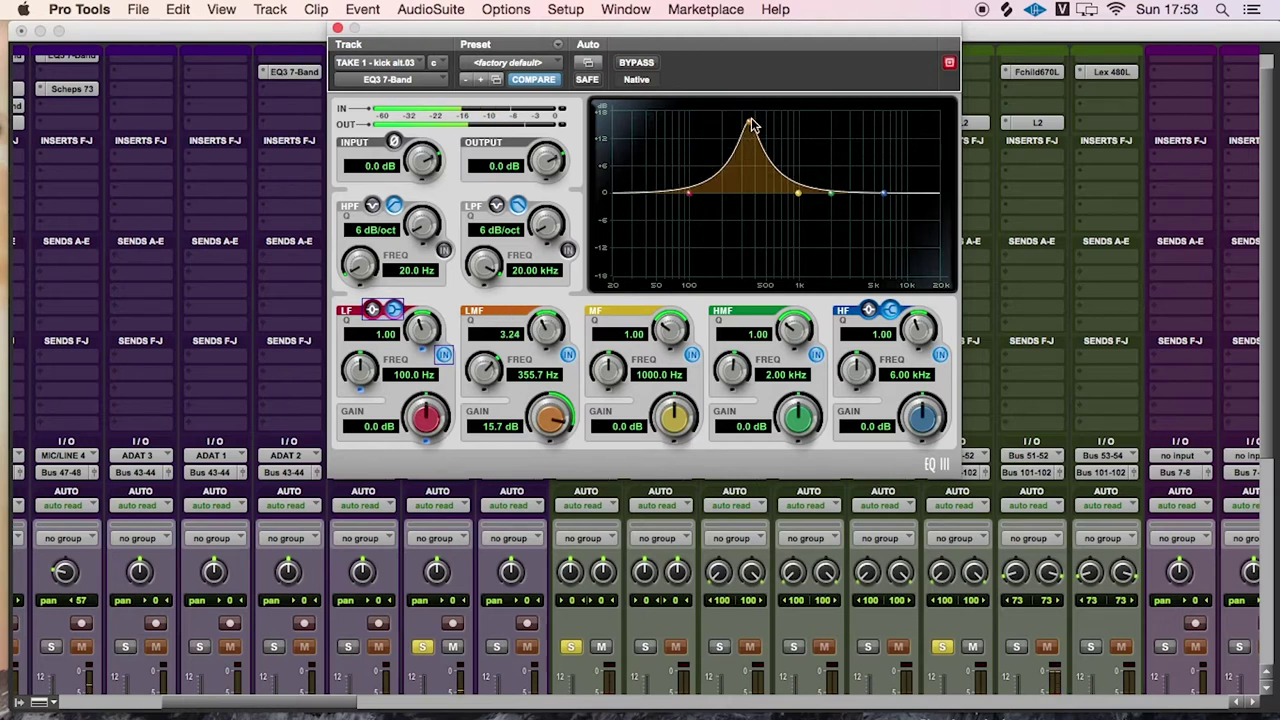
{"action": "left_click_drag", "start_coordinate": [750, 126], "coordinate": [745, 250]}
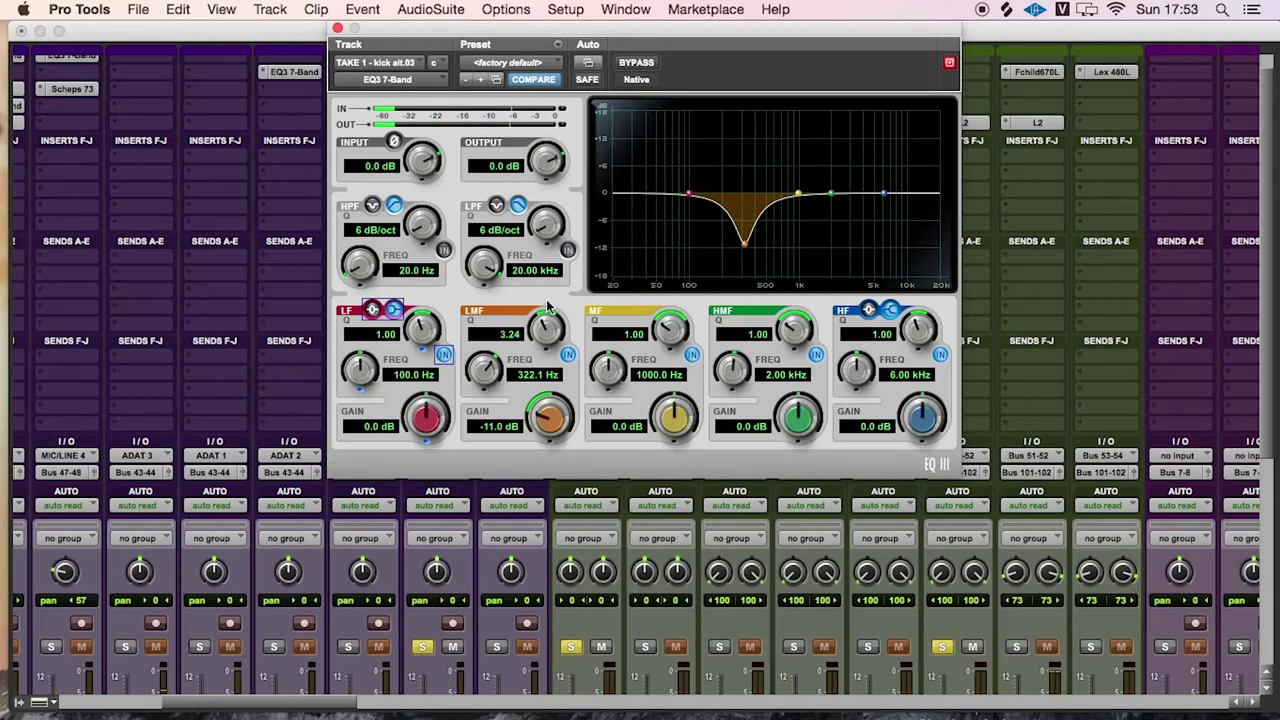
Switch the kick alt LF band to peak shape and boost it about 7.7 dB at 59.6 Hz with Q 2.43
{"action": "left_click", "coordinate": [372, 309]}
{"action": "left_click_drag", "start_coordinate": [426, 330], "coordinate": [436, 313]}
{"action": "left_click_drag", "start_coordinate": [688, 193], "coordinate": [676, 192]}
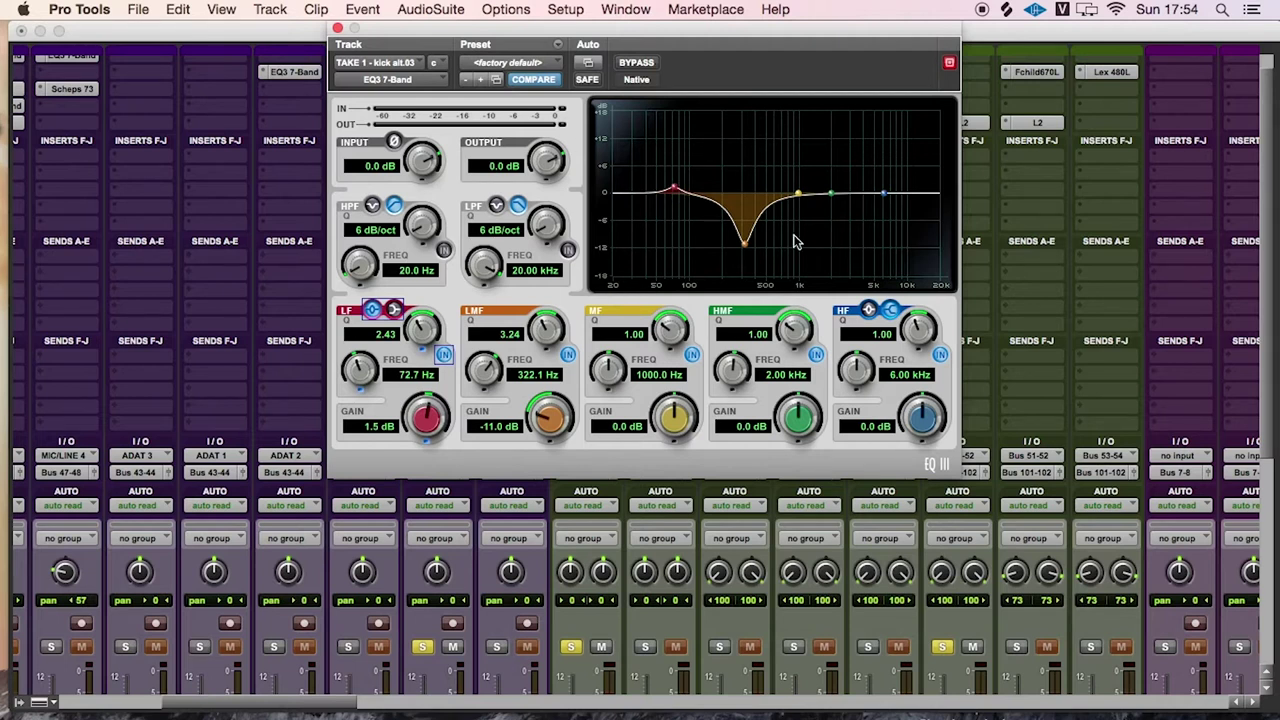
{"action": "left_click_drag", "start_coordinate": [675, 191], "coordinate": [666, 160]}
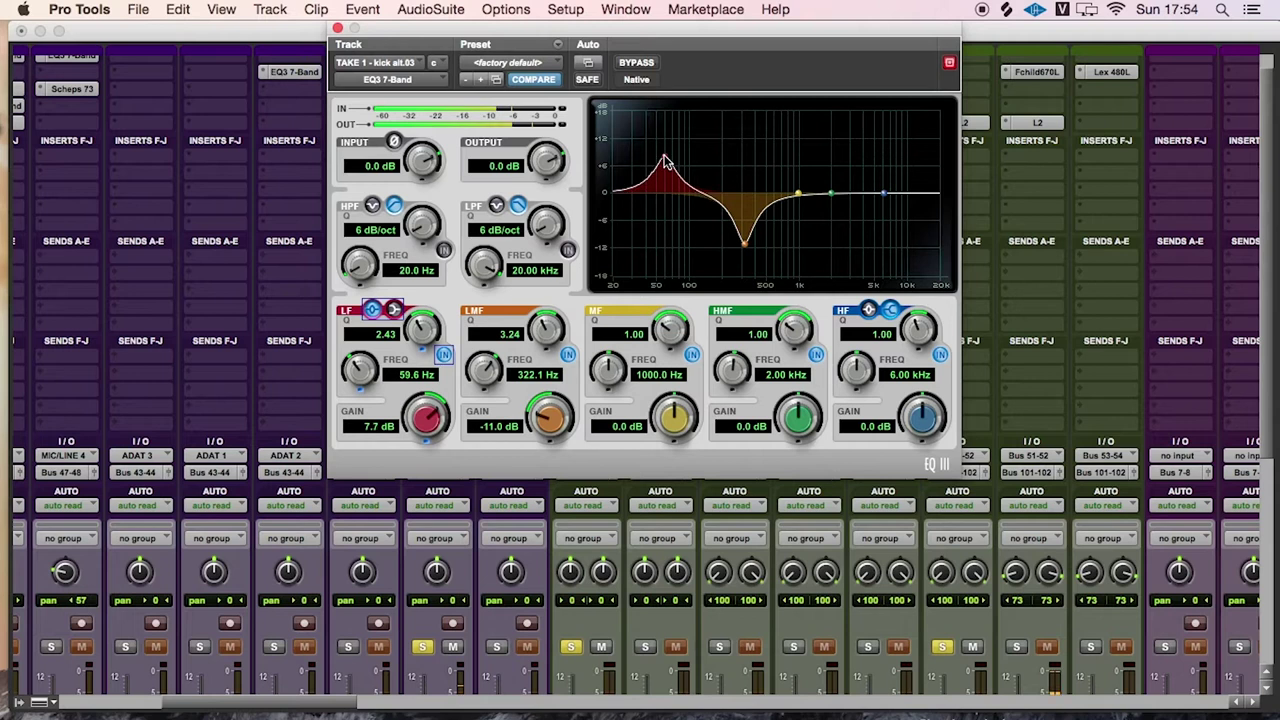
Audition a stronger, narrower LF boost near 60 Hz, then settle it at Q 5.62 and about +6.5 dB
{"action": "left_click_drag", "start_coordinate": [423, 334], "coordinate": [432, 312]}
{"action": "left_click_drag", "start_coordinate": [666, 160], "coordinate": [666, 125]}
{"action": "left_click_drag", "start_coordinate": [670, 122], "coordinate": [667, 122]}
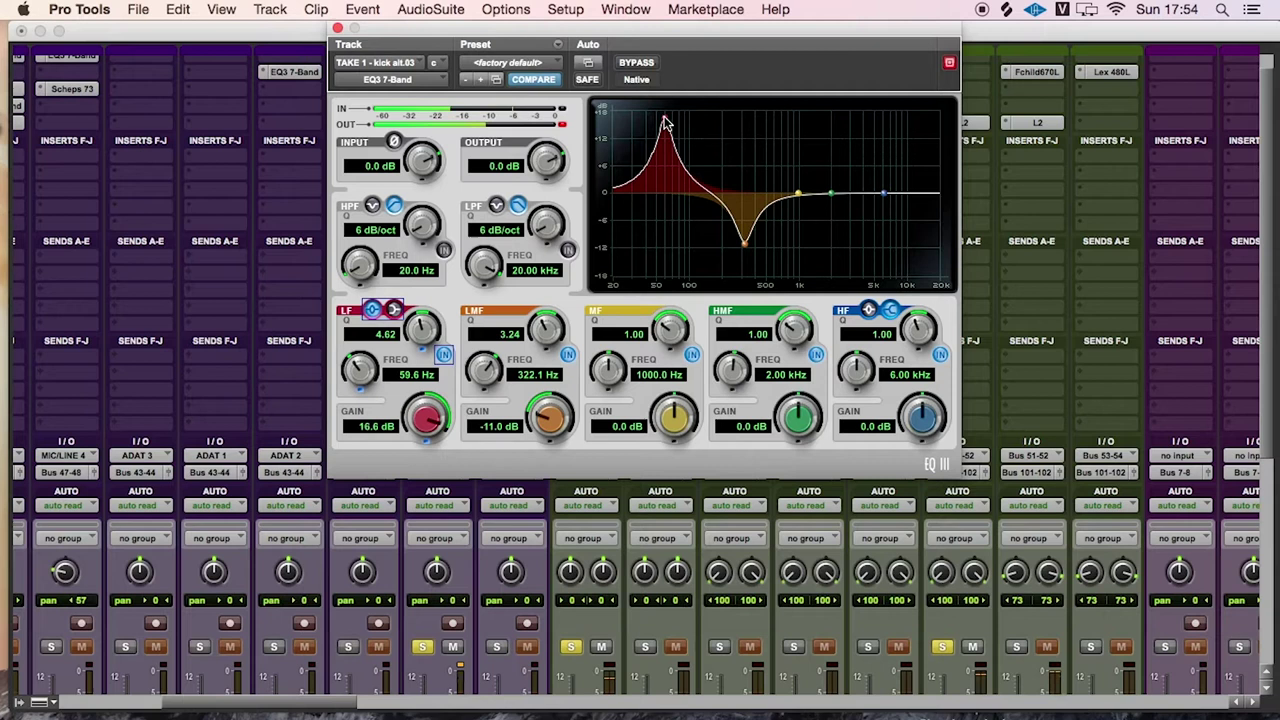
{"action": "left_click_drag", "start_coordinate": [424, 334], "coordinate": [424, 320]}
{"action": "left_click_drag", "start_coordinate": [432, 418], "coordinate": [445, 505]}
{"action": "left_click_drag", "start_coordinate": [440, 447], "coordinate": [444, 496]}
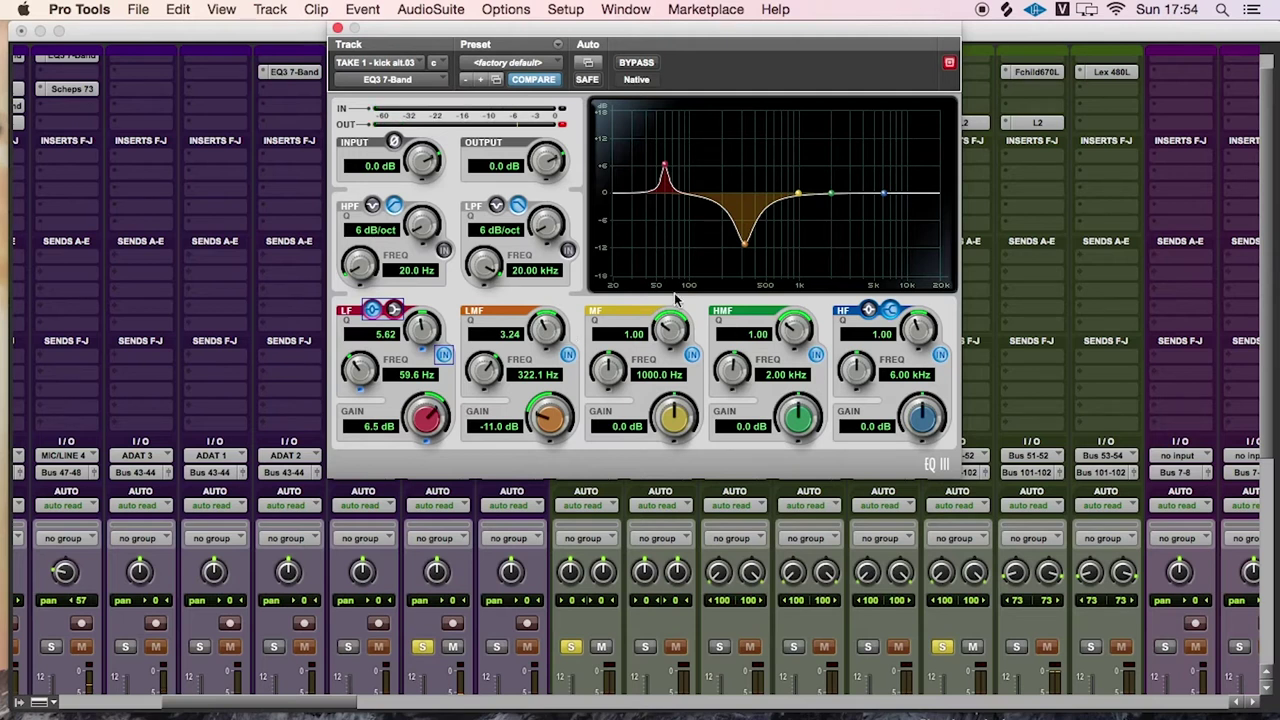
Enable the kick alt high-pass filter with an 18 dB/oct slope at about 40 Hz
{"action": "left_click", "coordinate": [443, 250]}
{"action": "left_click_drag", "start_coordinate": [422, 224], "coordinate": [422, 218]}
{"action": "left_click_drag", "start_coordinate": [355, 266], "coordinate": [346, 259]}
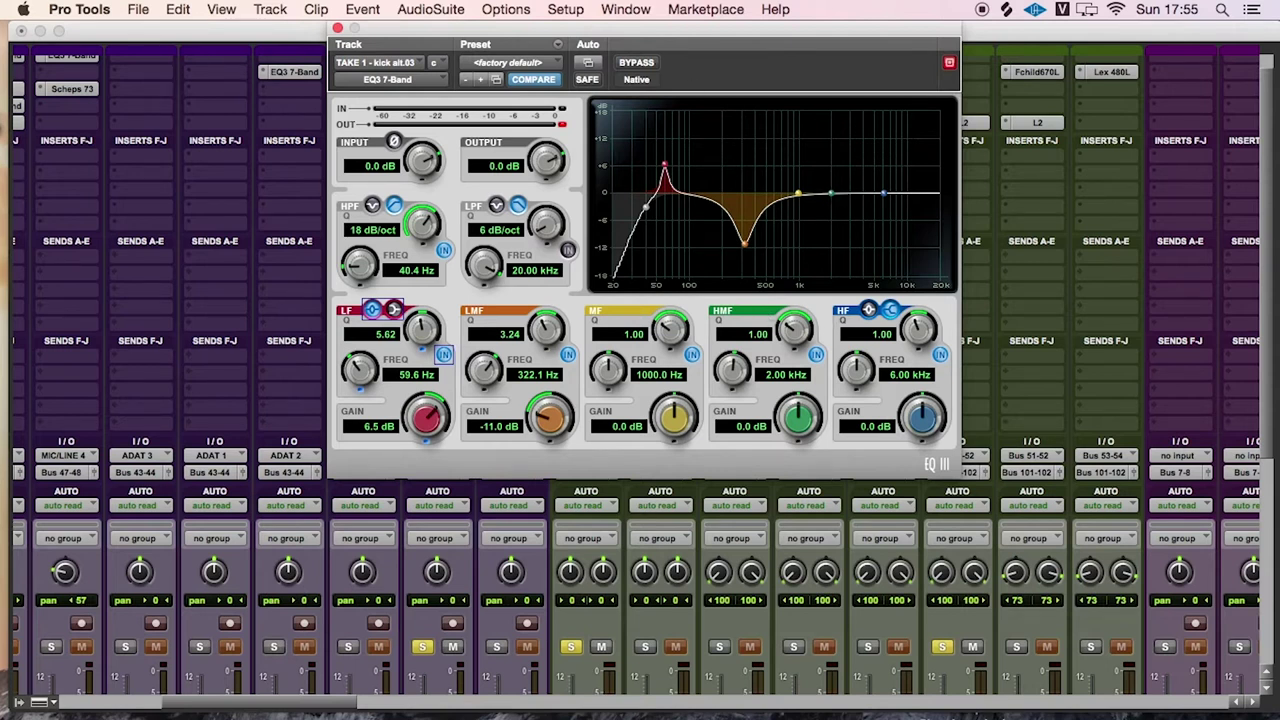
Sweep a boosted HMF band on the kick alt EQ, then settle it at +6.5 dB, 3.35 kHz and Q 6.24, and close the plug-in
{"action": "left_click_drag", "start_coordinate": [790, 335], "coordinate": [806, 313]}
{"action": "left_click_drag", "start_coordinate": [836, 200], "coordinate": [835, 163]}
{"action": "left_click_drag", "start_coordinate": [806, 326], "coordinate": [801, 309]}
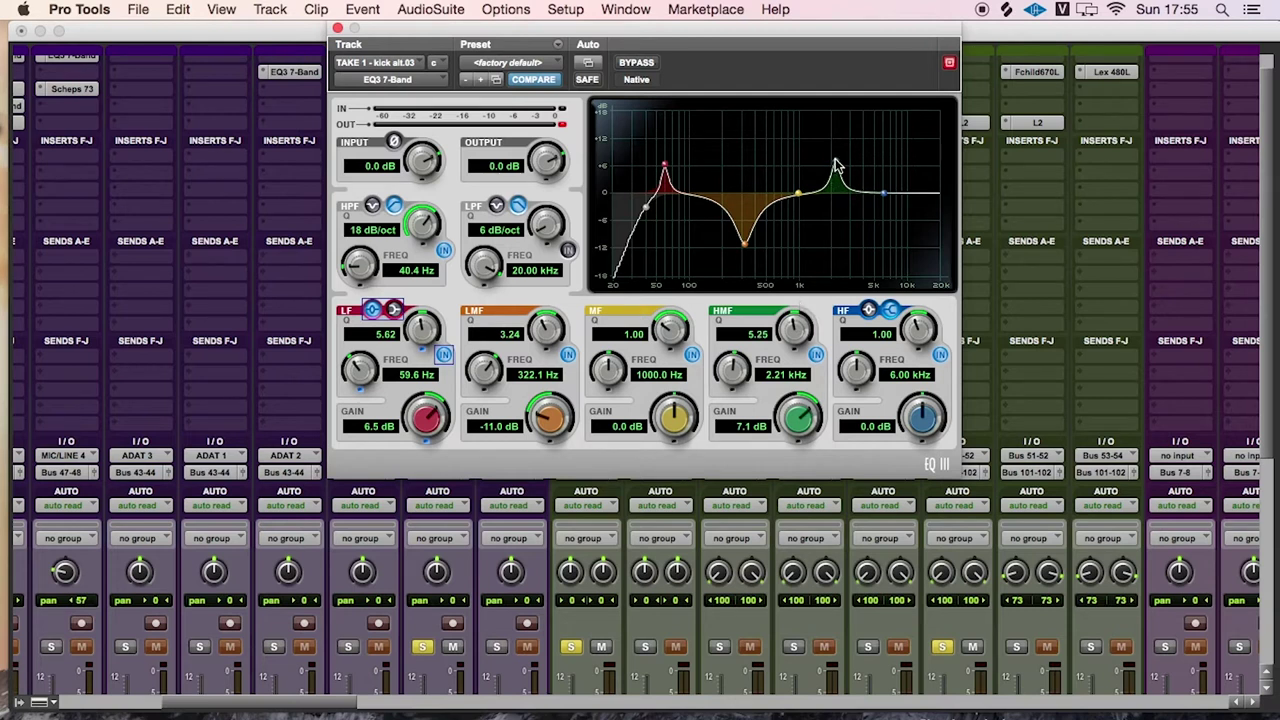
{"action": "left_click_drag", "start_coordinate": [837, 165], "coordinate": [859, 126]}
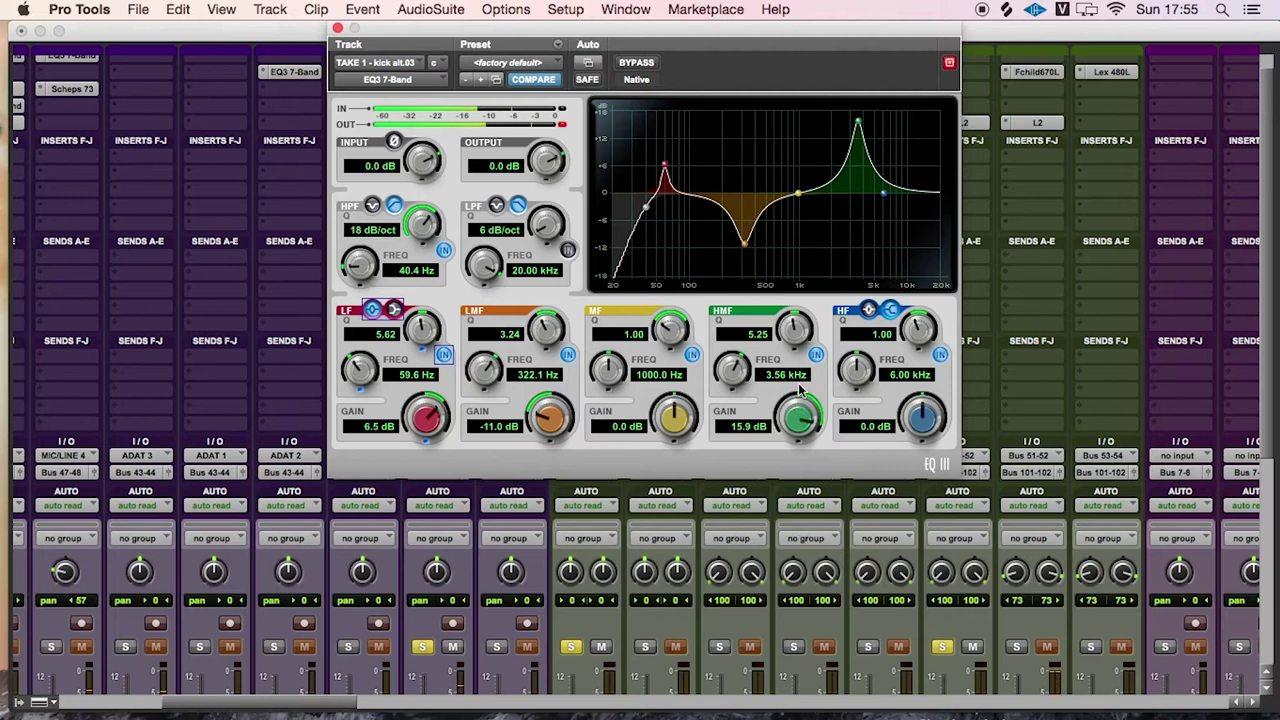
{"action": "left_click_drag", "start_coordinate": [797, 336], "coordinate": [800, 324]}
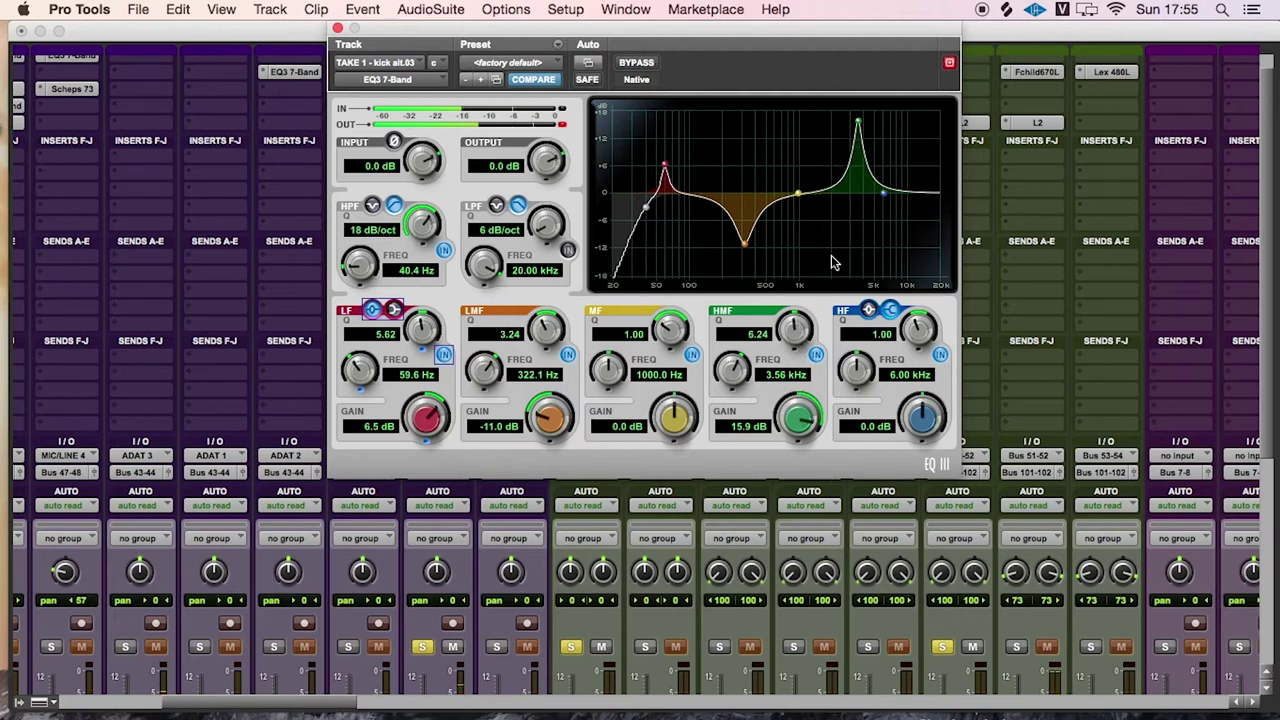
{"action": "left_click_drag", "start_coordinate": [857, 122], "coordinate": [856, 173]}
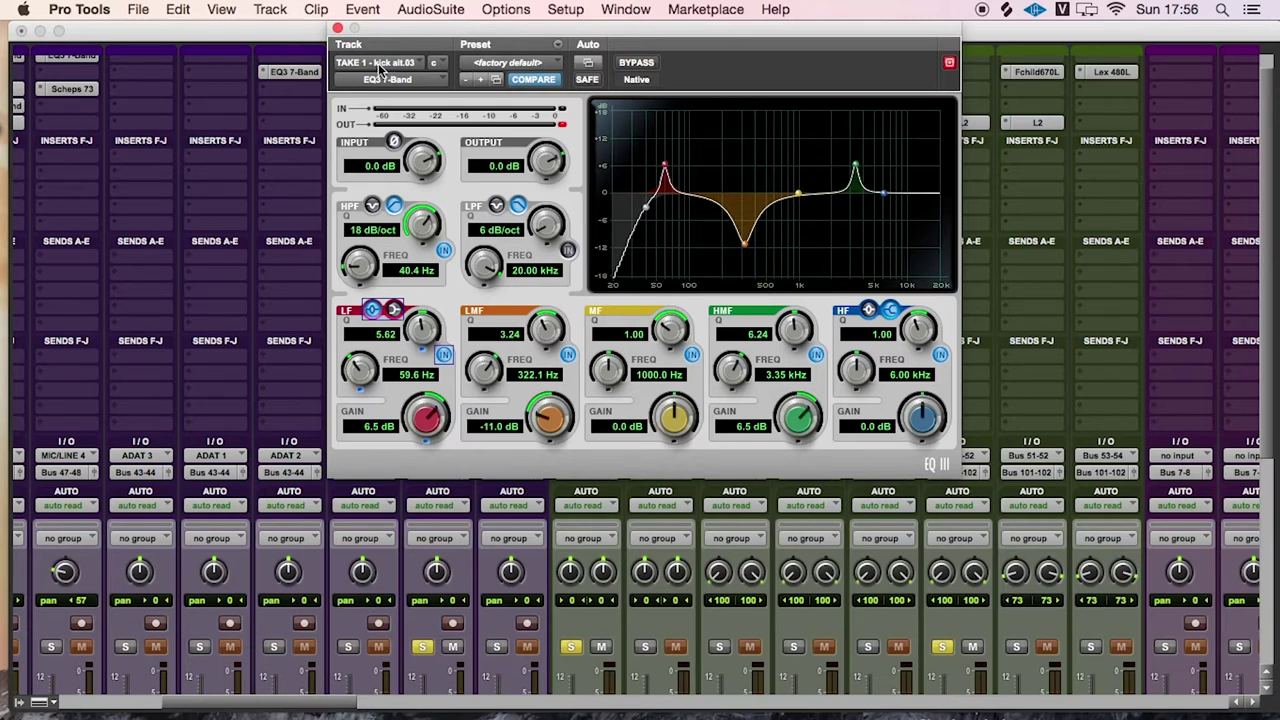
{"action": "left_click", "coordinate": [337, 29]}
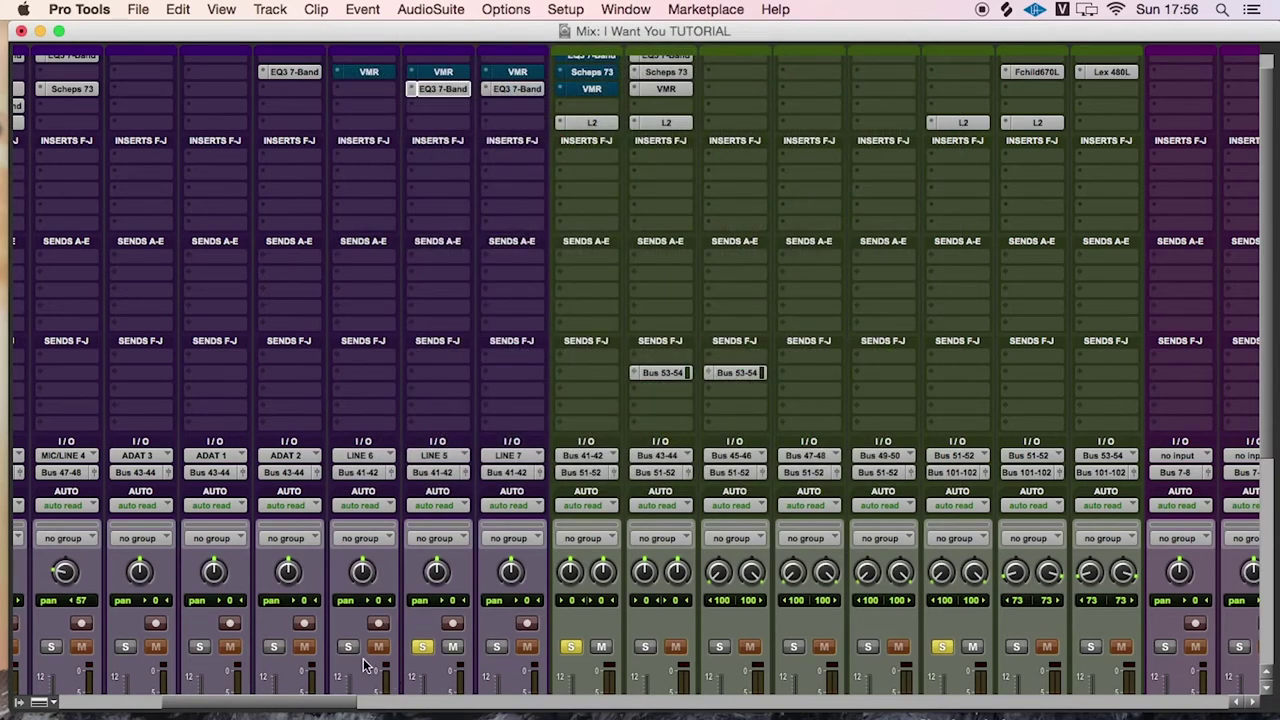
Solo the kick in track instead of kick alt and insert a mono EQ3 7-Band on it below the VMR
{"action": "left_click", "coordinate": [422, 647]}
{"action": "left_click", "coordinate": [357, 88]}
{"action": "mouse_move", "coordinate": [372, 124]}
{"action": "mouse_move", "coordinate": [500, 131]}
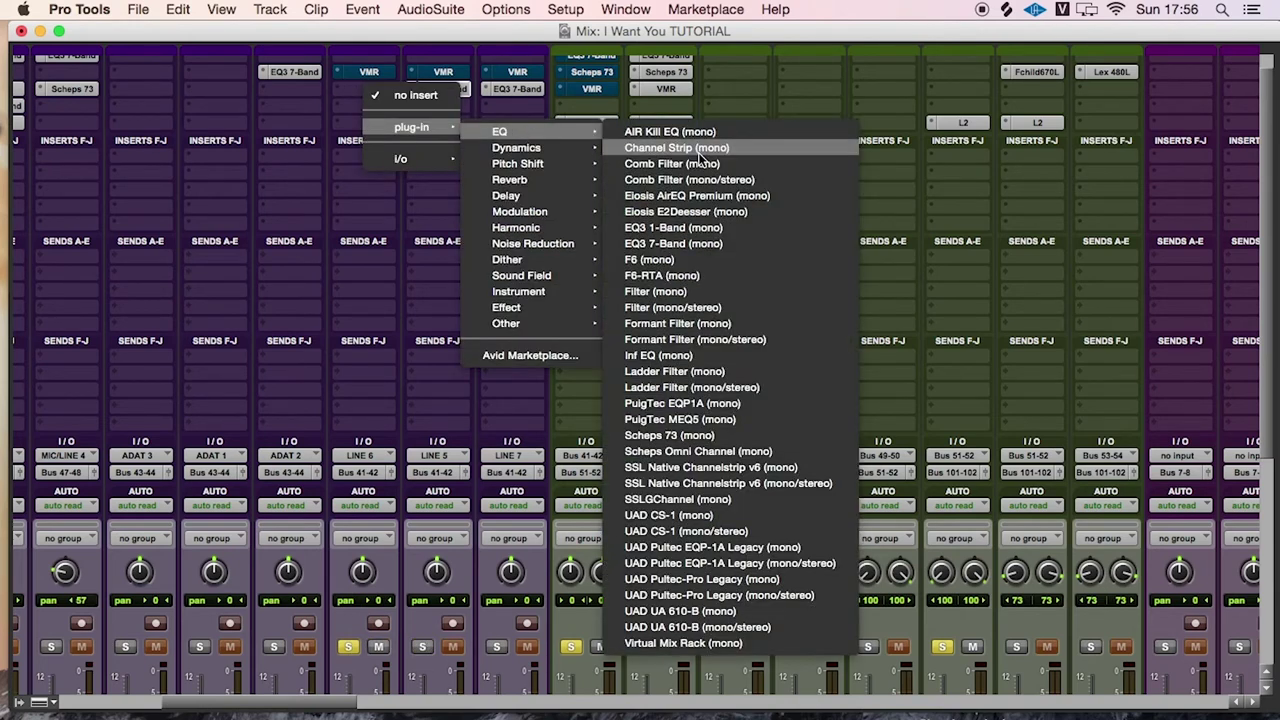
{"action": "left_click", "coordinate": [674, 246]}
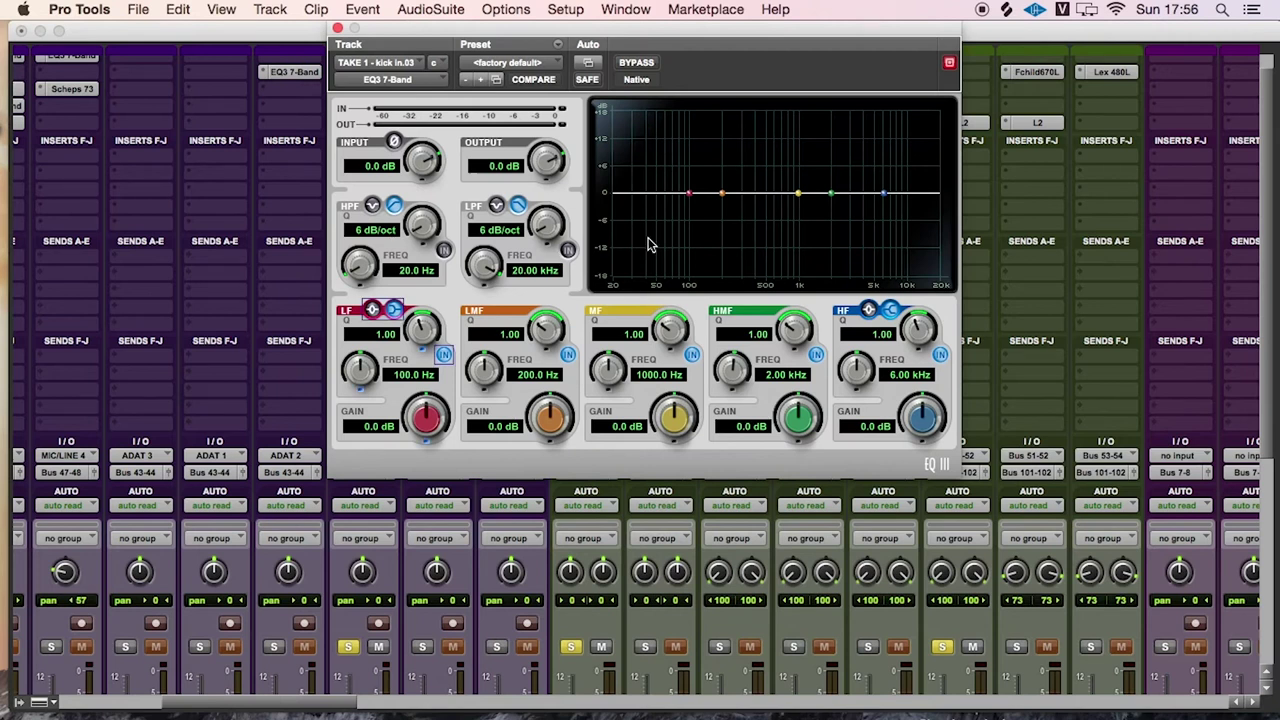
Enable the kick in high-pass filter with an 18 dB/oct slope at 40.4 Hz
{"action": "left_click", "coordinate": [445, 251]}
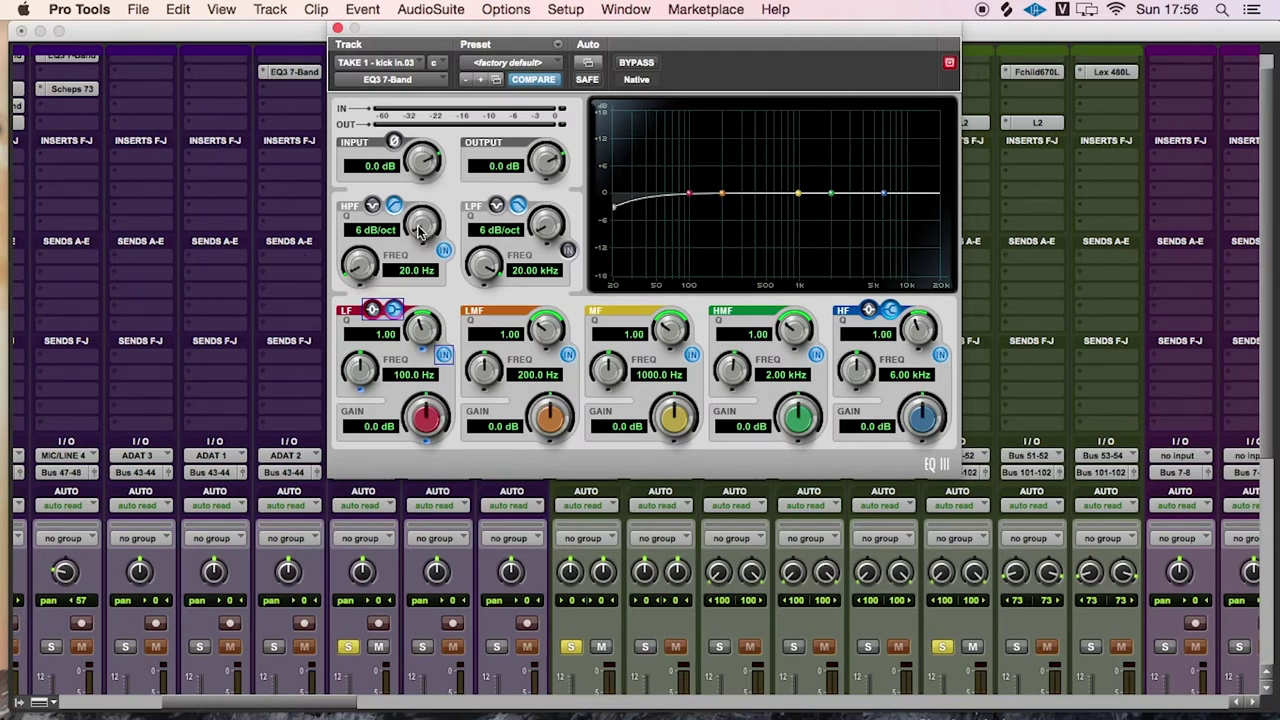
{"action": "left_click_drag", "start_coordinate": [417, 221], "coordinate": [425, 212]}
{"action": "left_click_drag", "start_coordinate": [358, 270], "coordinate": [355, 230]}
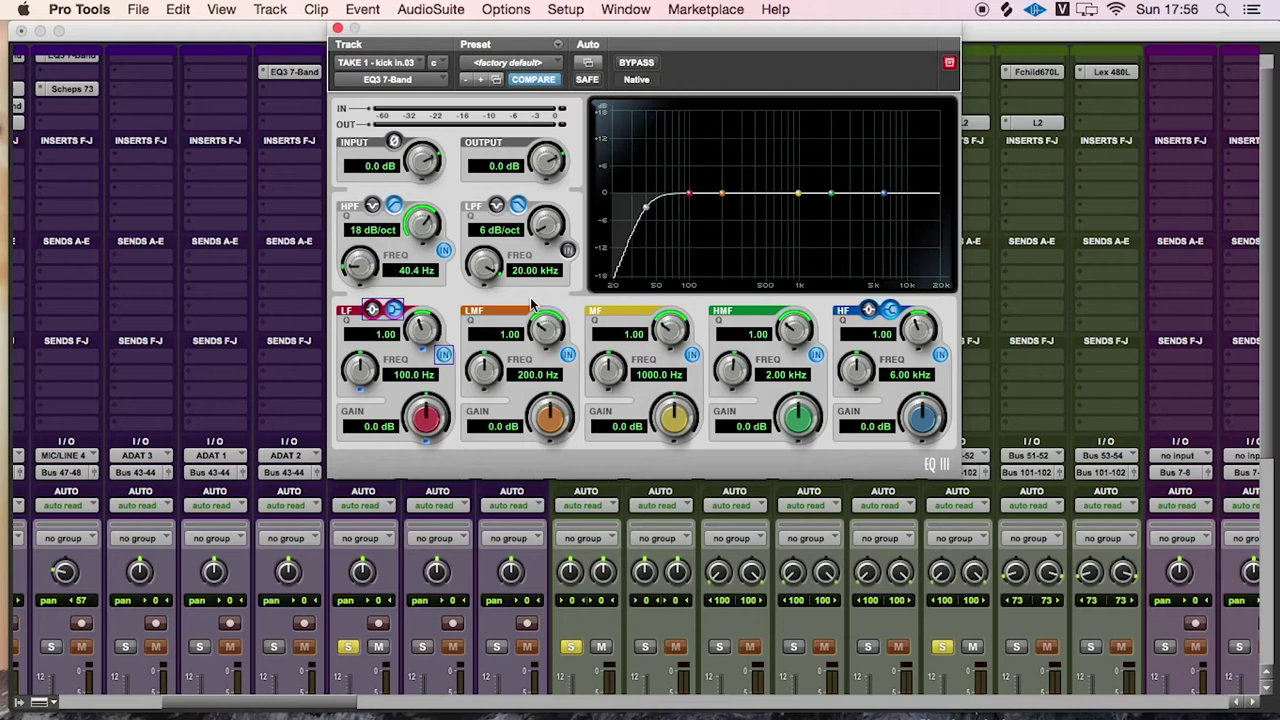
Switch the kick in LF band to peak shape and boost it 6.0 dB at 62.0 Hz with Q 5.50
{"action": "left_click", "coordinate": [372, 310]}
{"action": "left_click_drag", "start_coordinate": [444, 306], "coordinate": [443, 298]}
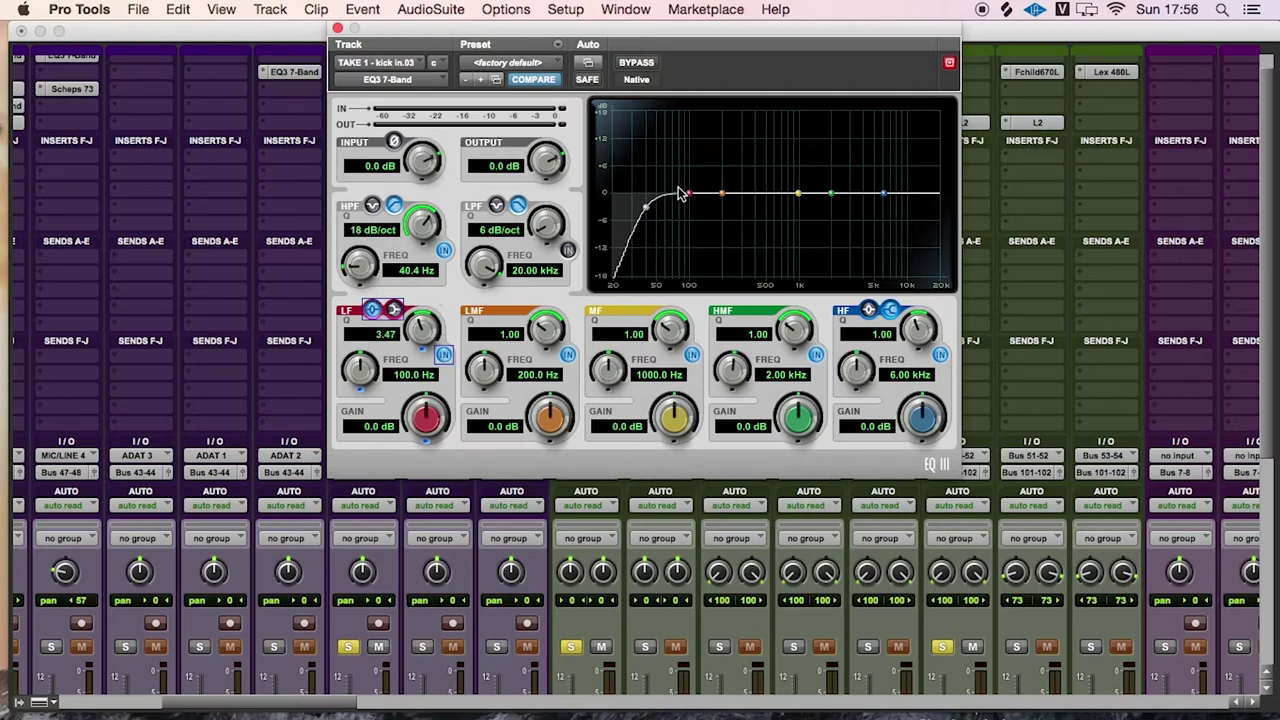
{"action": "left_click_drag", "start_coordinate": [690, 198], "coordinate": [675, 158]}
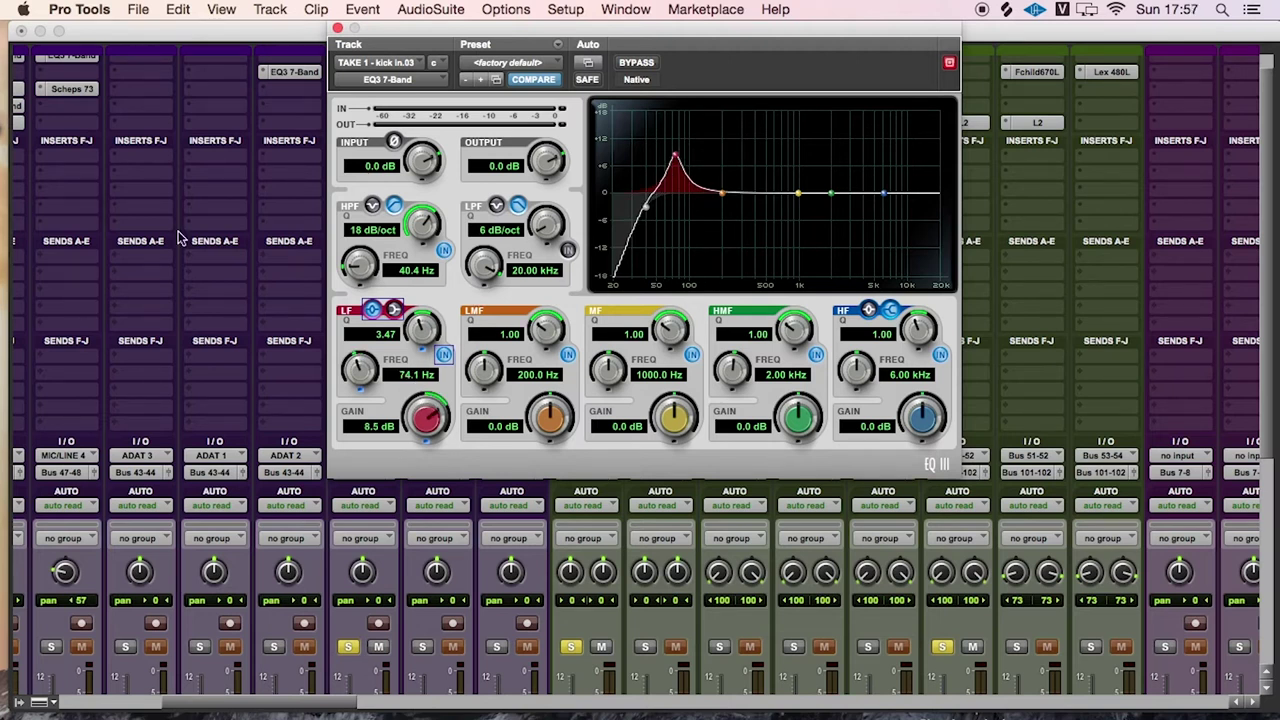
{"action": "left_click_drag", "start_coordinate": [422, 330], "coordinate": [431, 314]}
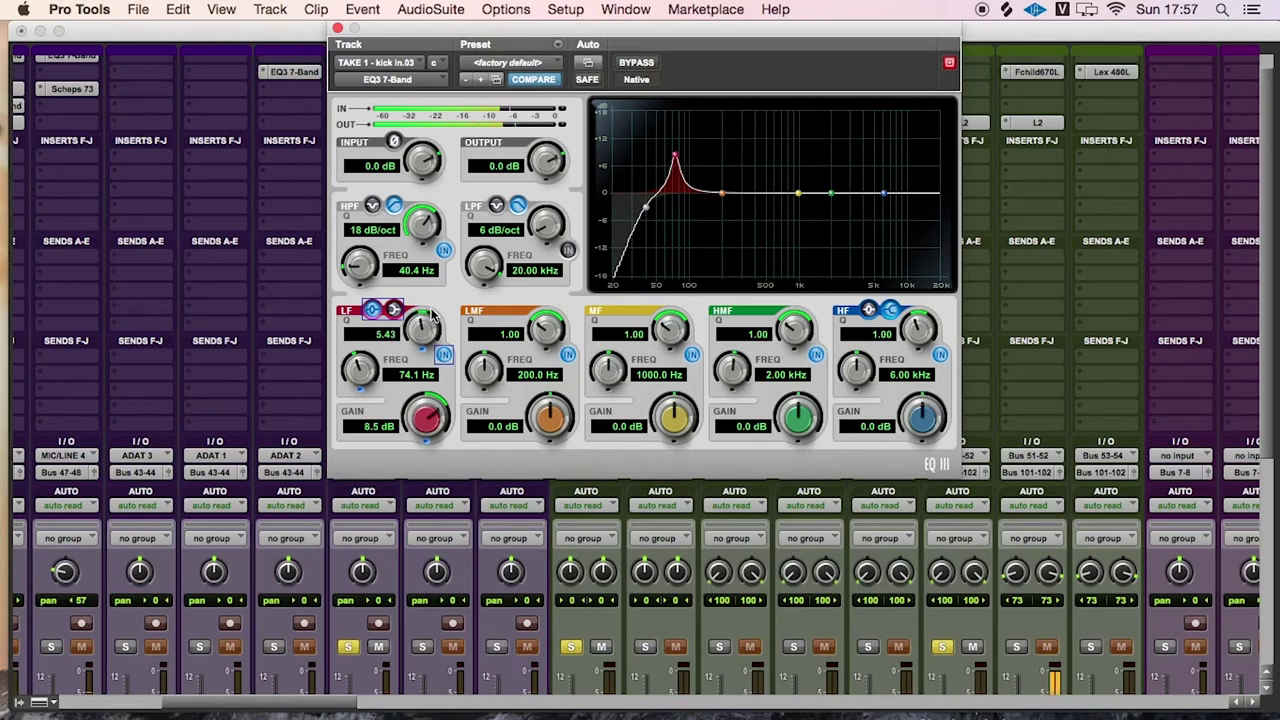
{"action": "left_click_drag", "start_coordinate": [675, 158], "coordinate": [667, 129]}
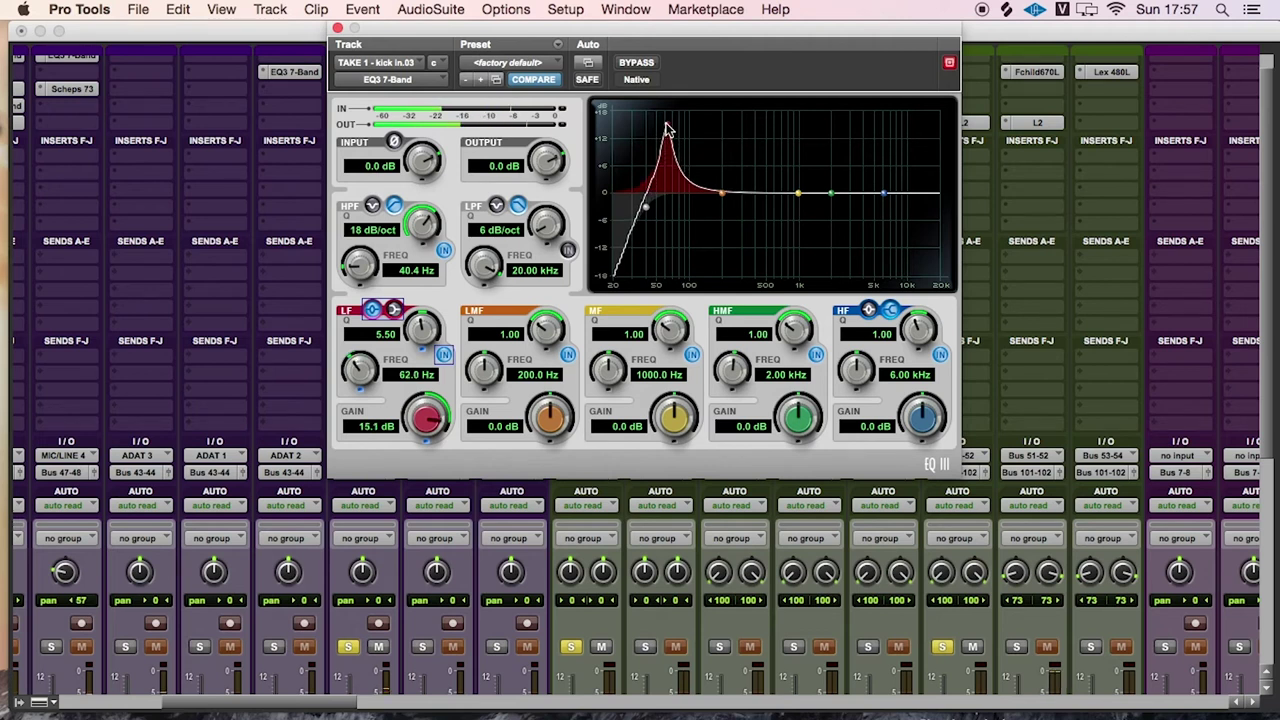
{"action": "left_click_drag", "start_coordinate": [430, 410], "coordinate": [438, 557]}
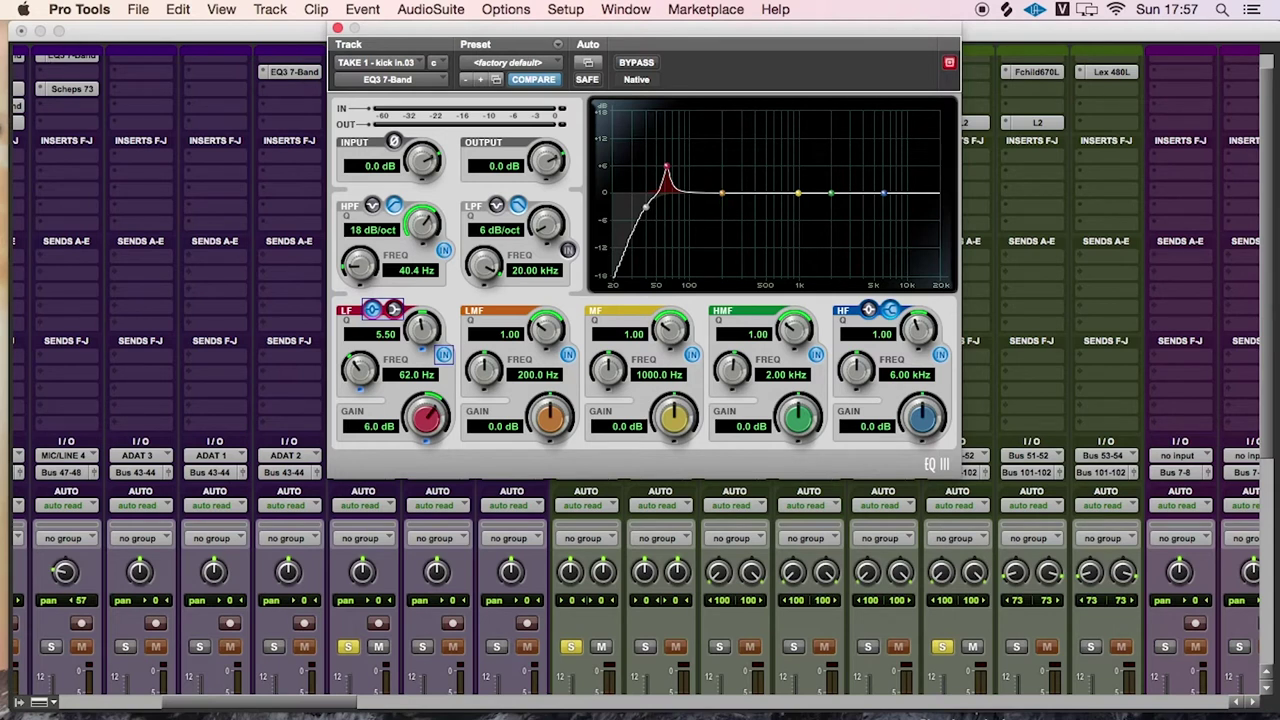
Sweep a boosted LMF band on the kick in EQ, then cut it -12.9 dB at 322.1 Hz with Q 2.29
{"action": "left_click_drag", "start_coordinate": [721, 196], "coordinate": [746, 200]}
{"action": "left_click_drag", "start_coordinate": [744, 197], "coordinate": [742, 129]}
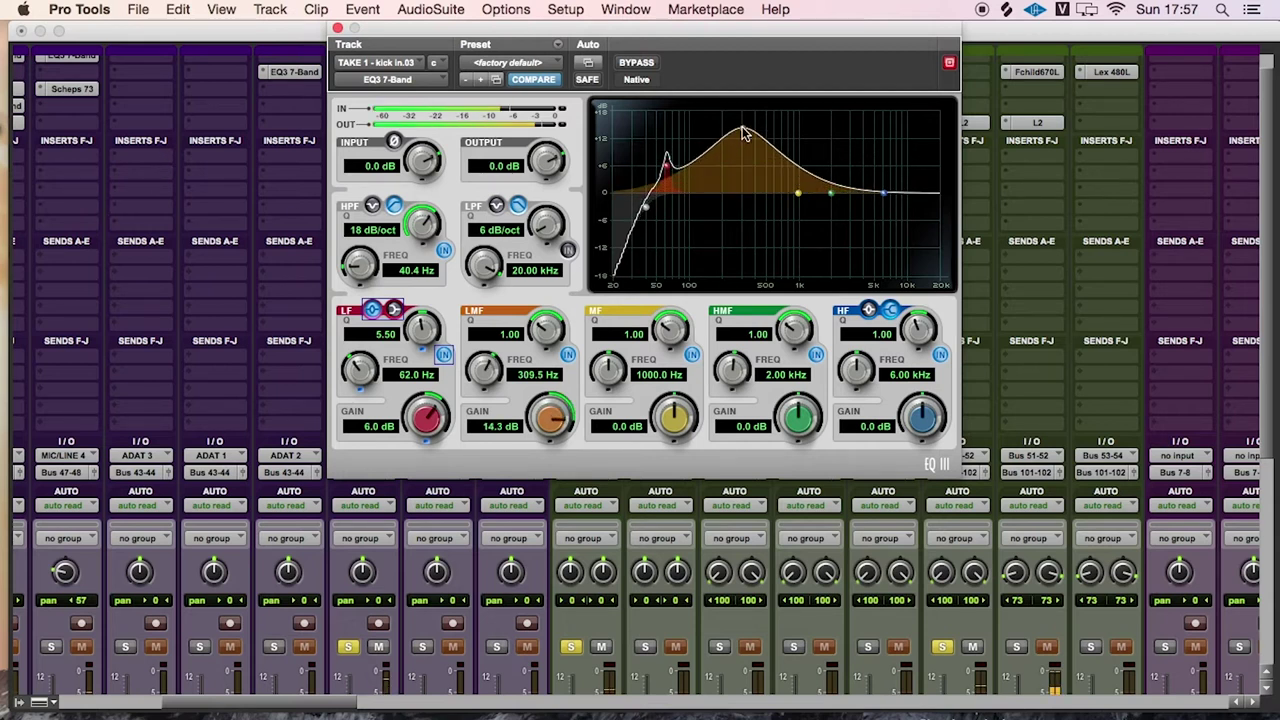
{"action": "scroll", "coordinate": [547, 330], "scroll_direction": "up", "scroll_amount": 1}
{"action": "scroll", "coordinate": [547, 330], "scroll_direction": "up", "scroll_amount": 10}
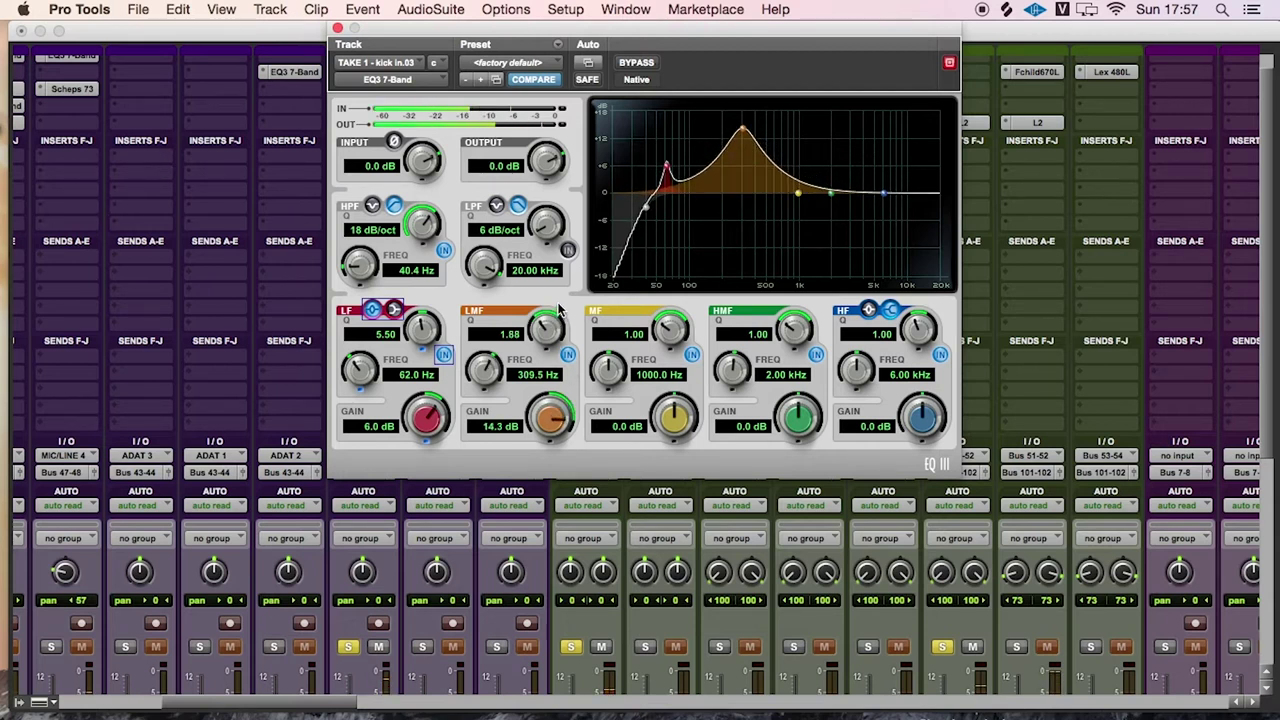
{"action": "left_click_drag", "start_coordinate": [743, 131], "coordinate": [751, 127]}
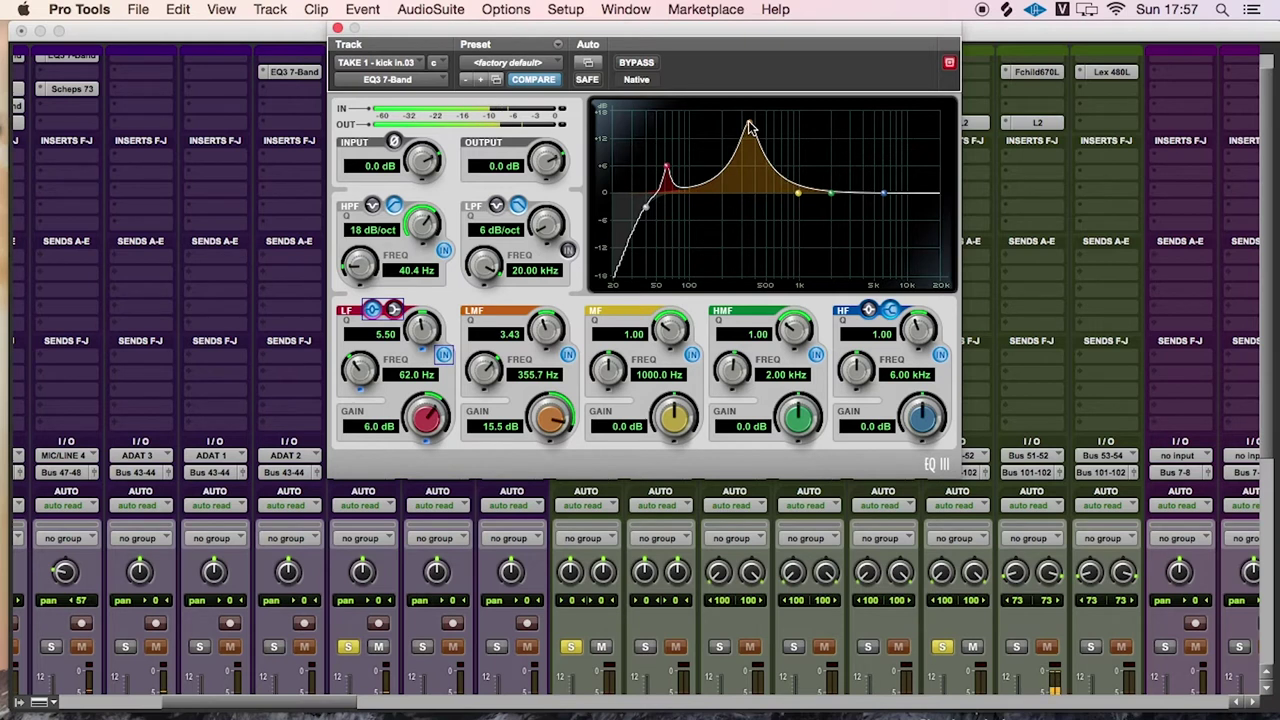
{"action": "left_click_drag", "start_coordinate": [751, 127], "coordinate": [744, 252]}
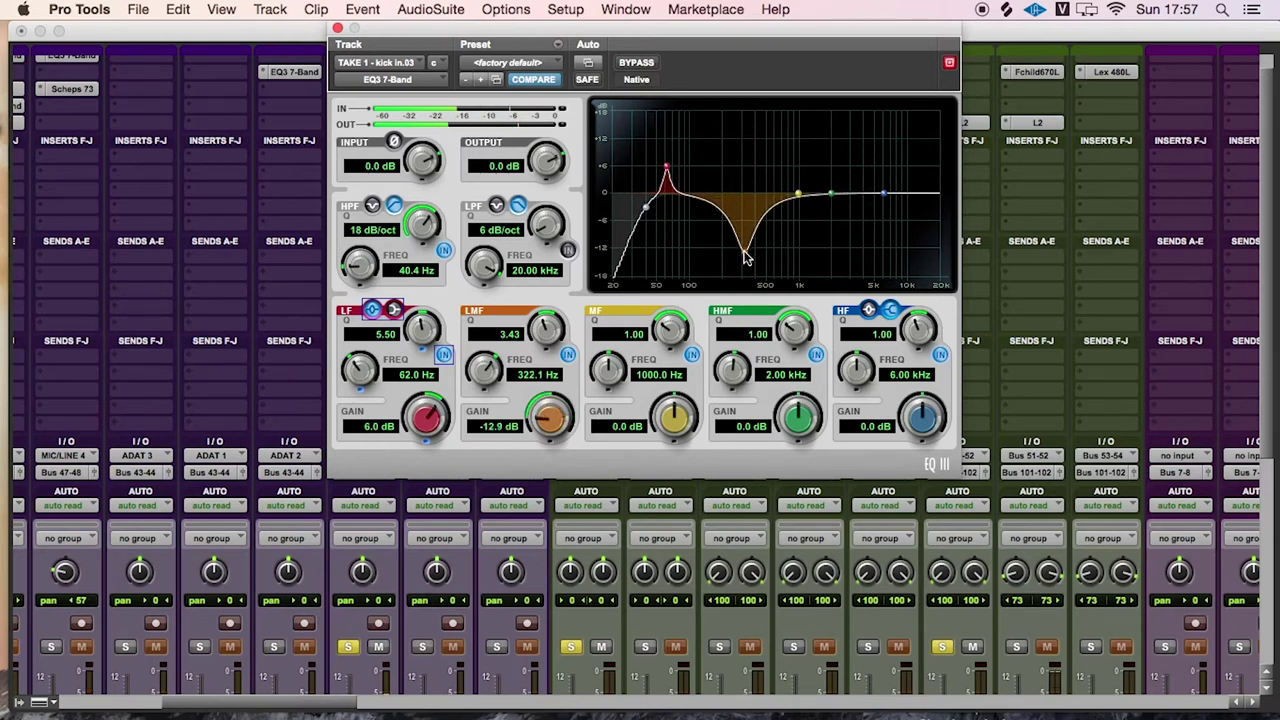
{"action": "left_click_drag", "start_coordinate": [543, 333], "coordinate": [508, 362]}
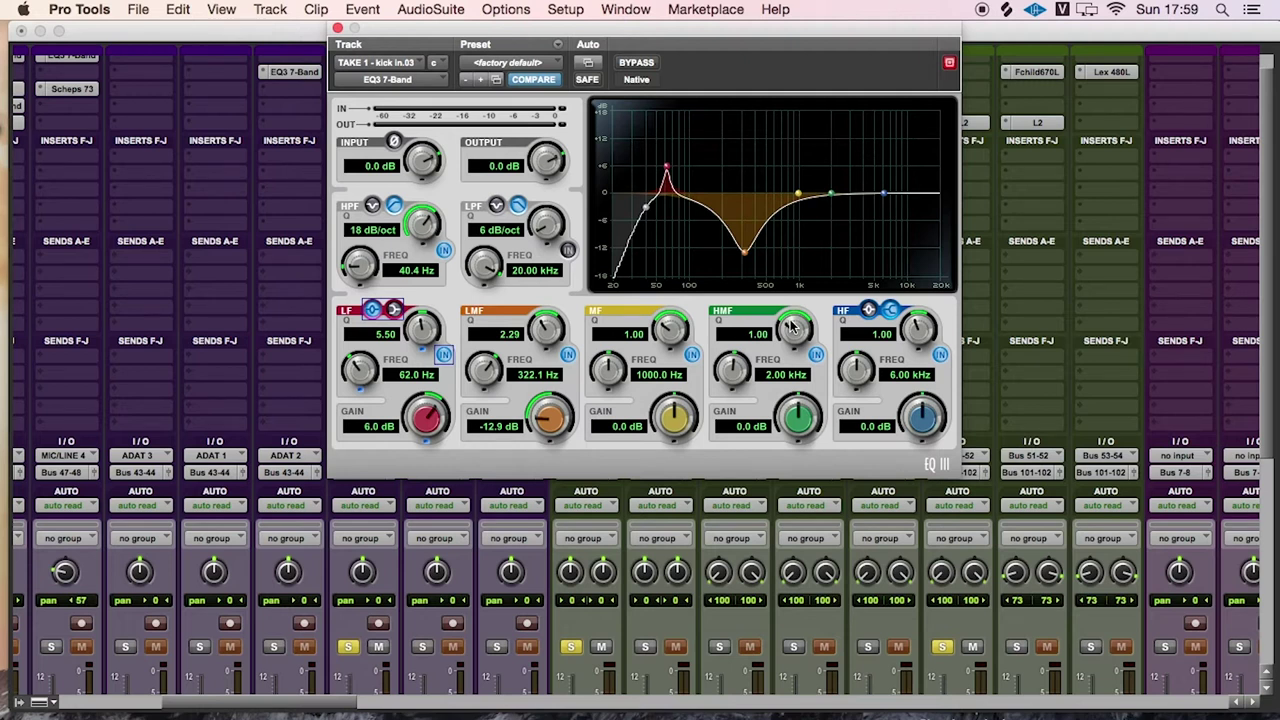
Sweep a narrow HMF boost on the kick in EQ, then settle it at +6.3 dB, 3.35 kHz and Q 7.67
{"action": "mouse_move", "coordinate": [792, 326]}
{"action": "left_mouse_down"}
{"action": "mouse_move", "coordinate": [815, 300]}
{"action": "mouse_move", "coordinate": [808, 314]}
{"action": "left_mouse_up"}
{"action": "left_click_drag", "start_coordinate": [831, 194], "coordinate": [832, 116]}
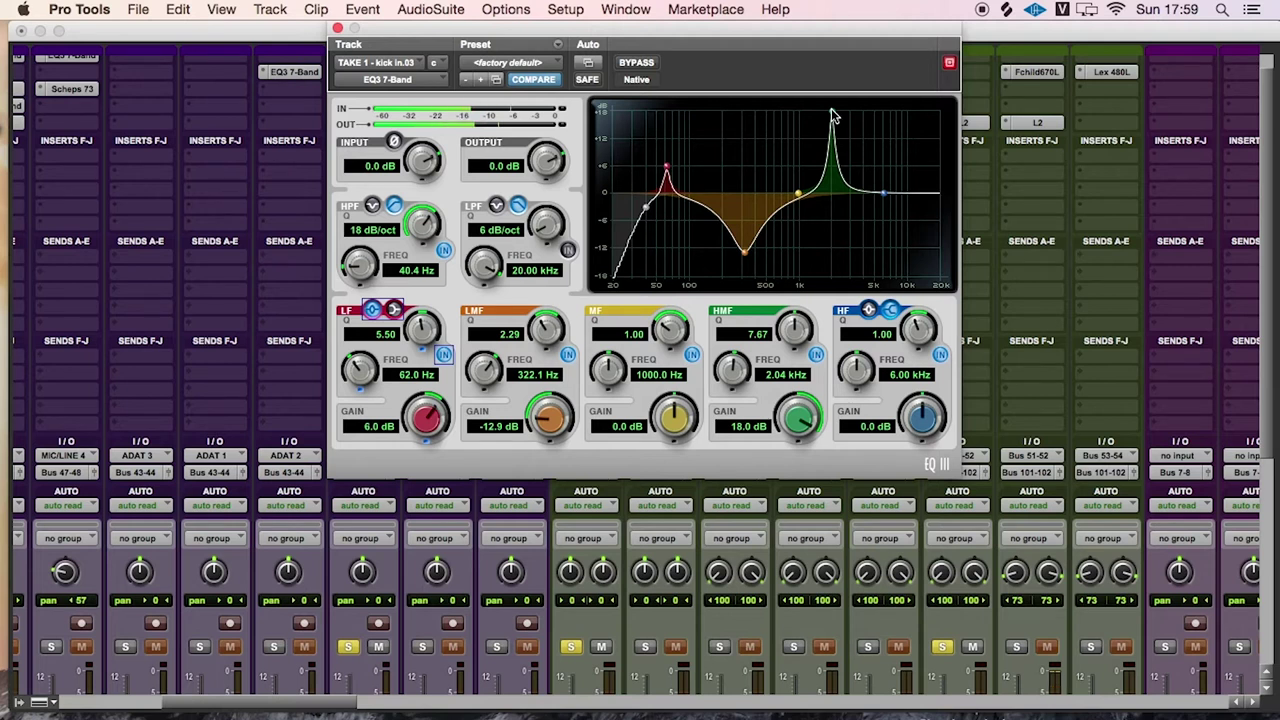
{"action": "left_click_drag", "start_coordinate": [832, 116], "coordinate": [862, 120]}
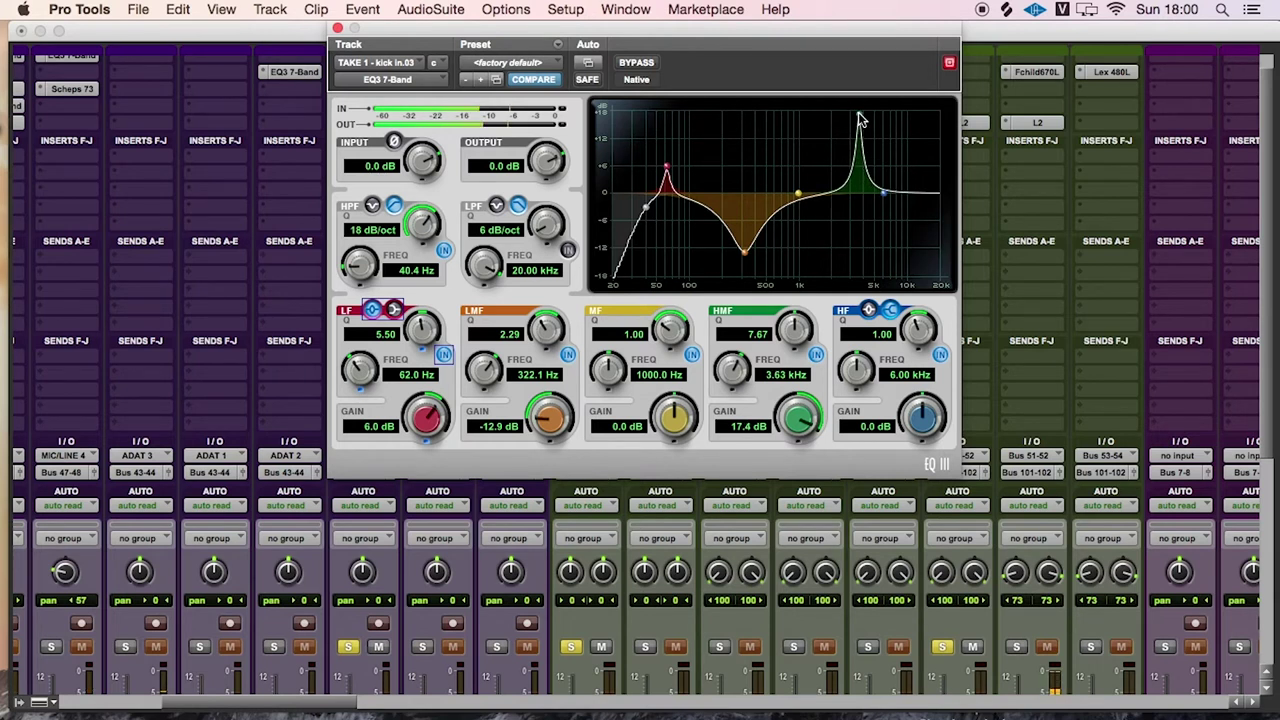
{"action": "left_click_drag", "start_coordinate": [862, 120], "coordinate": [856, 172]}
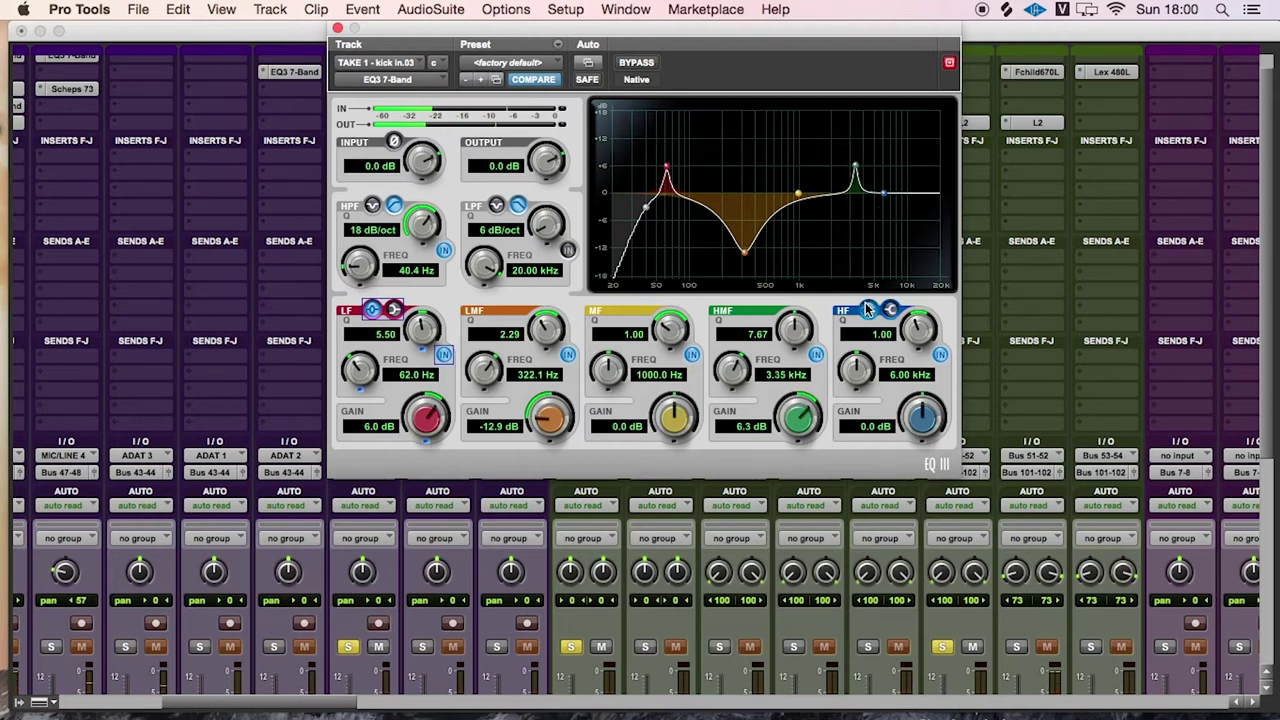
Switch the kick in HF band to peak shape with Q 8.51, sweep a strong boost around 5.6 to 6 kHz, then reduce its gain
{"action": "left_click_drag", "start_coordinate": [882, 194], "coordinate": [885, 192]}
{"action": "left_click_drag", "start_coordinate": [913, 325], "coordinate": [932, 288]}
{"action": "left_click_drag", "start_coordinate": [887, 196], "coordinate": [888, 183]}
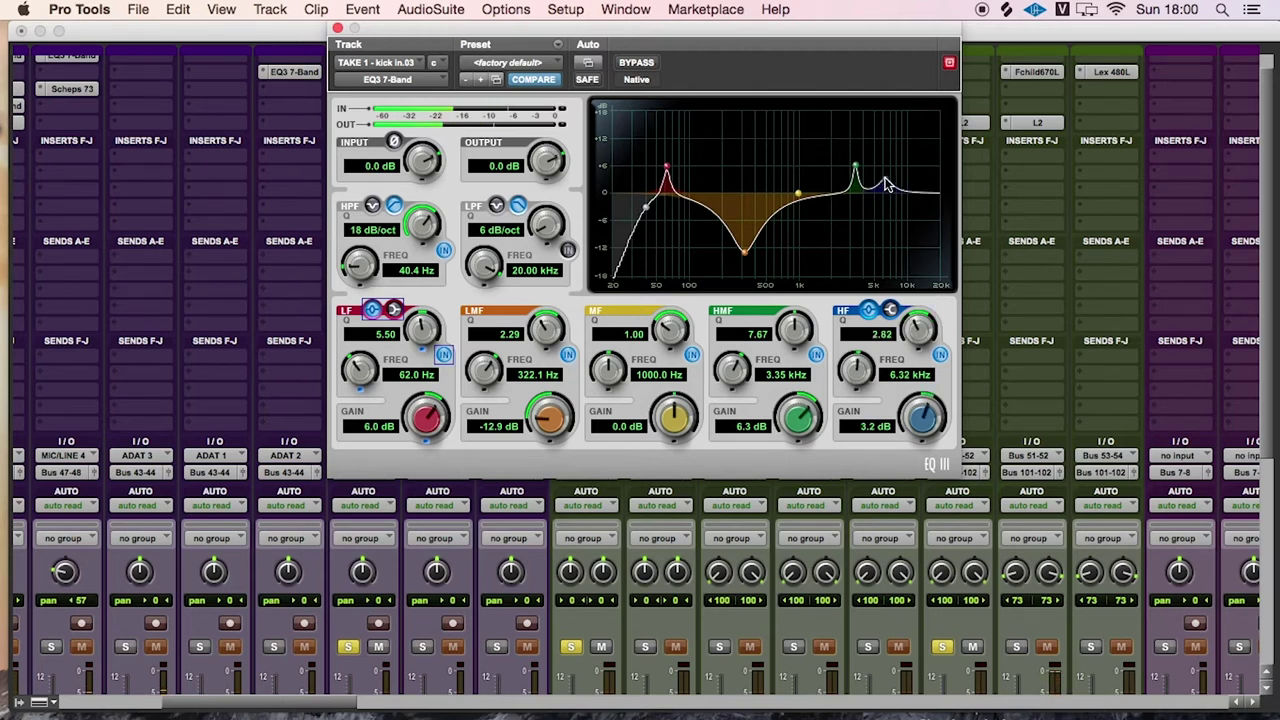
{"action": "left_click_drag", "start_coordinate": [918, 322], "coordinate": [932, 300]}
{"action": "left_click_drag", "start_coordinate": [886, 188], "coordinate": [884, 129]}
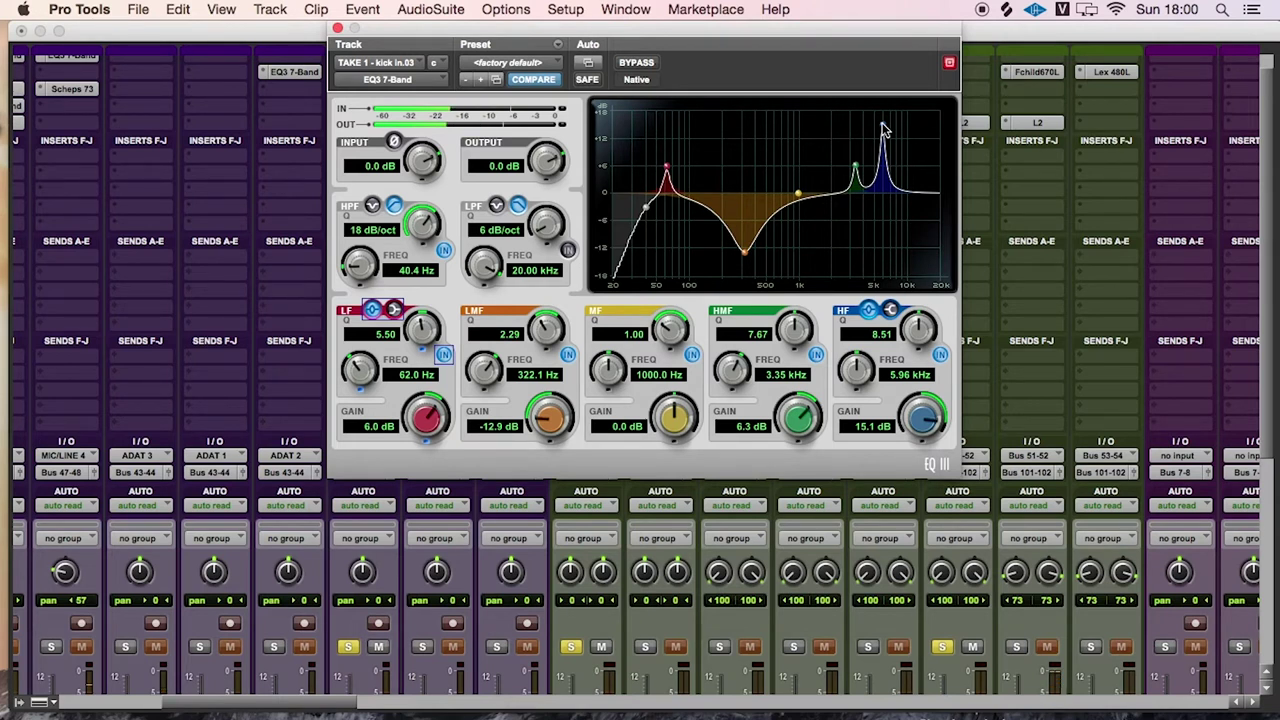
{"action": "left_click_drag", "start_coordinate": [884, 128], "coordinate": [879, 130]}
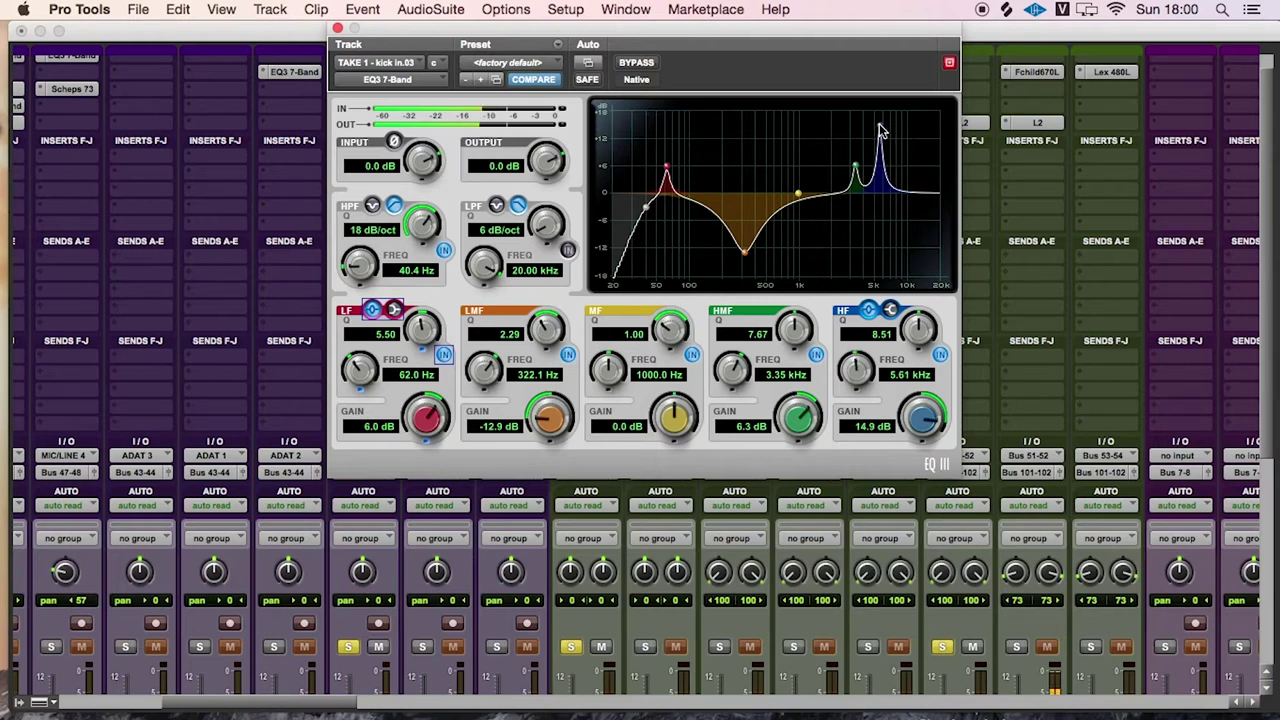
{"action": "left_click_drag", "start_coordinate": [878, 127], "coordinate": [882, 172]}
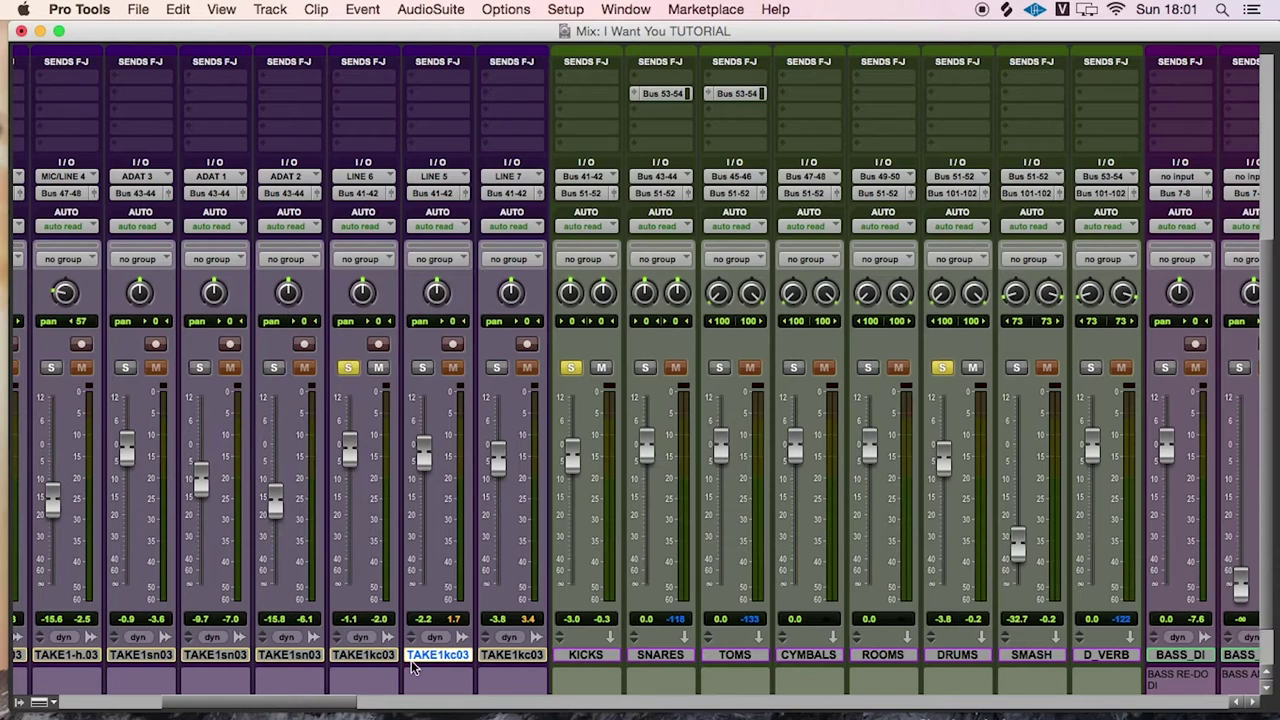
Select the KICKS track, play the mix, and solo the LINE 7 kick and kick alt tracks together with kick in
{"action": "left_click", "coordinate": [582, 654]}
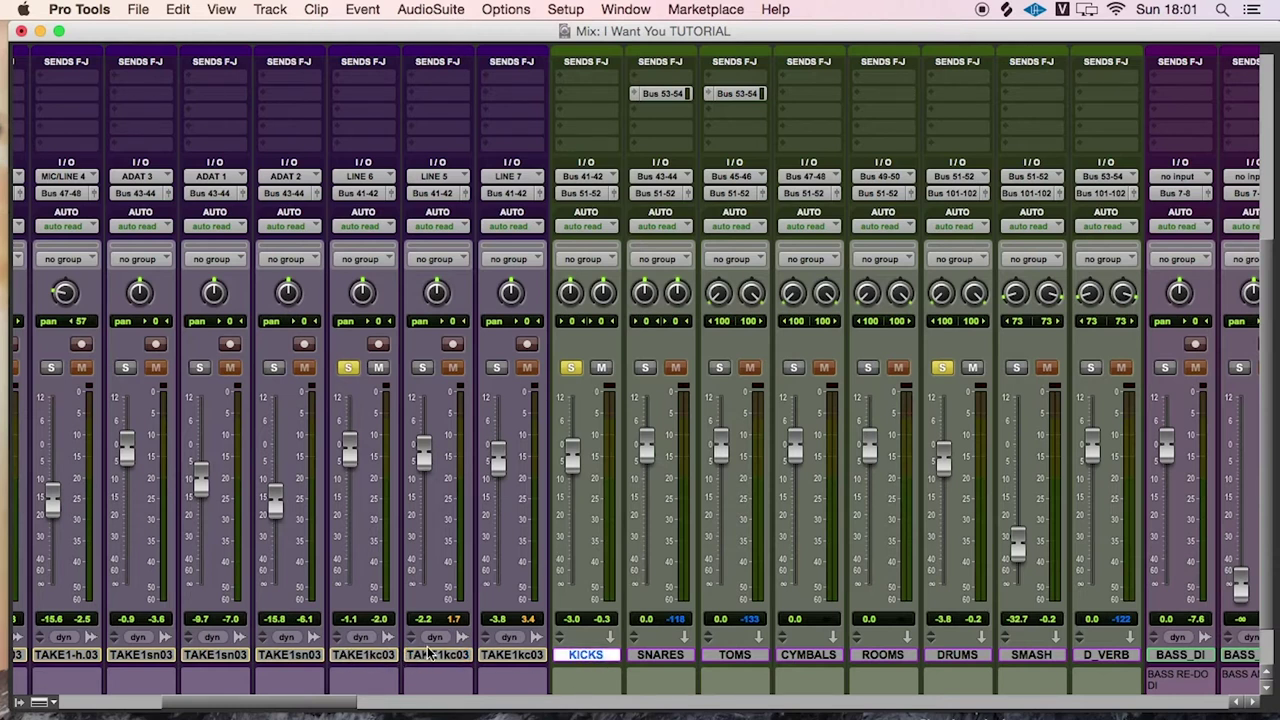
{"action": "left_click", "coordinate": [497, 367]}
{"action": "left_click", "coordinate": [497, 367]}
{"action": "key", "text": "space"}
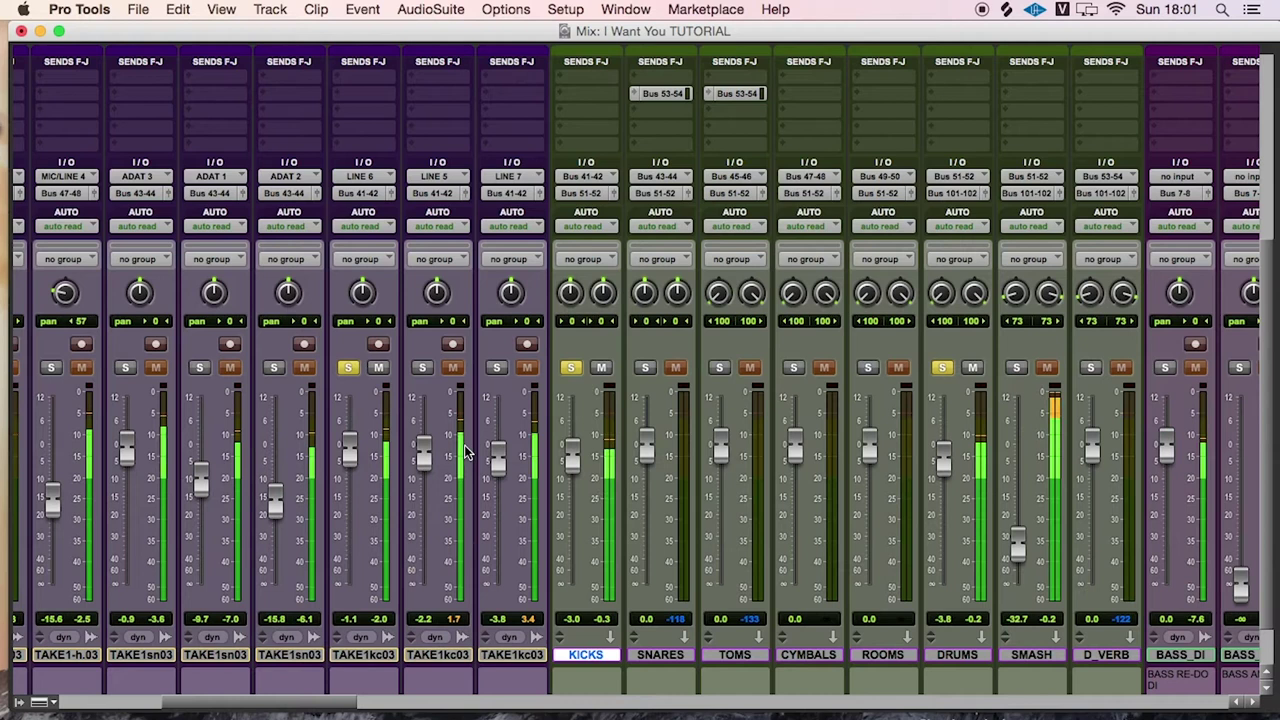
{"action": "left_click", "coordinate": [497, 369]}
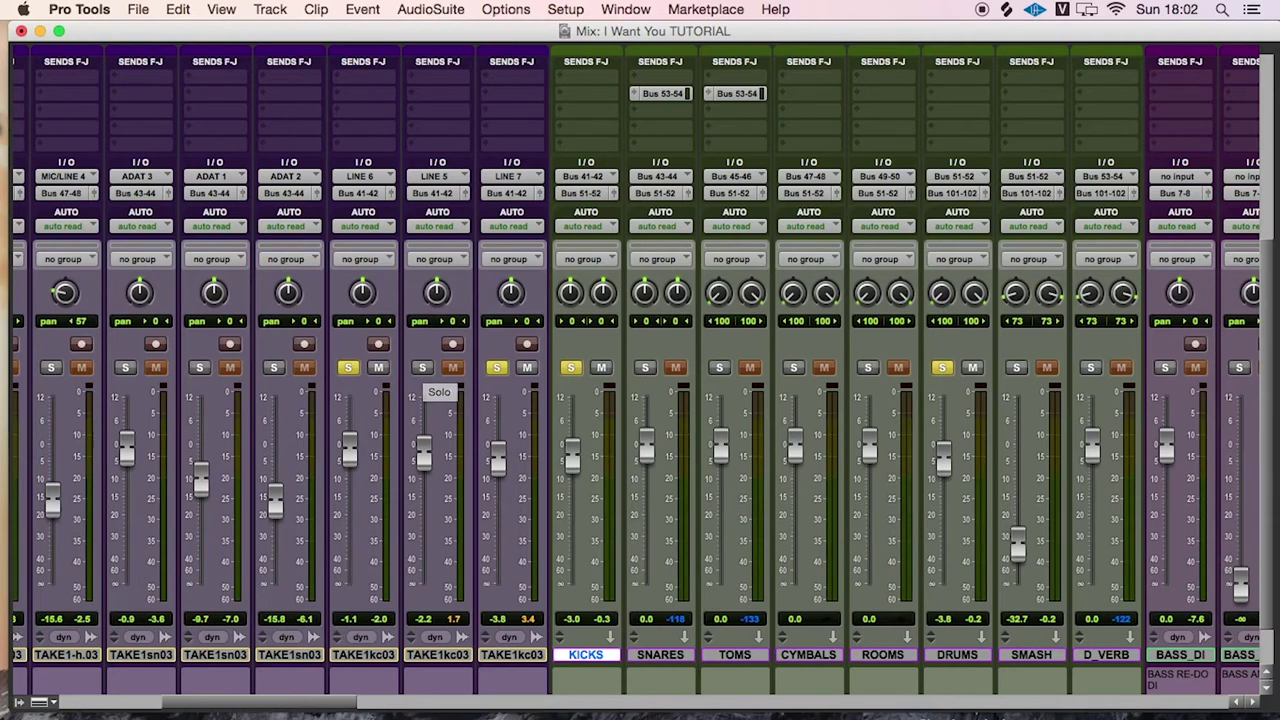
{"action": "left_click", "coordinate": [424, 369]}
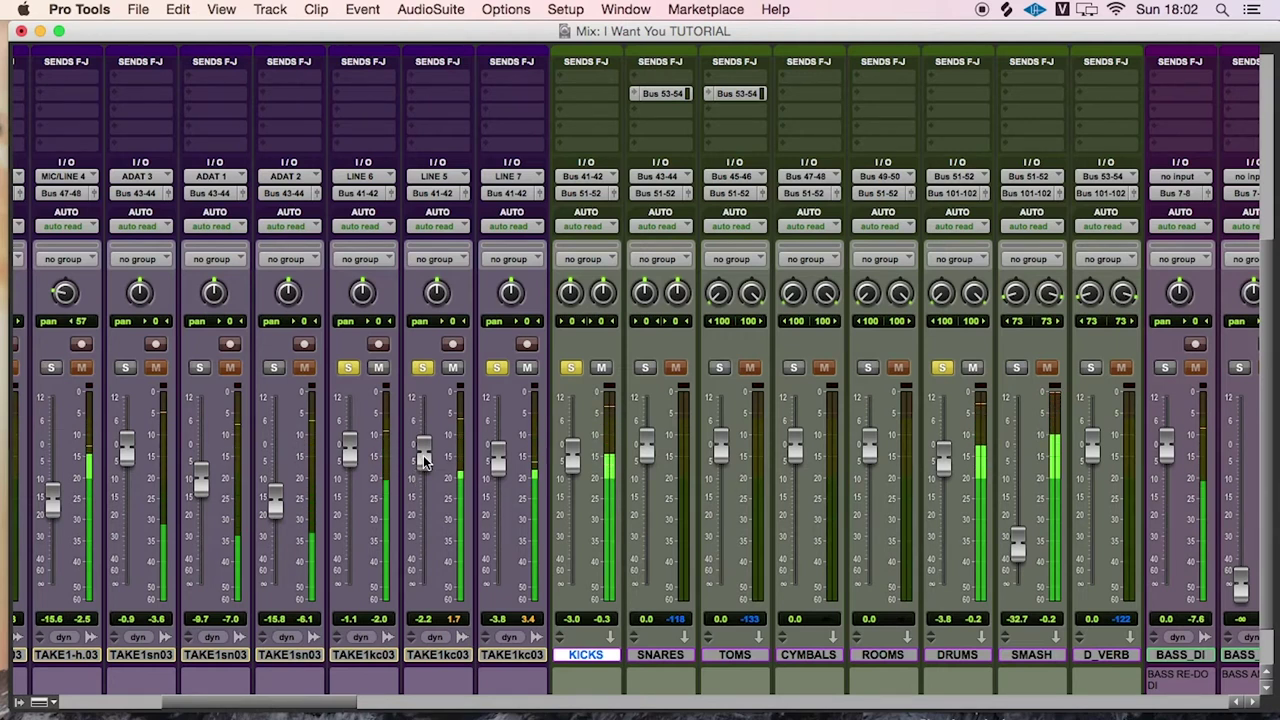
Audition the kick alt fader down at -12.9 dB, then settle it at -4.6 dB and stop playback
{"action": "left_click_drag", "start_coordinate": [423, 460], "coordinate": [423, 492]}
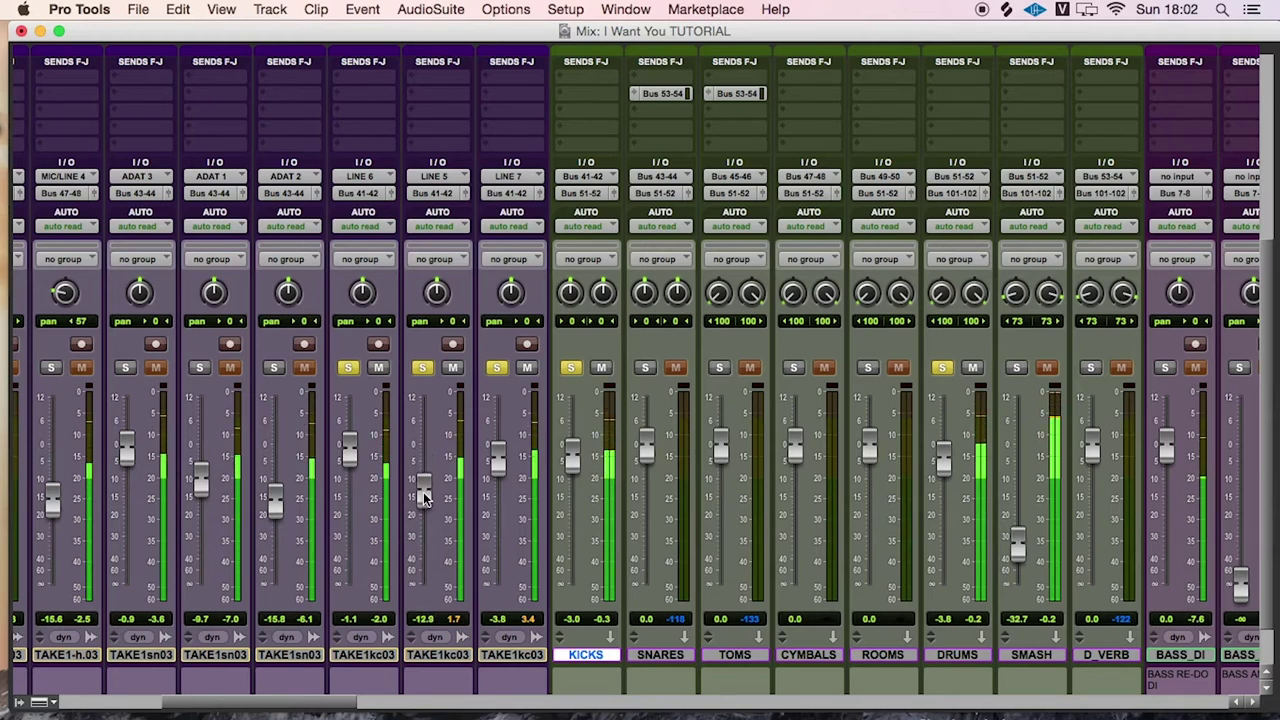
{"action": "left_click_drag", "start_coordinate": [423, 491], "coordinate": [421, 467]}
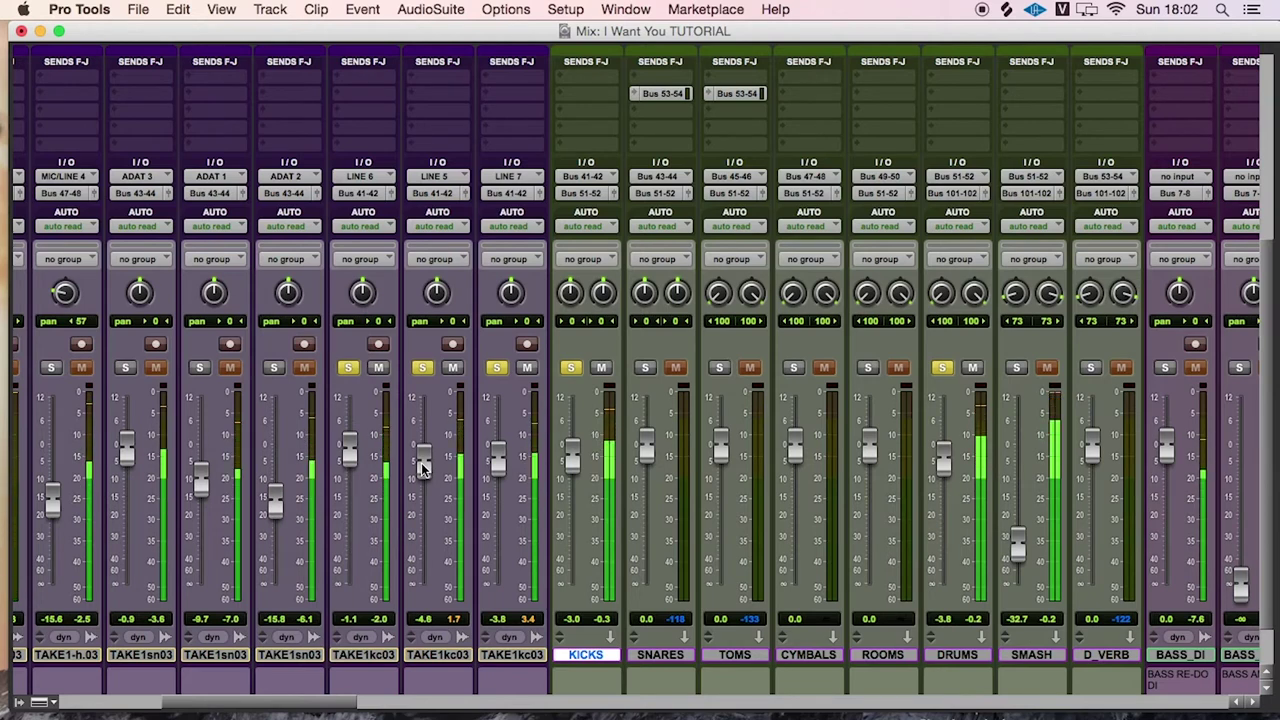
{"action": "key", "text": "space"}
{"action": "scroll", "coordinate": [700, 400], "scroll_direction": "up", "scroll_amount": 5}
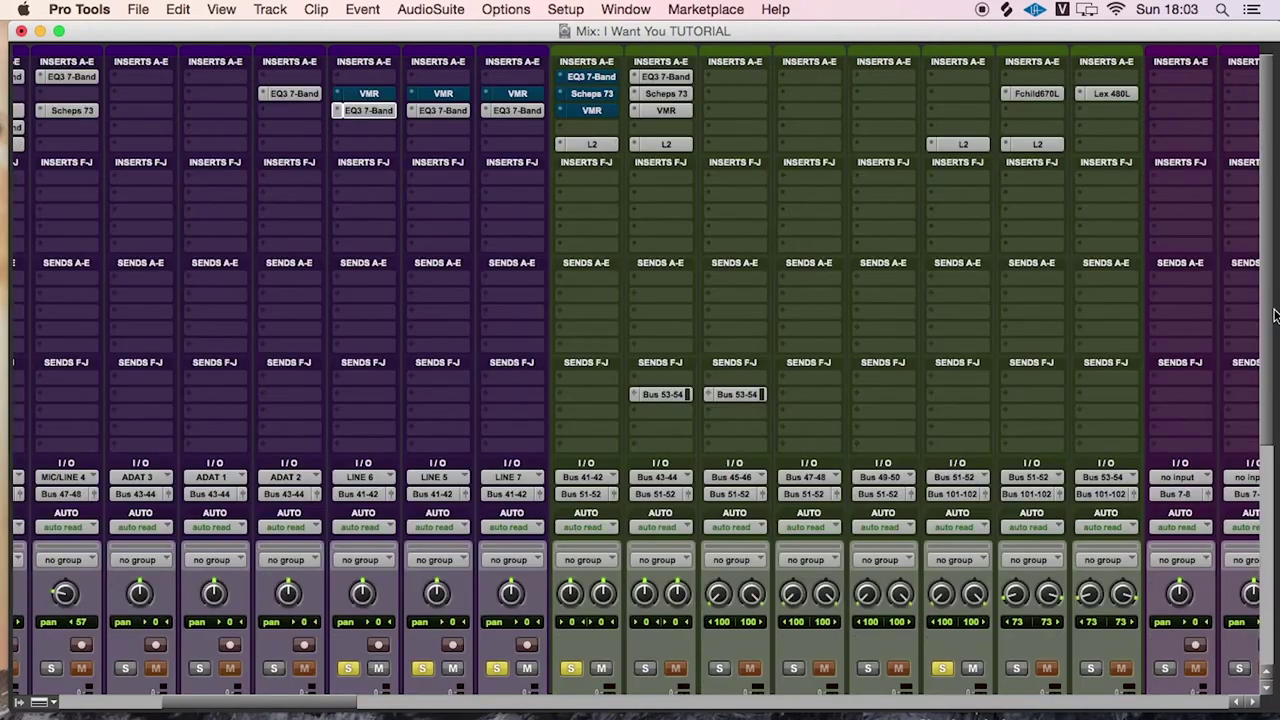
{"action": "scroll", "coordinate": [1268, 598], "scroll_direction": "down", "scroll_amount": 6}
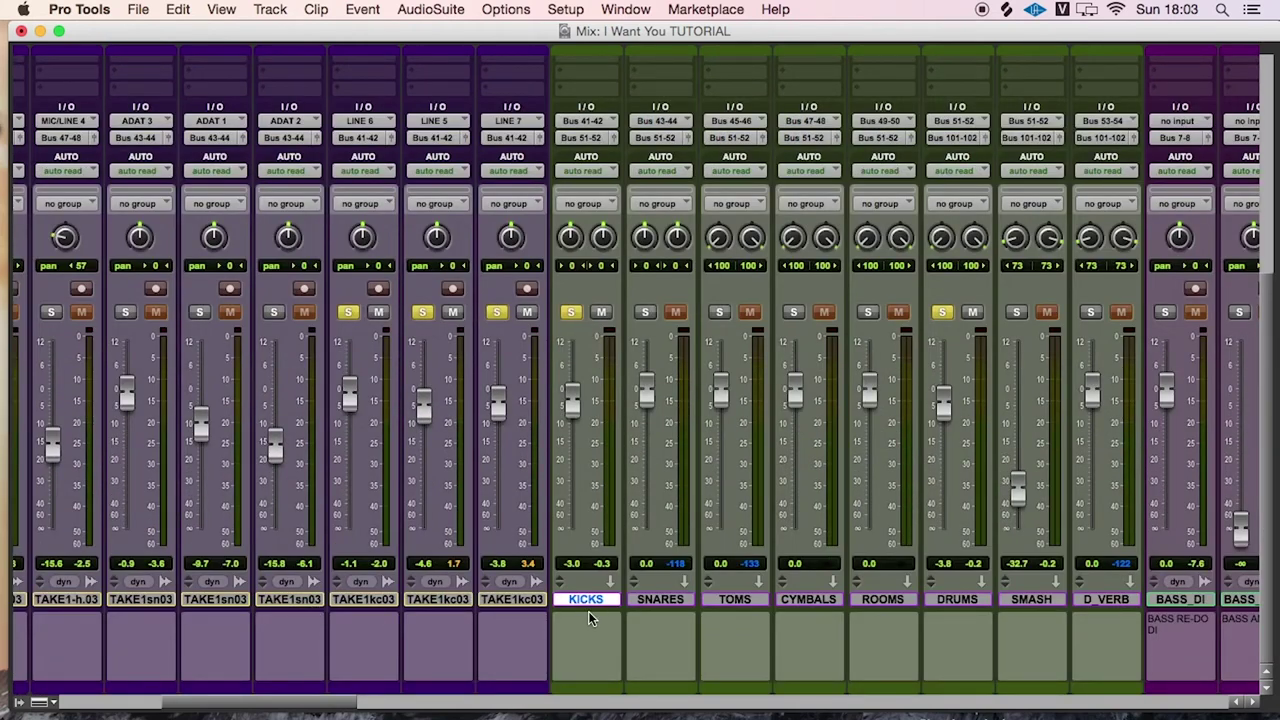
{"action": "scroll", "coordinate": [1268, 578], "scroll_direction": "up", "scroll_amount": 5}
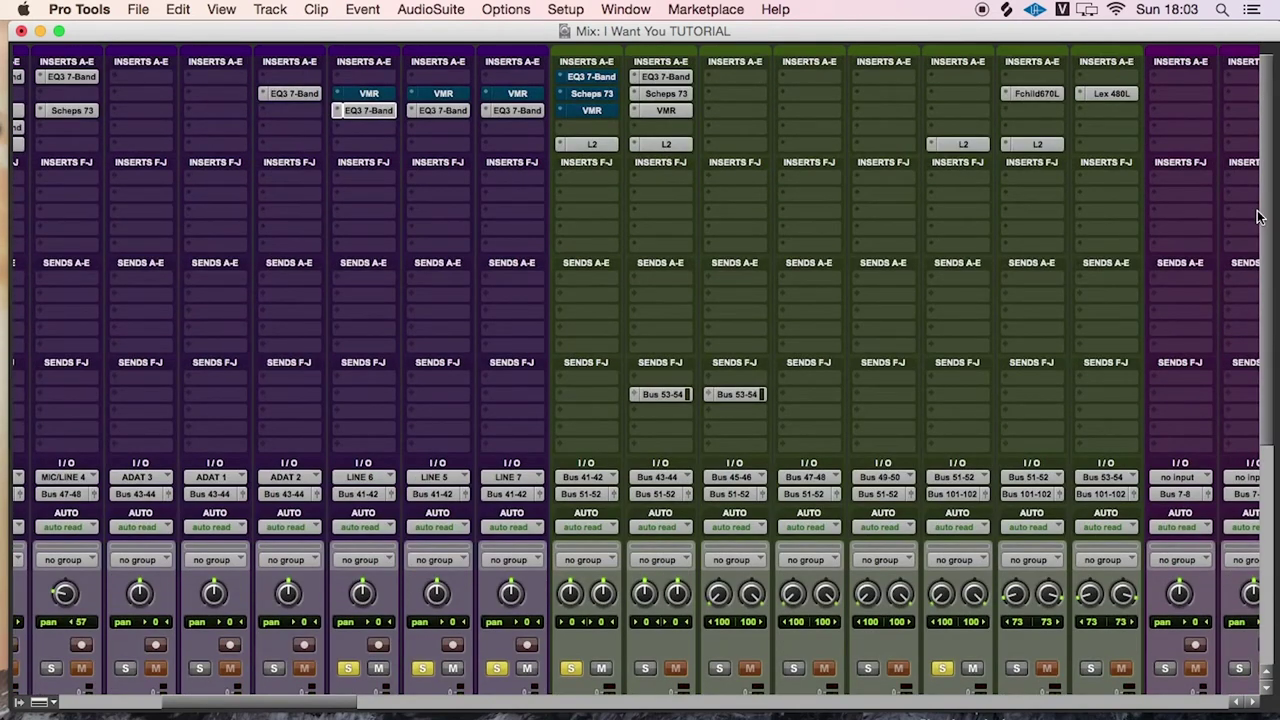
Audition a strong LMF boost in the KICKS bus EQ, then set the band to a -11.4 dB cut at 315.7 Hz
{"action": "left_click", "coordinate": [598, 74]}
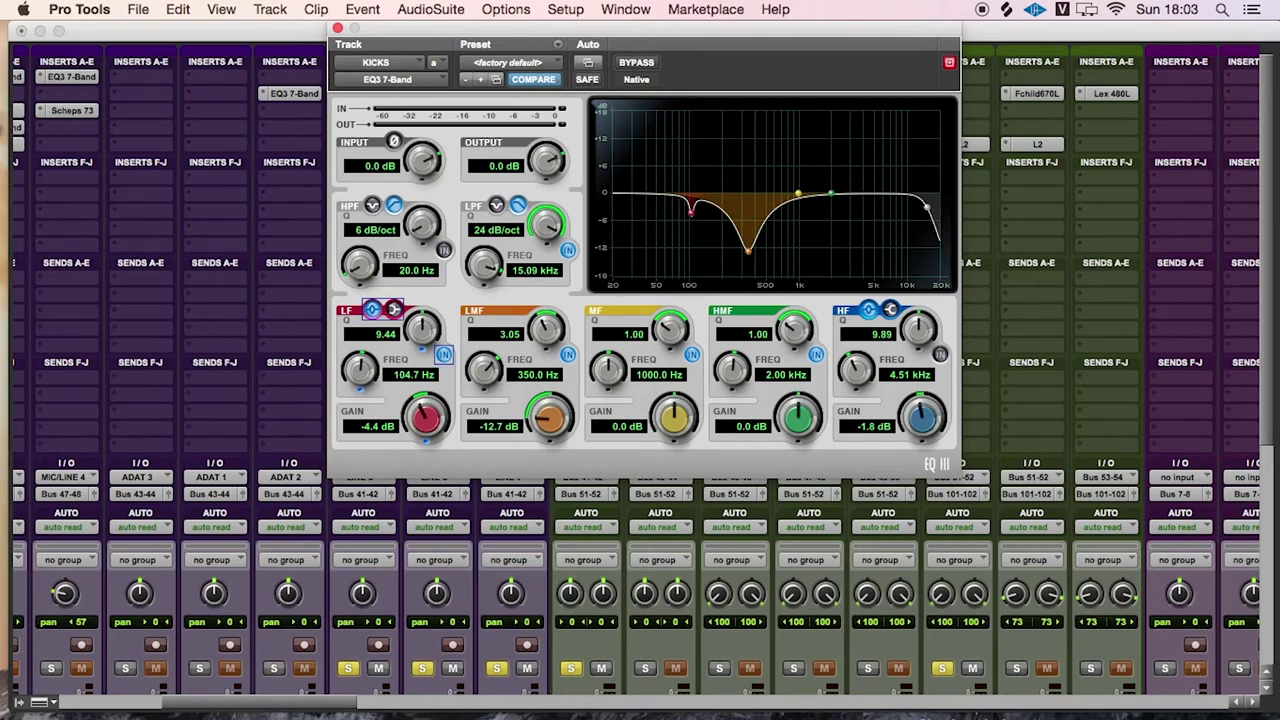
{"action": "left_click_drag", "start_coordinate": [748, 250], "coordinate": [750, 125]}
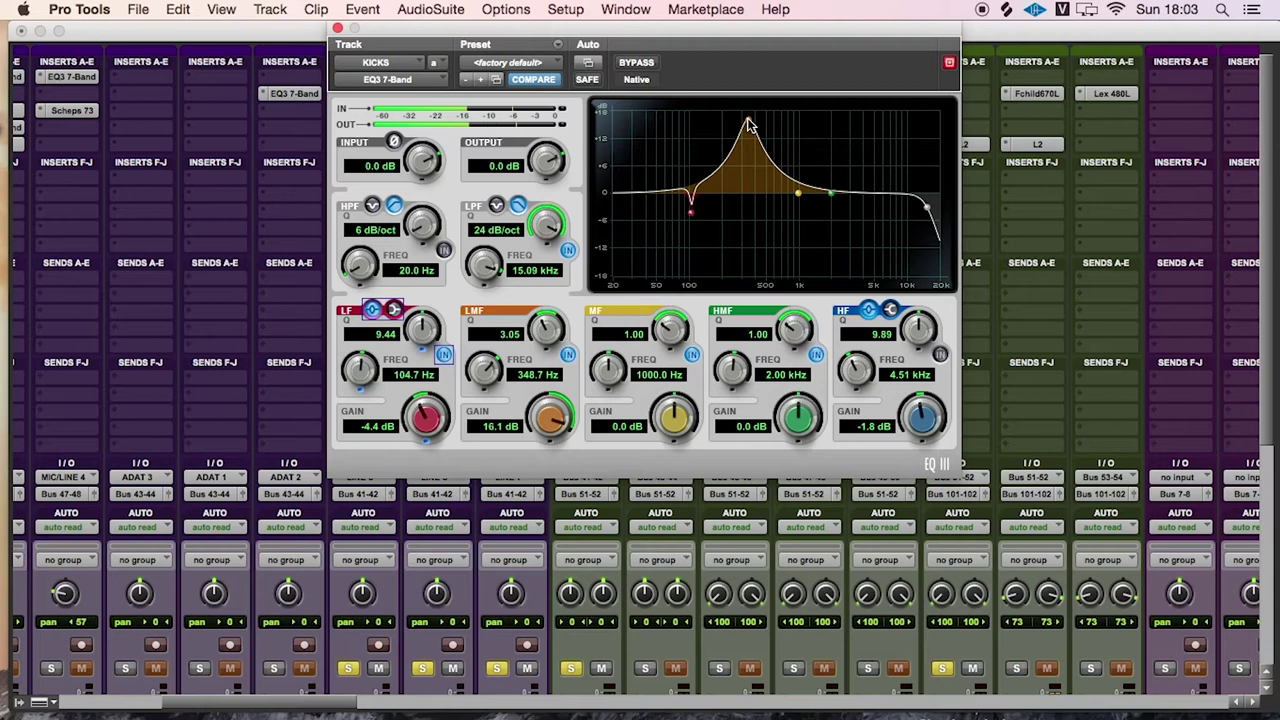
{"action": "left_click_drag", "start_coordinate": [750, 125], "coordinate": [744, 251]}
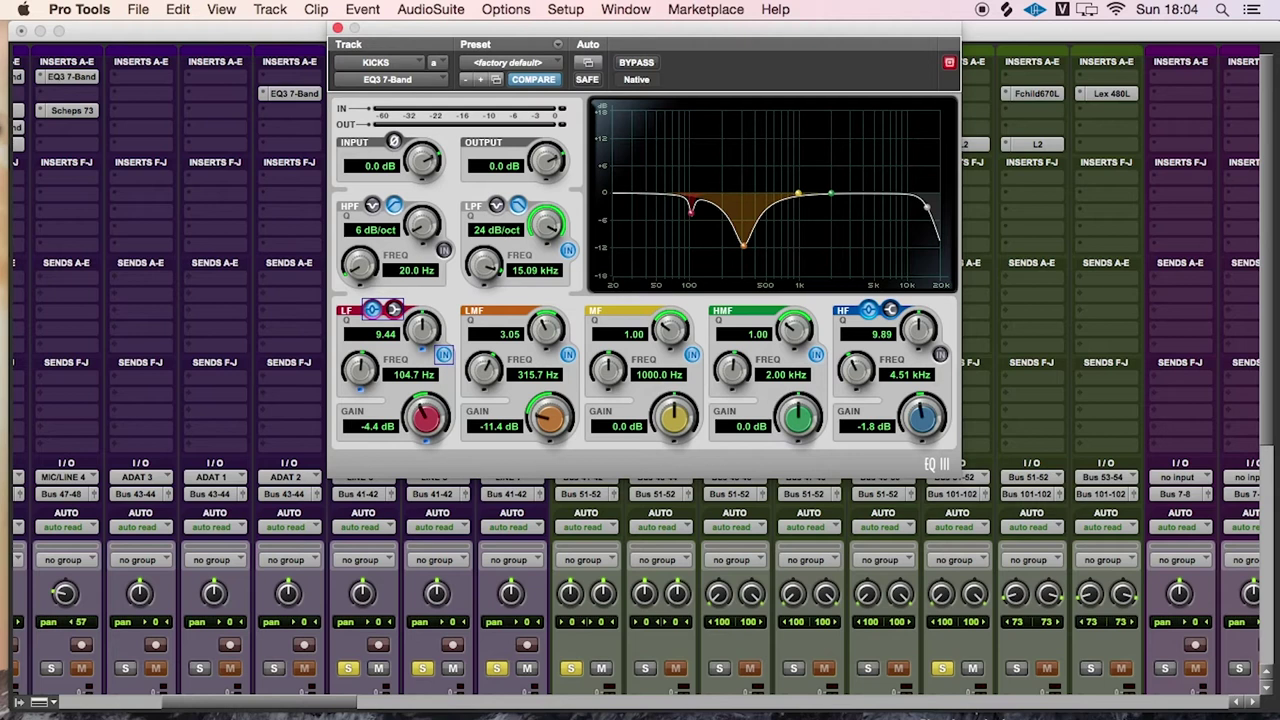
Audition a strong LF boost in the KICKS bus EQ, then set it to -4.8 dB at 103.9 Hz and close the EQ
{"action": "left_click_drag", "start_coordinate": [691, 211], "coordinate": [694, 135]}
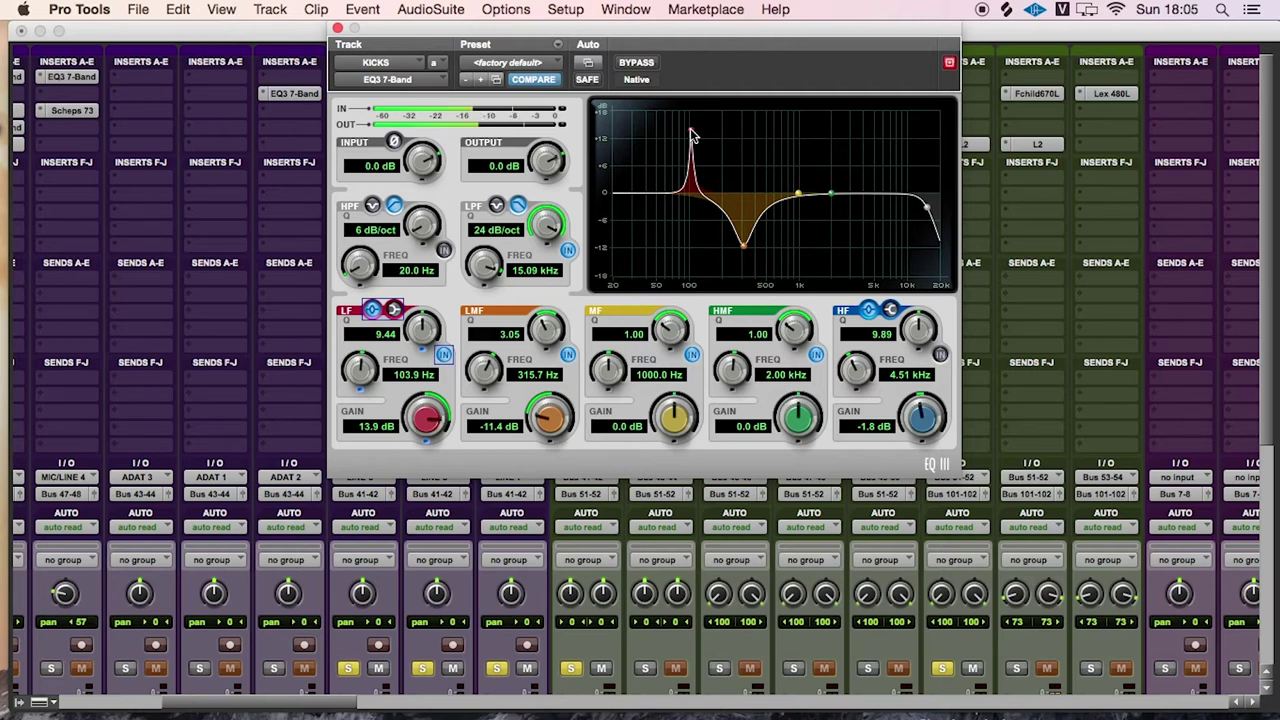
{"action": "left_click_drag", "start_coordinate": [693, 135], "coordinate": [693, 222]}
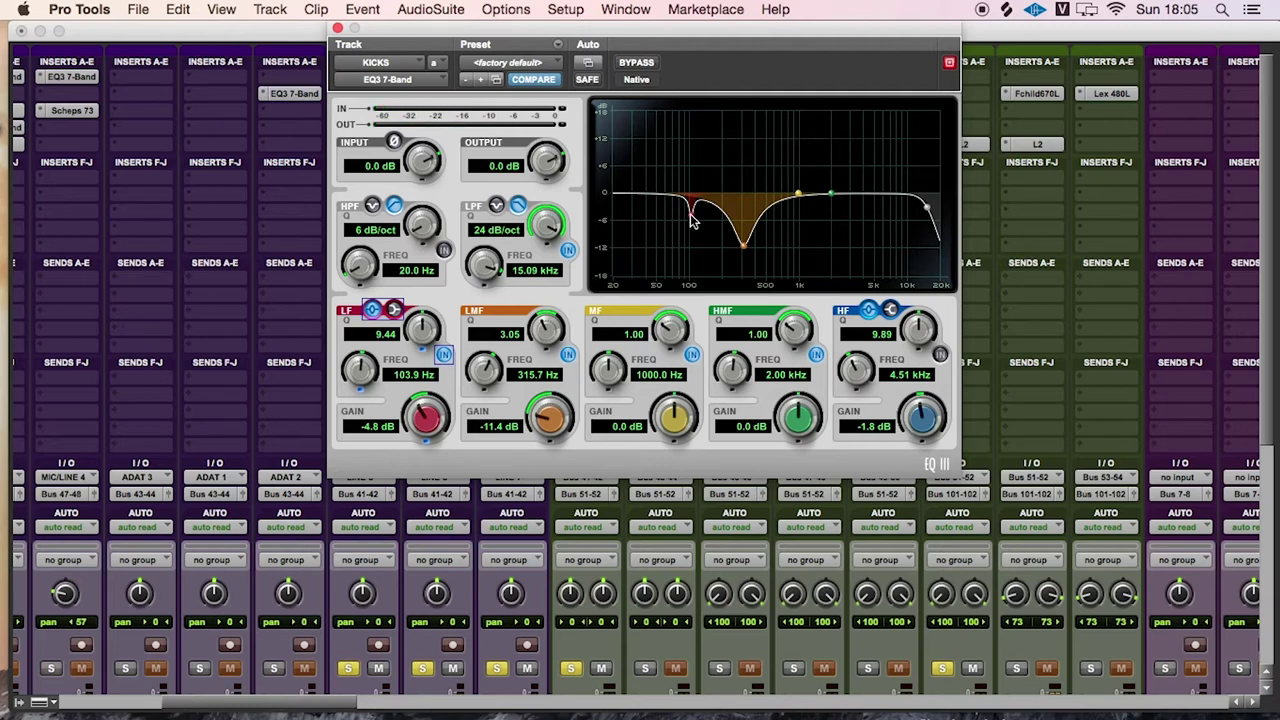
{"action": "key", "text": "super+w"}
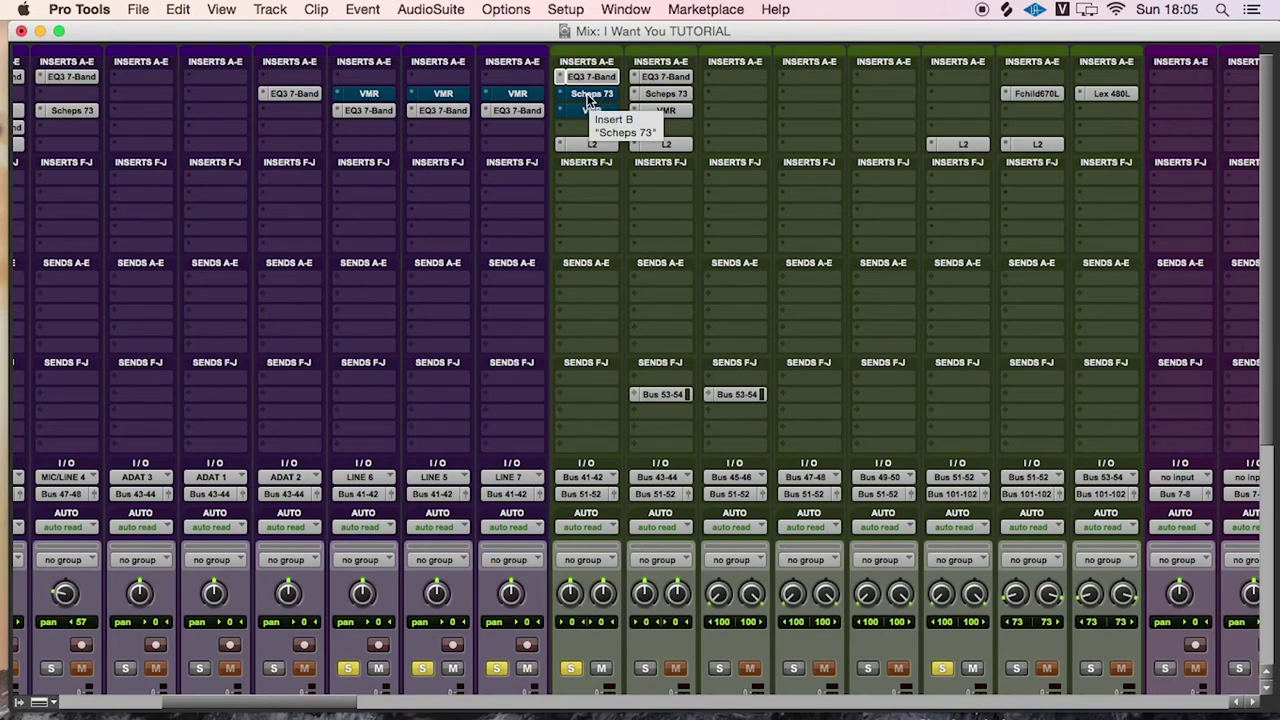
Activate the Scheps 73 insert on the KICKS bus, review its mid, low and input settings, and close it
{"action": "left_click", "coordinate": [588, 97], "text": "super"}
{"action": "left_click", "coordinate": [594, 95]}
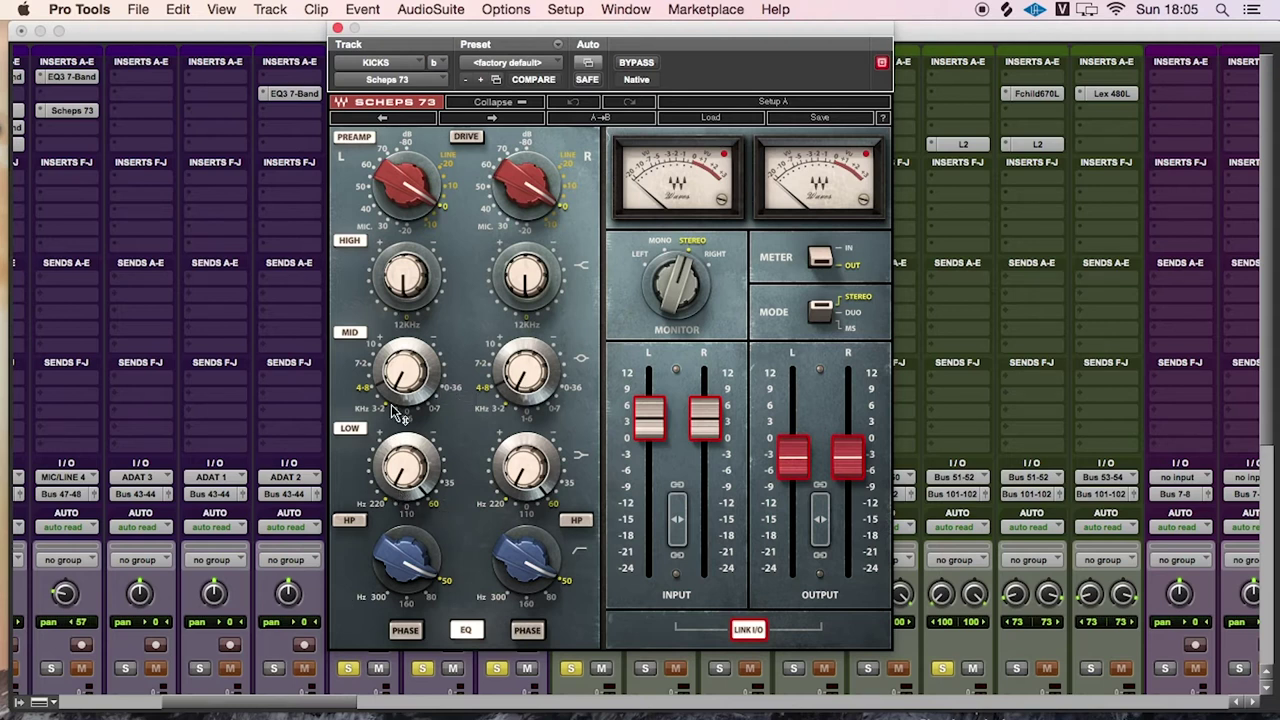
{"action": "mouse_move", "coordinate": [405, 393]}
{"action": "mouse_move", "coordinate": [405, 488]}
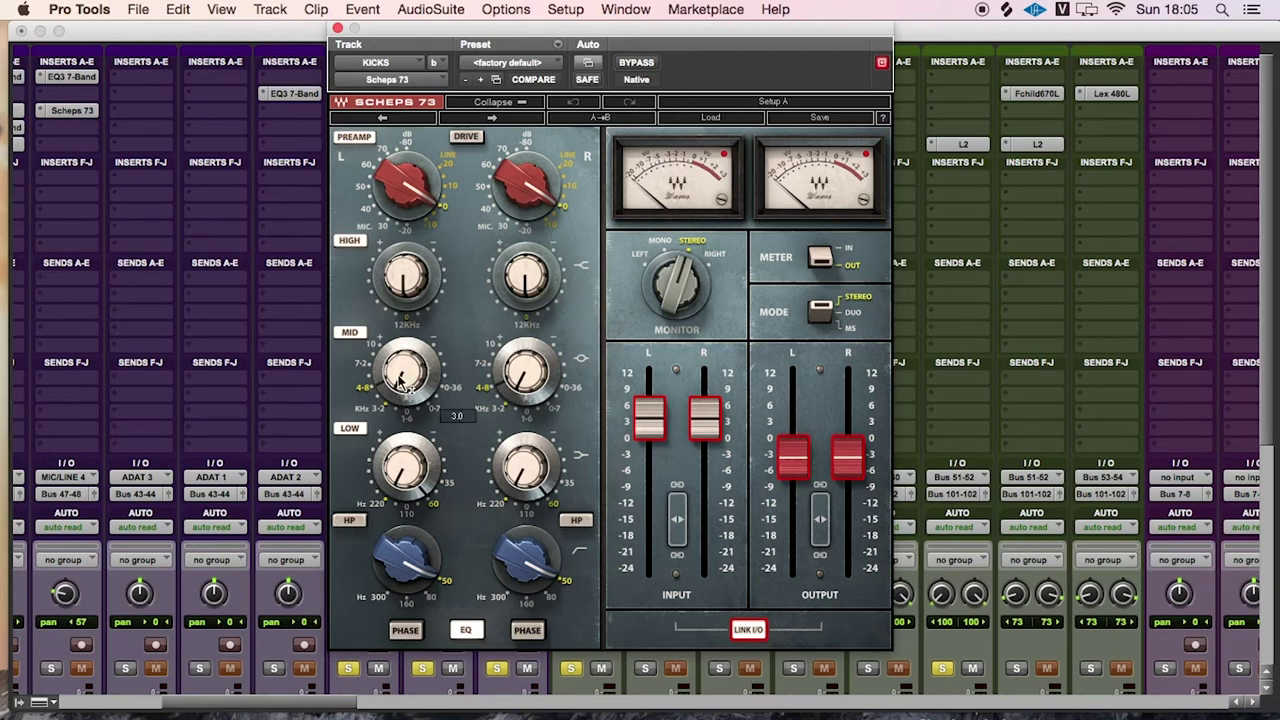
{"action": "mouse_move", "coordinate": [648, 432]}
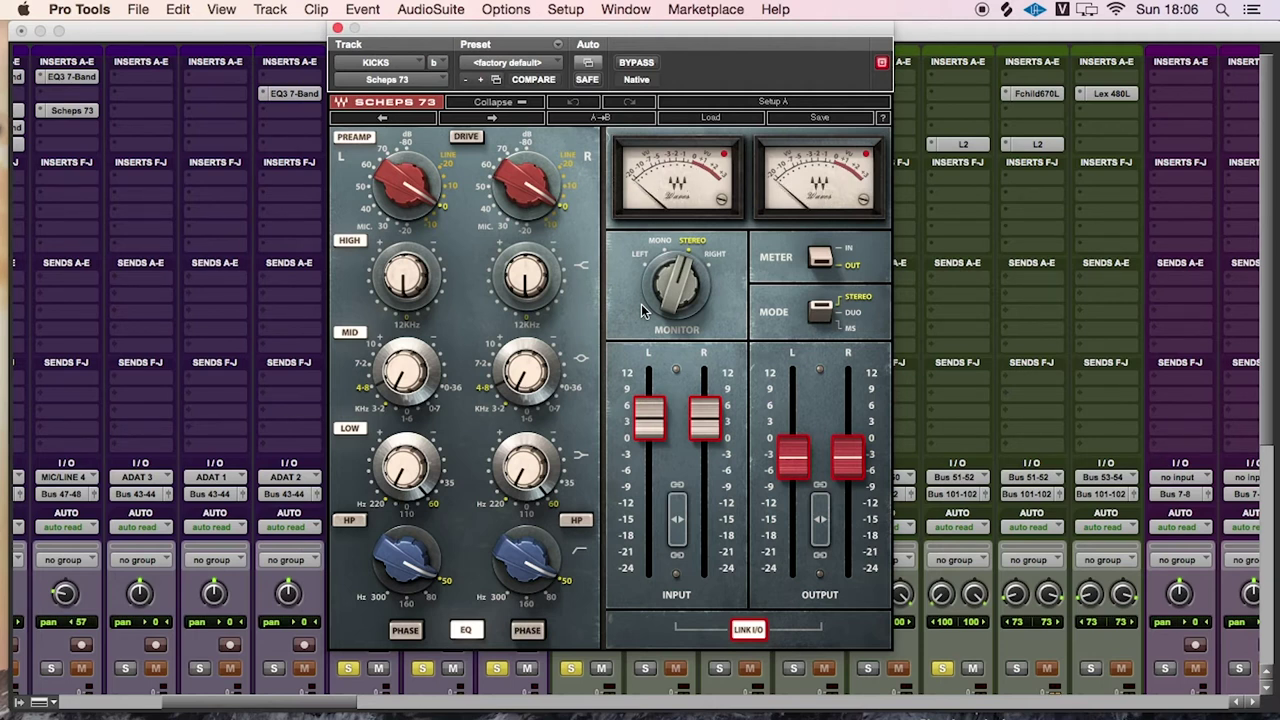
{"action": "left_click", "coordinate": [337, 29]}
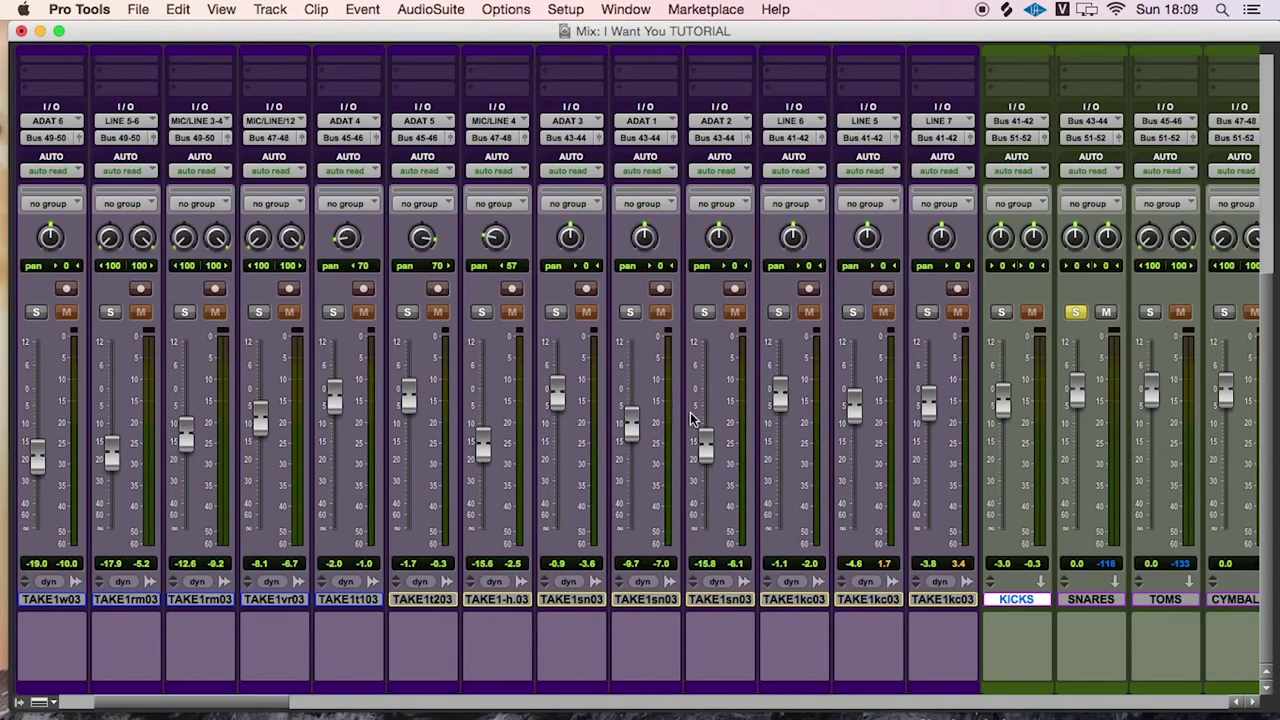
Solo and play the ADAT 2 snare track, audition its fader up at -4.1 dB, then lower it to -19.5 dB
{"action": "left_click", "coordinate": [704, 312]}
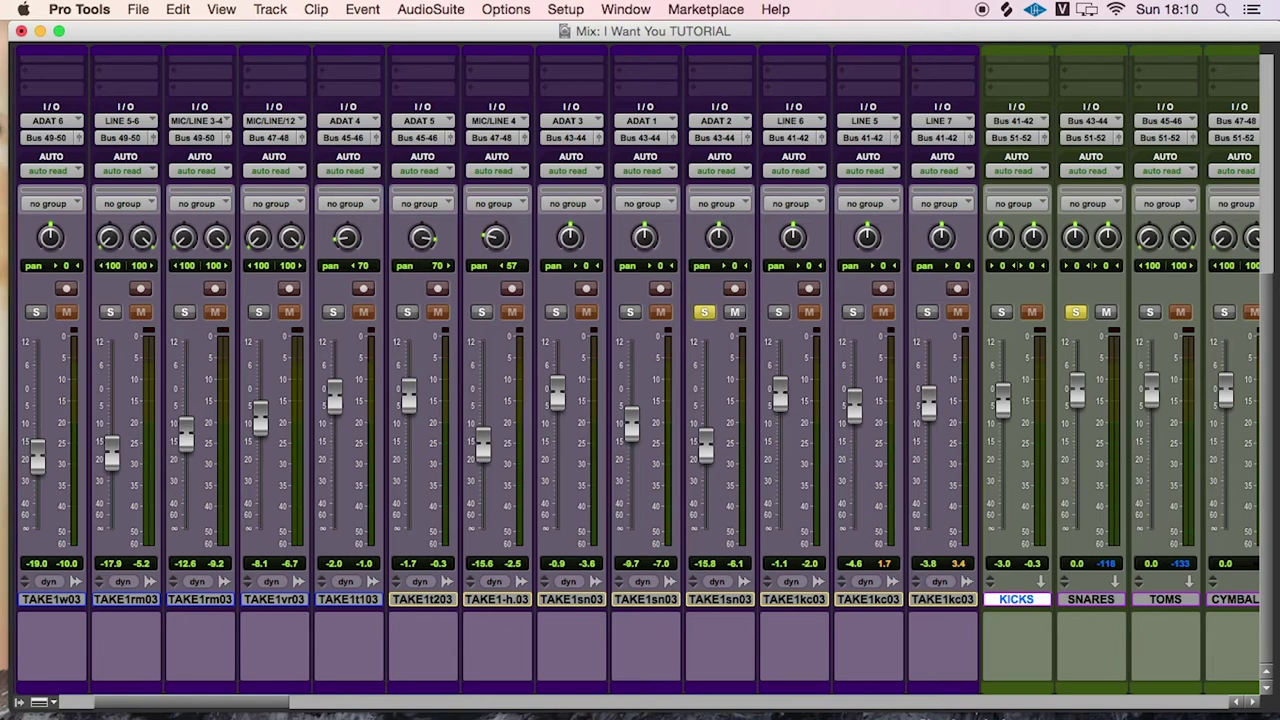
{"action": "key", "text": "space"}
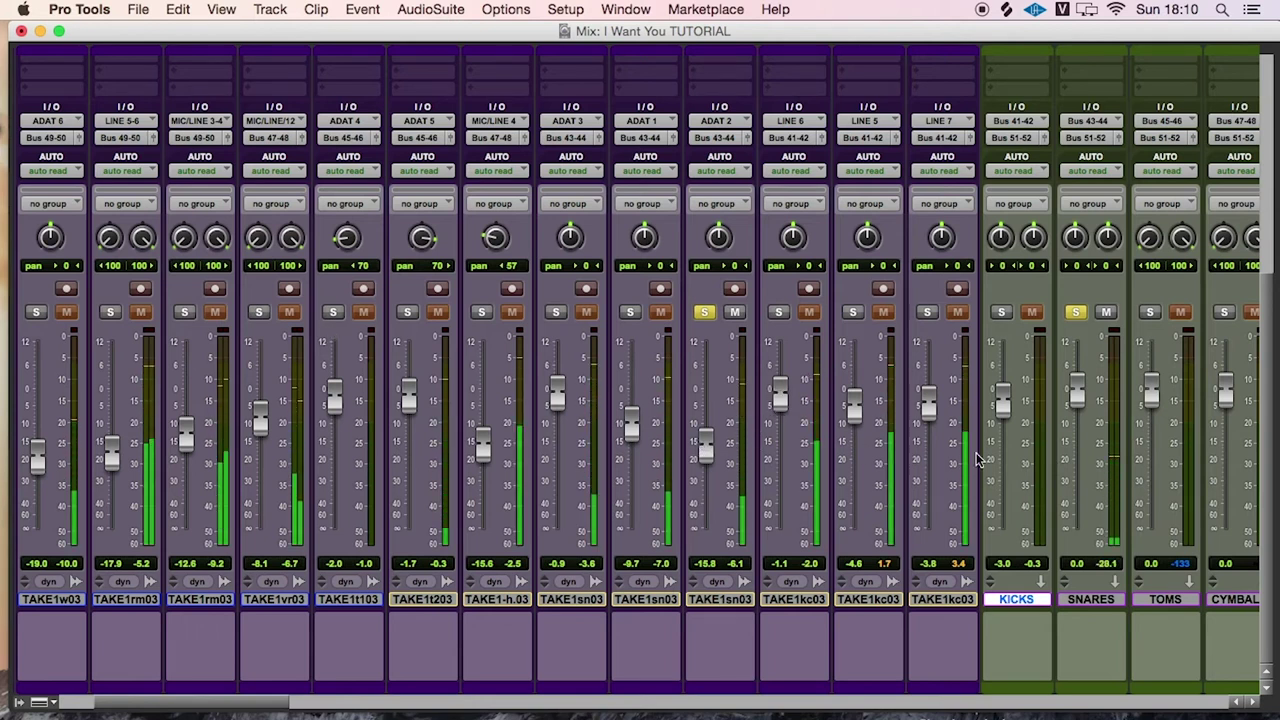
{"action": "left_click_drag", "start_coordinate": [706, 450], "coordinate": [708, 407]}
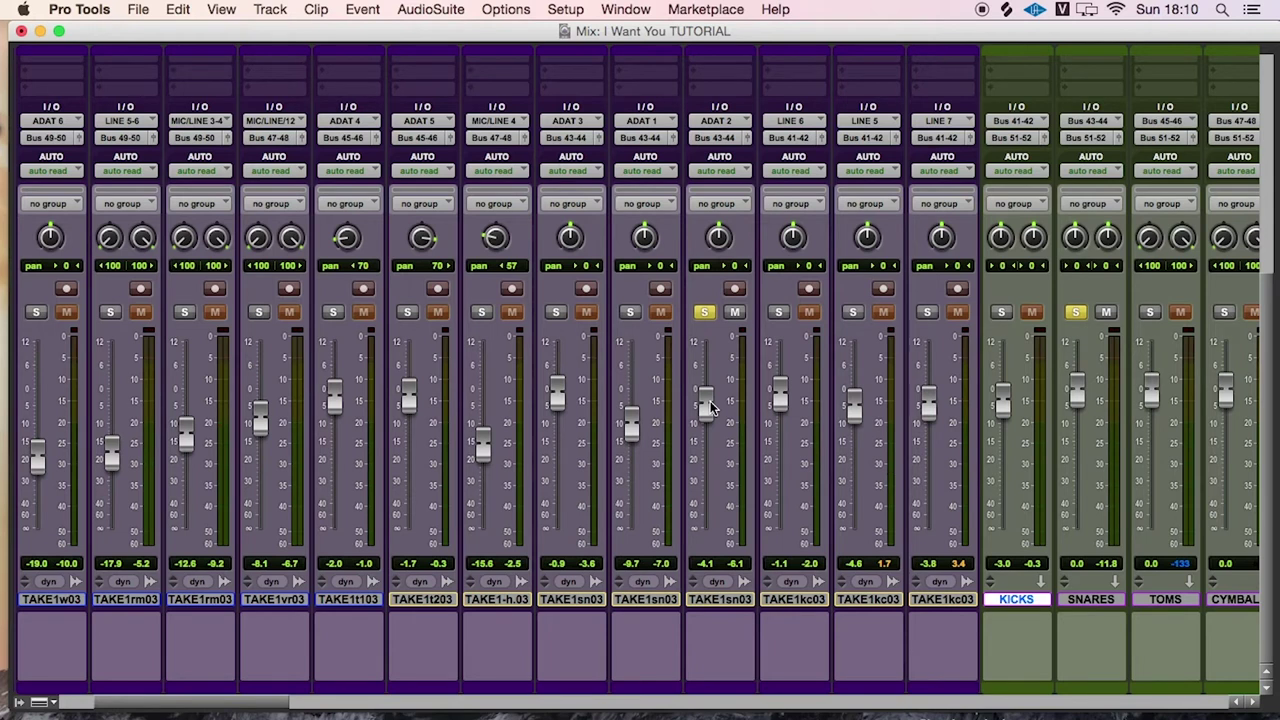
{"action": "left_click_drag", "start_coordinate": [708, 402], "coordinate": [706, 458]}
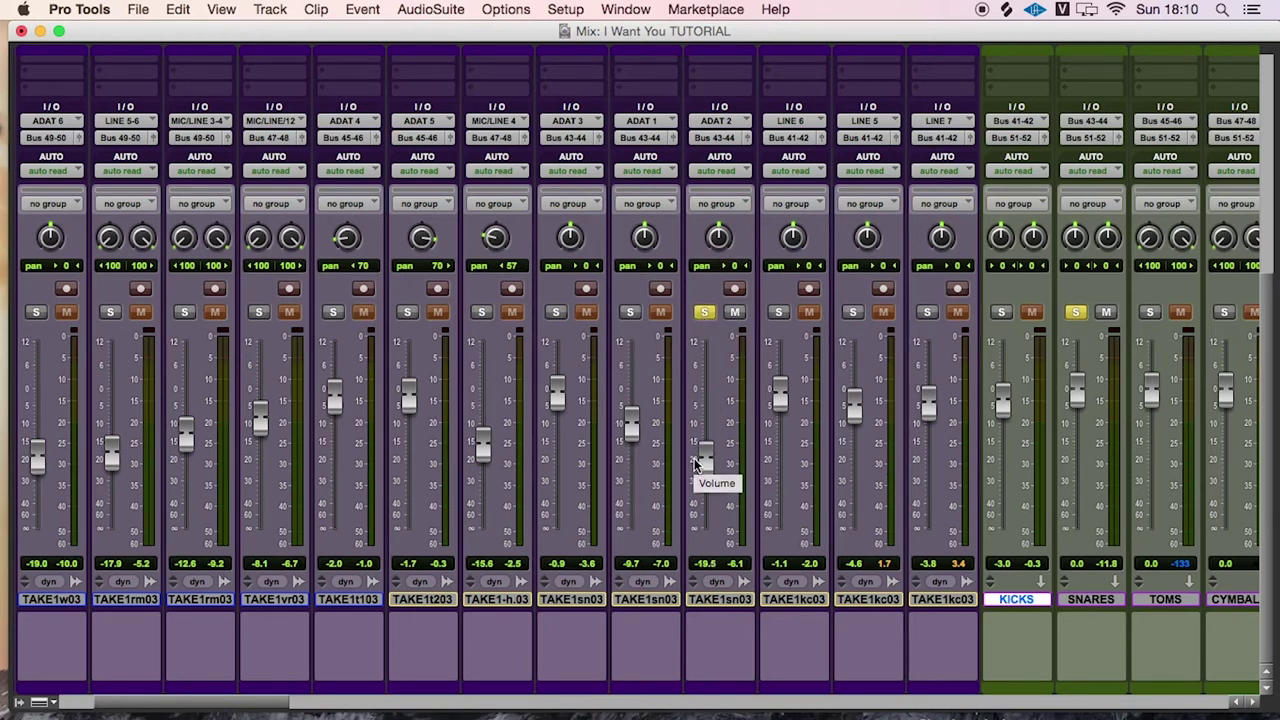
Solo the ADAT 3 snare track in place of ADAT 2 and play it back on its own
{"action": "left_click", "coordinate": [555, 313]}
{"action": "left_click", "coordinate": [705, 313]}
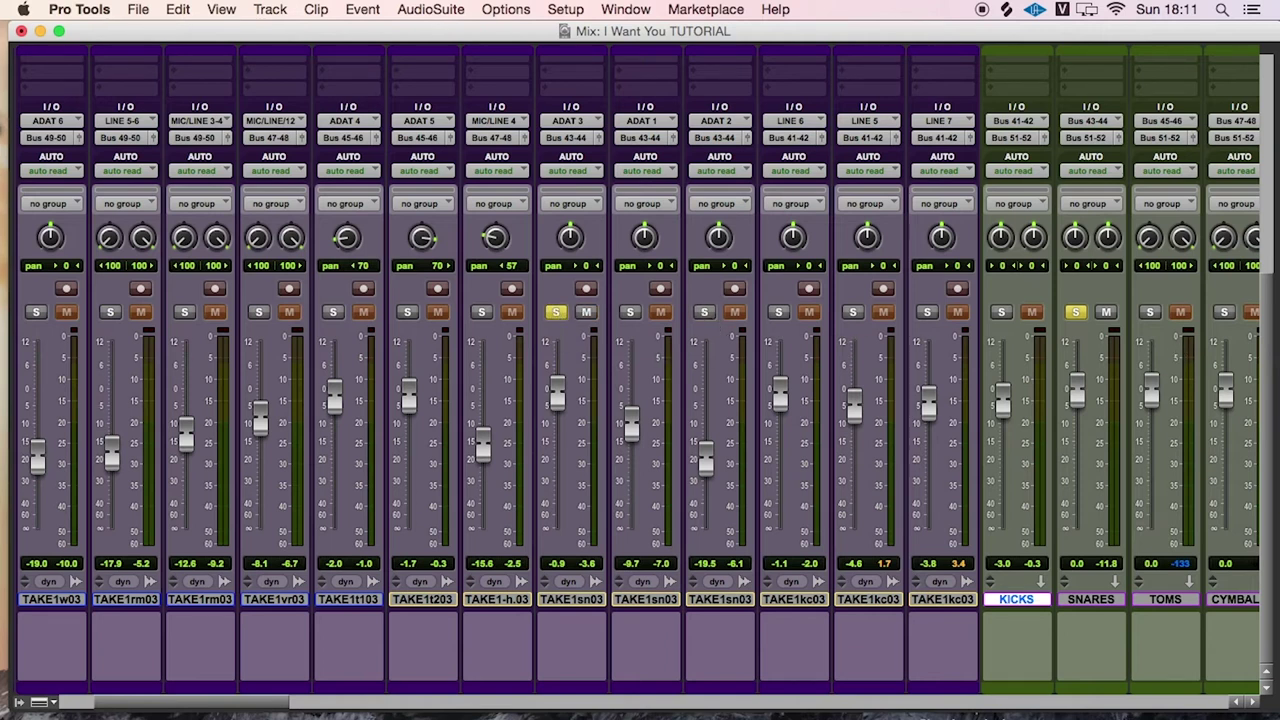
{"action": "key", "text": "space"}
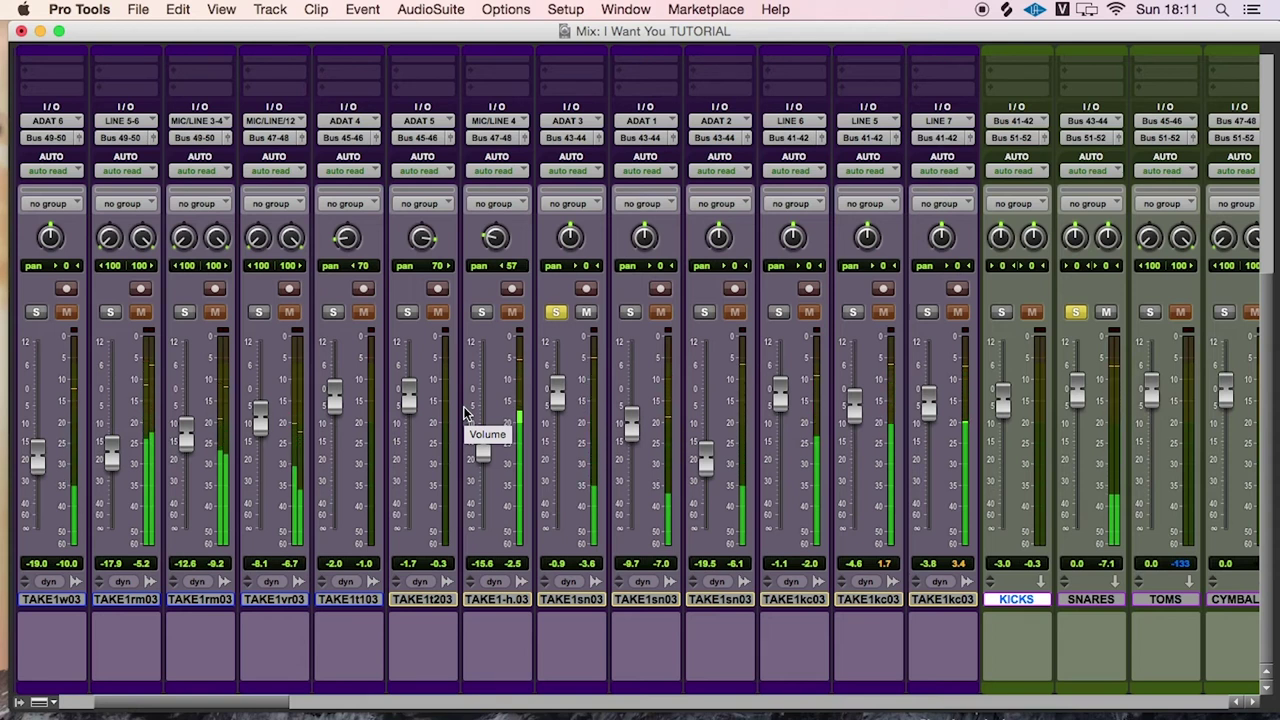
{"action": "key", "text": "space"}
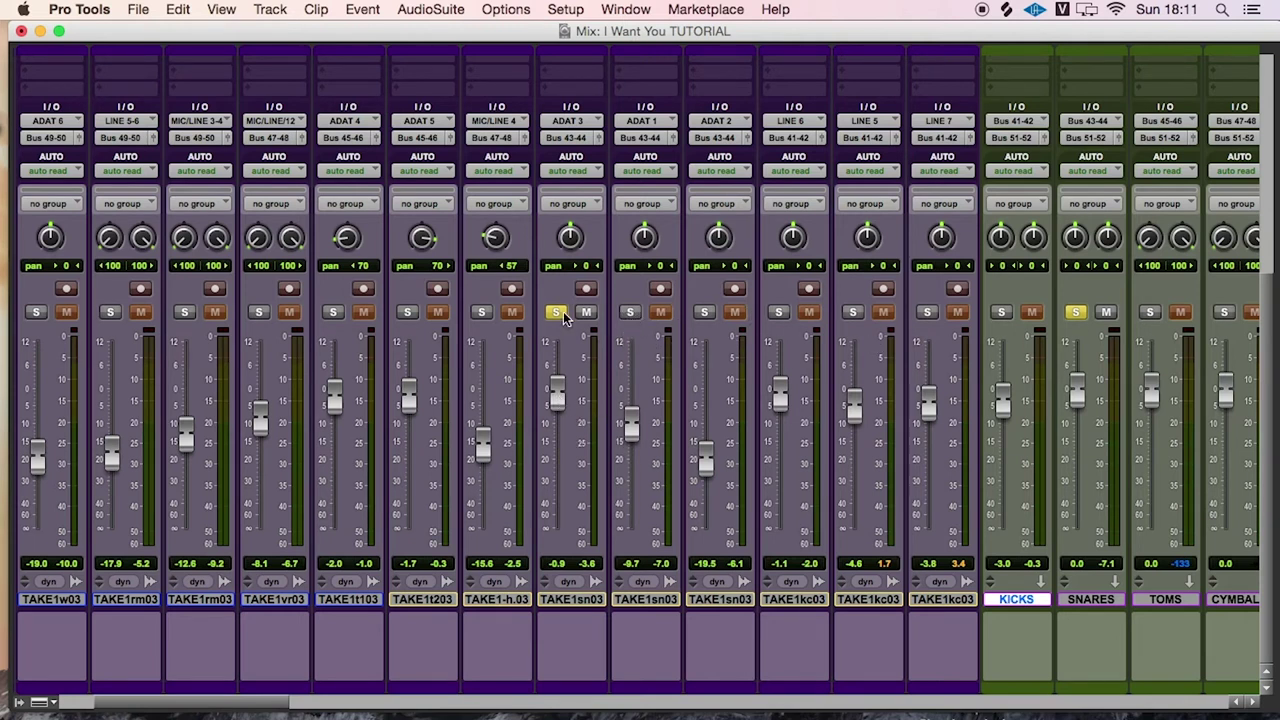
Solo and play the ADAT 1 snare track instead, audition its fader up at -1.7 dB, then lower it to -11.5 dB
{"action": "left_click", "coordinate": [626, 314]}
{"action": "left_click", "coordinate": [556, 312]}
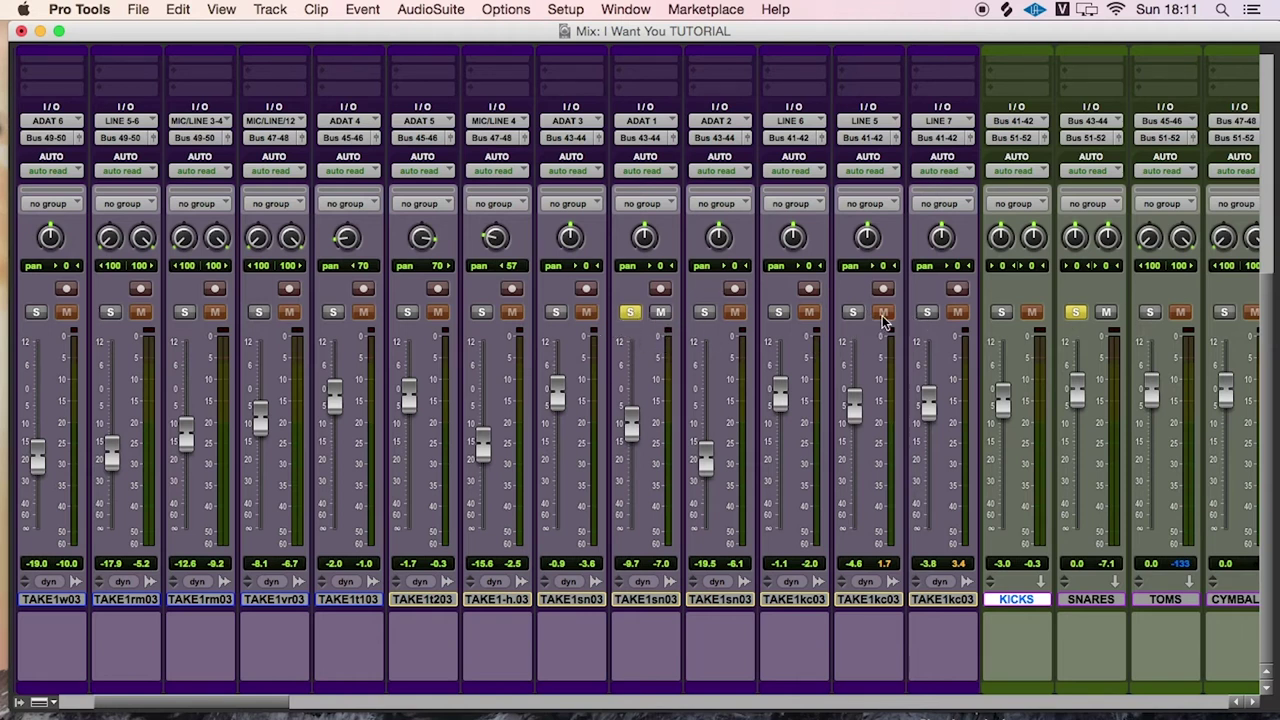
{"action": "key", "text": "space"}
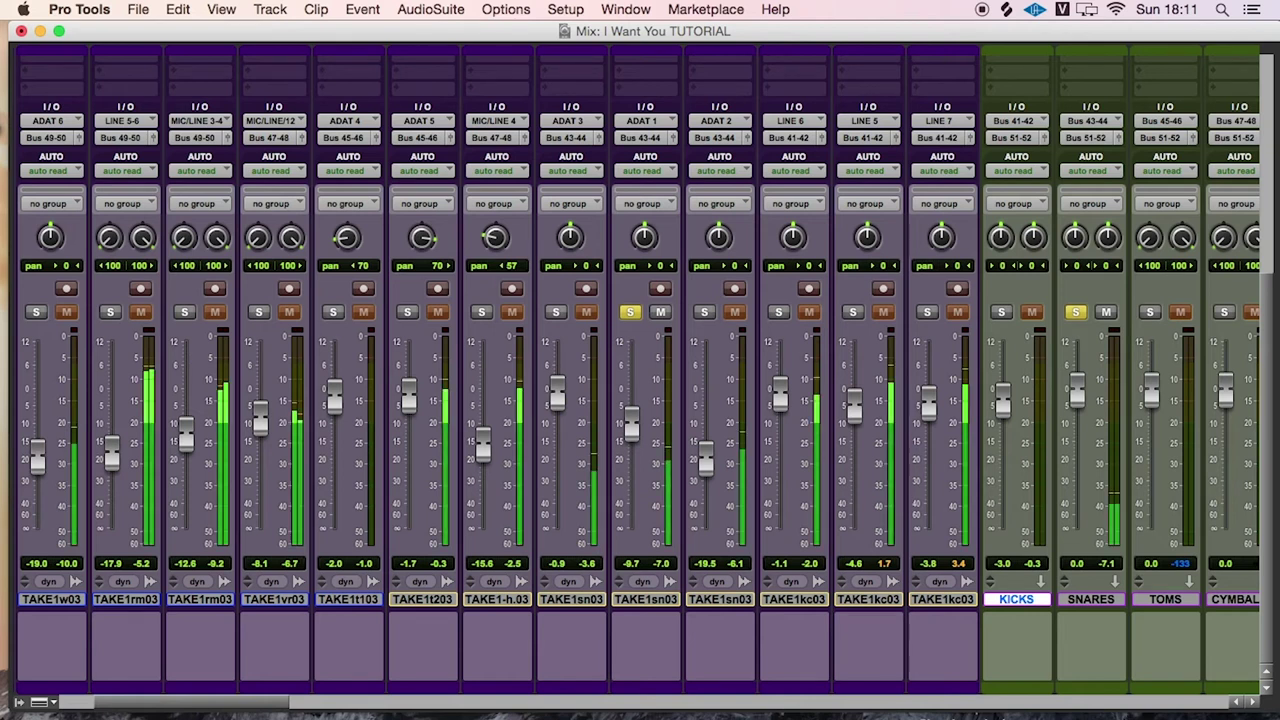
{"action": "left_click_drag", "start_coordinate": [633, 421], "coordinate": [633, 395]}
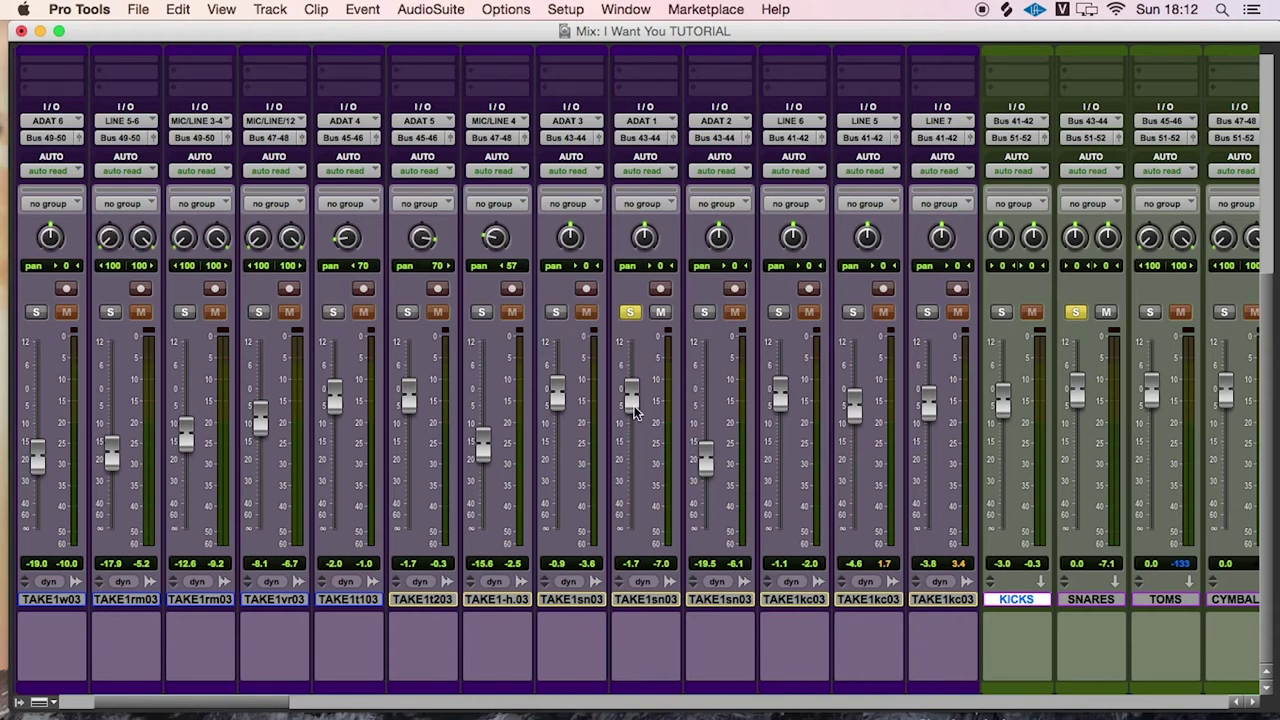
{"action": "left_click_drag", "start_coordinate": [631, 396], "coordinate": [630, 432]}
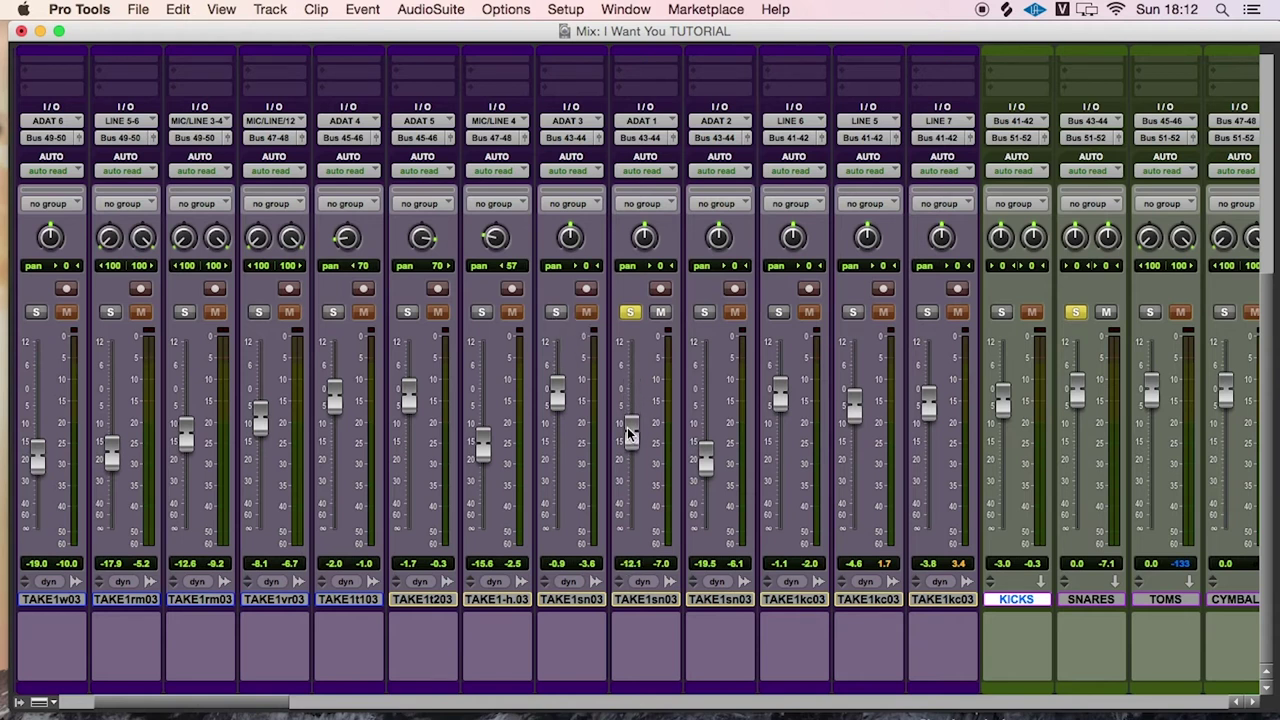
Select the SNARES track and play the ADAT 3 snare soloed without ADAT 1
{"action": "left_click", "coordinate": [556, 312]}
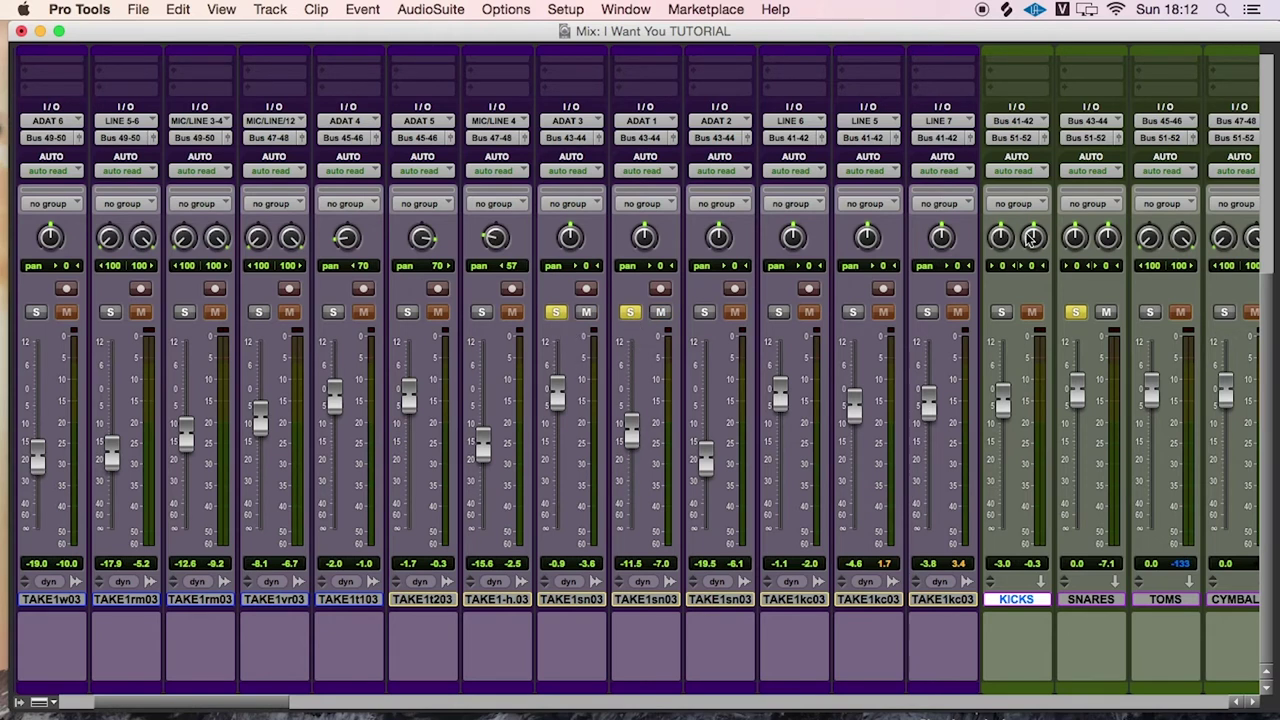
{"action": "left_click", "coordinate": [1088, 600]}
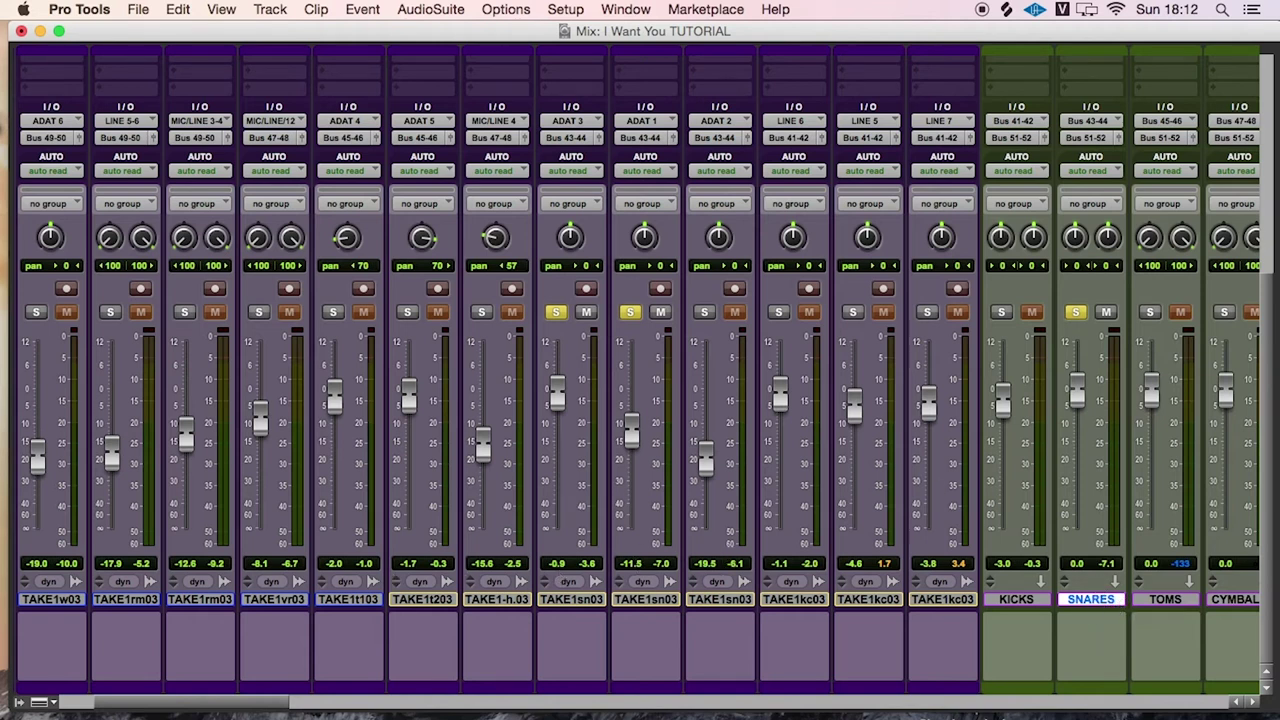
{"action": "left_click", "coordinate": [630, 312]}
{"action": "key", "text": "space"}
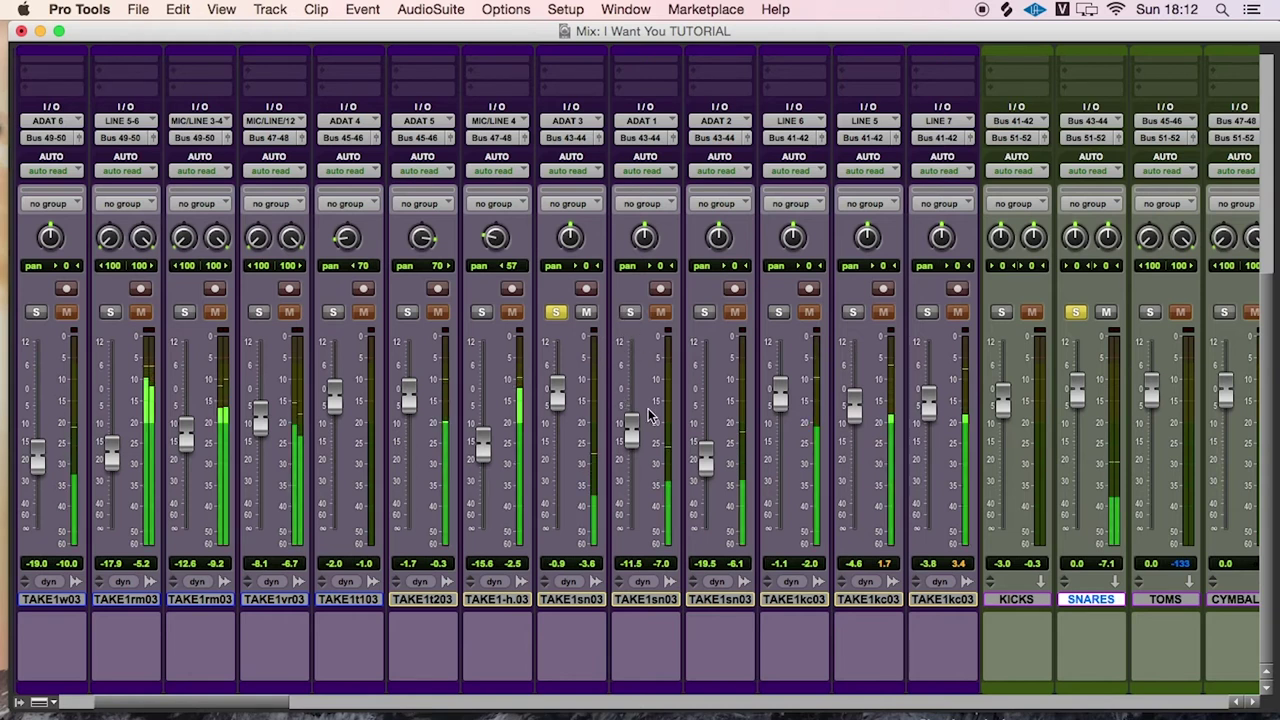
Add the ADAT 1 snare to the solo during playback, ride its fader up and down, and settle it at -13.4 dB
{"action": "left_click", "coordinate": [629, 313]}
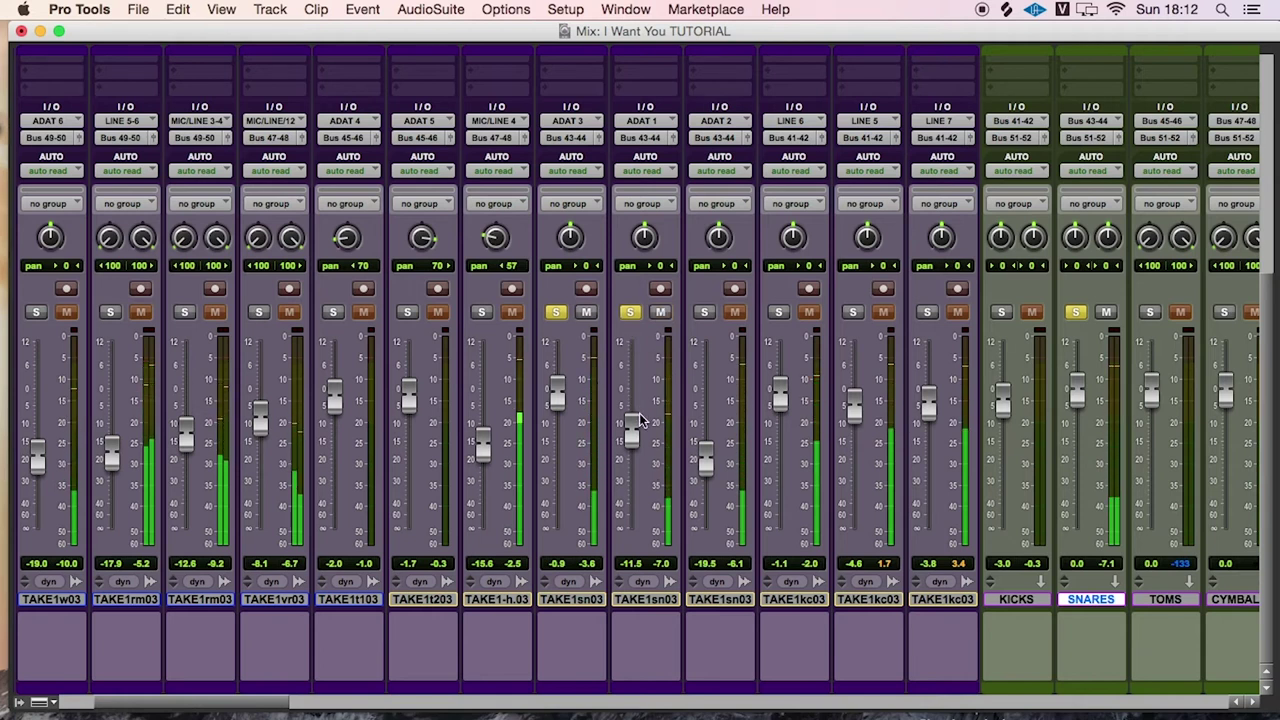
{"action": "left_click_drag", "start_coordinate": [630, 430], "coordinate": [631, 403]}
{"action": "left_click_drag", "start_coordinate": [629, 505], "coordinate": [617, 430]}
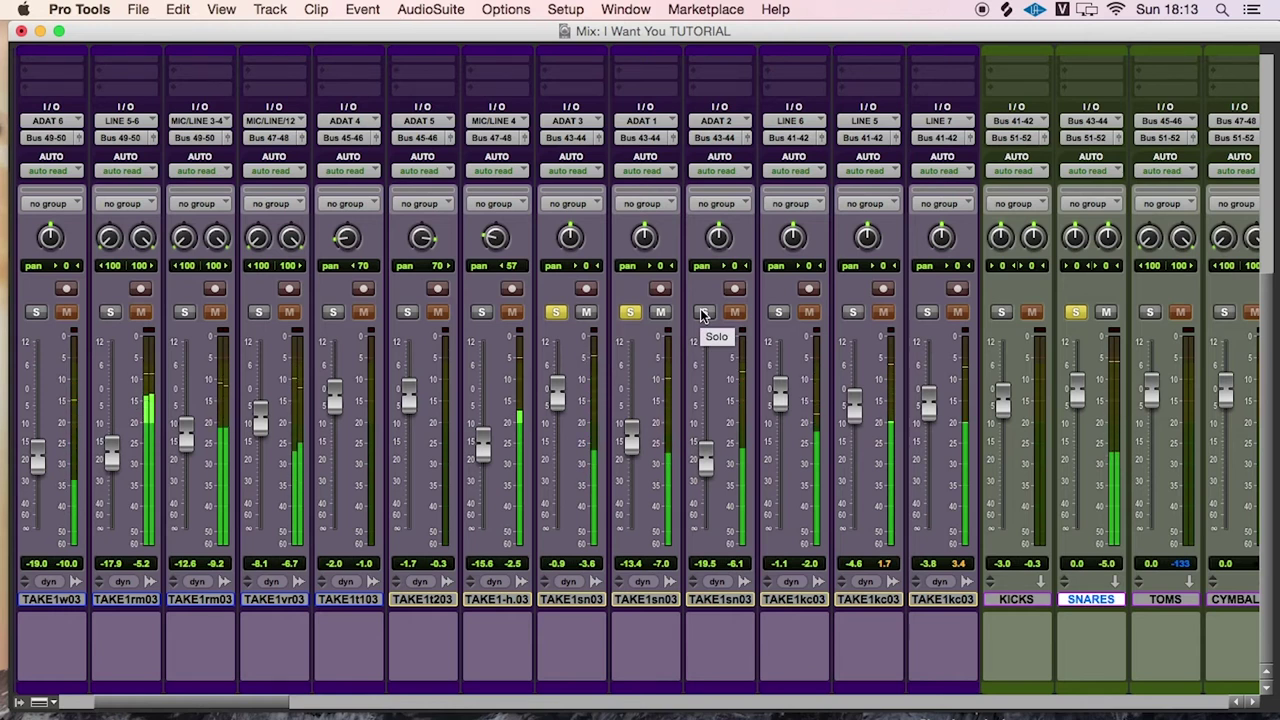
Add the ADAT 2 snare to the solo, audition its fader up at -6.2 dB, then return it to -19.5 dB
{"action": "left_click", "coordinate": [703, 314]}
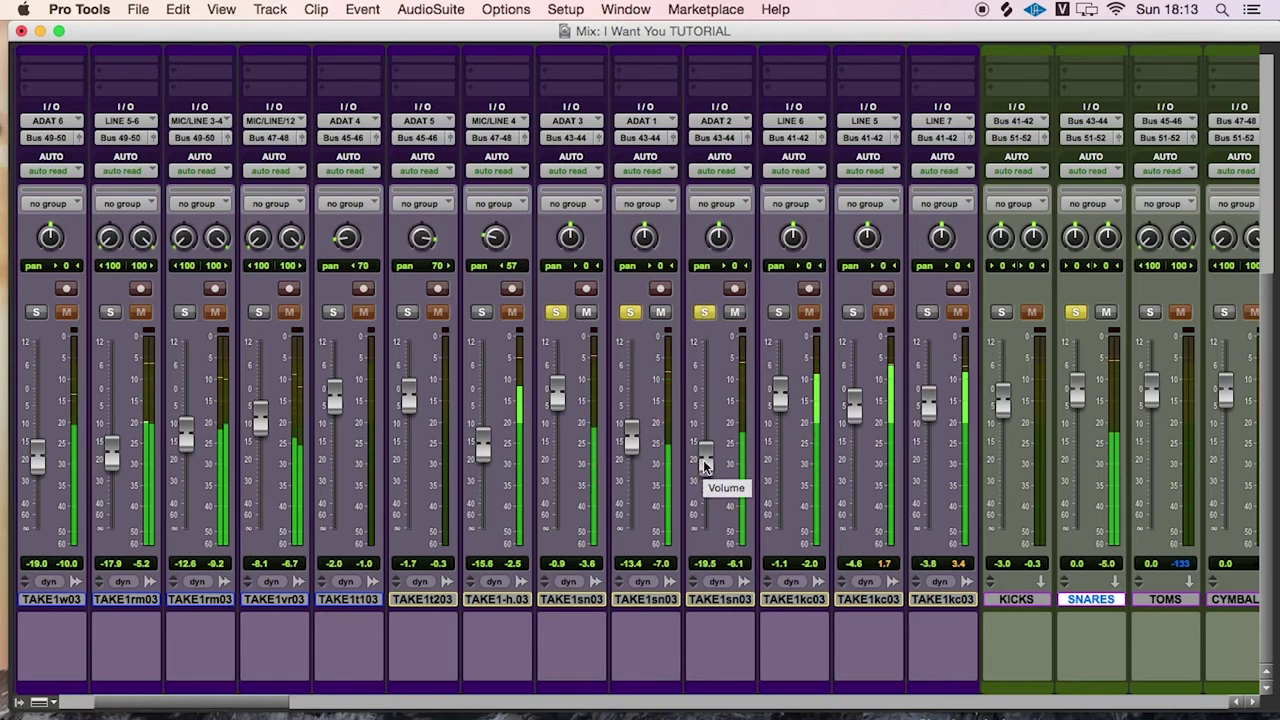
{"action": "left_click_drag", "start_coordinate": [707, 445], "coordinate": [707, 414]}
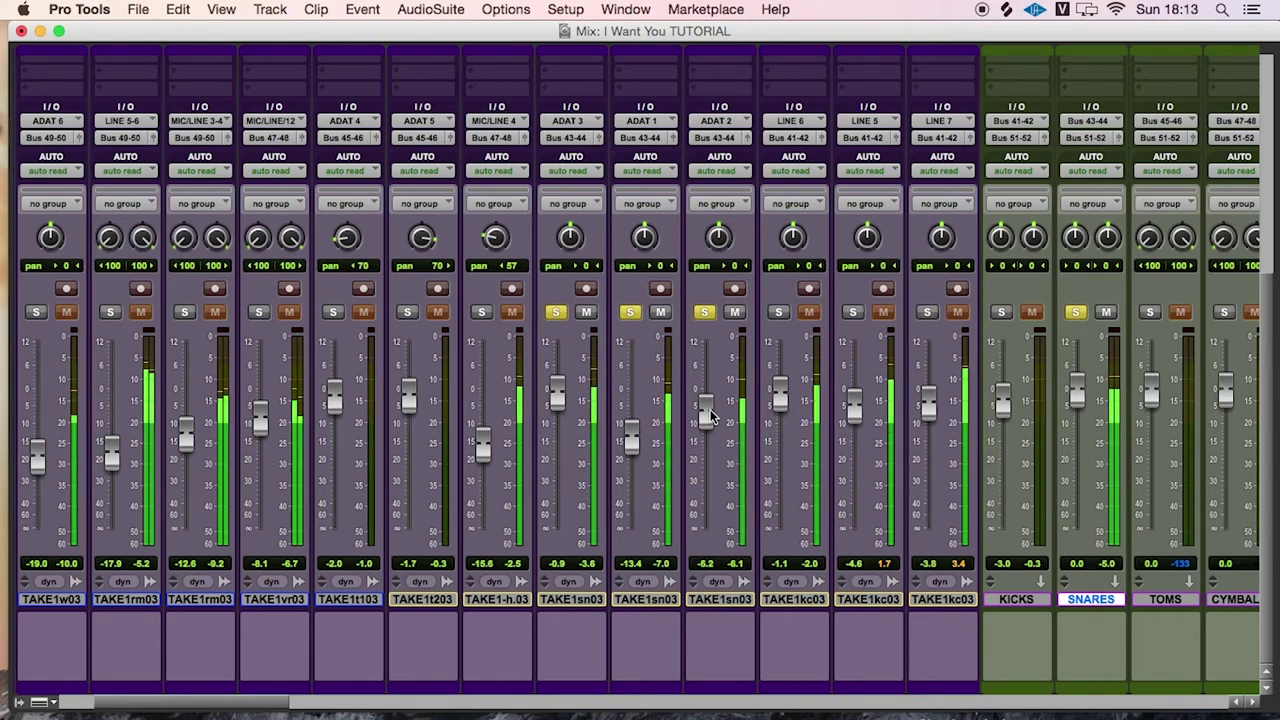
{"action": "left_click_drag", "start_coordinate": [710, 408], "coordinate": [712, 459]}
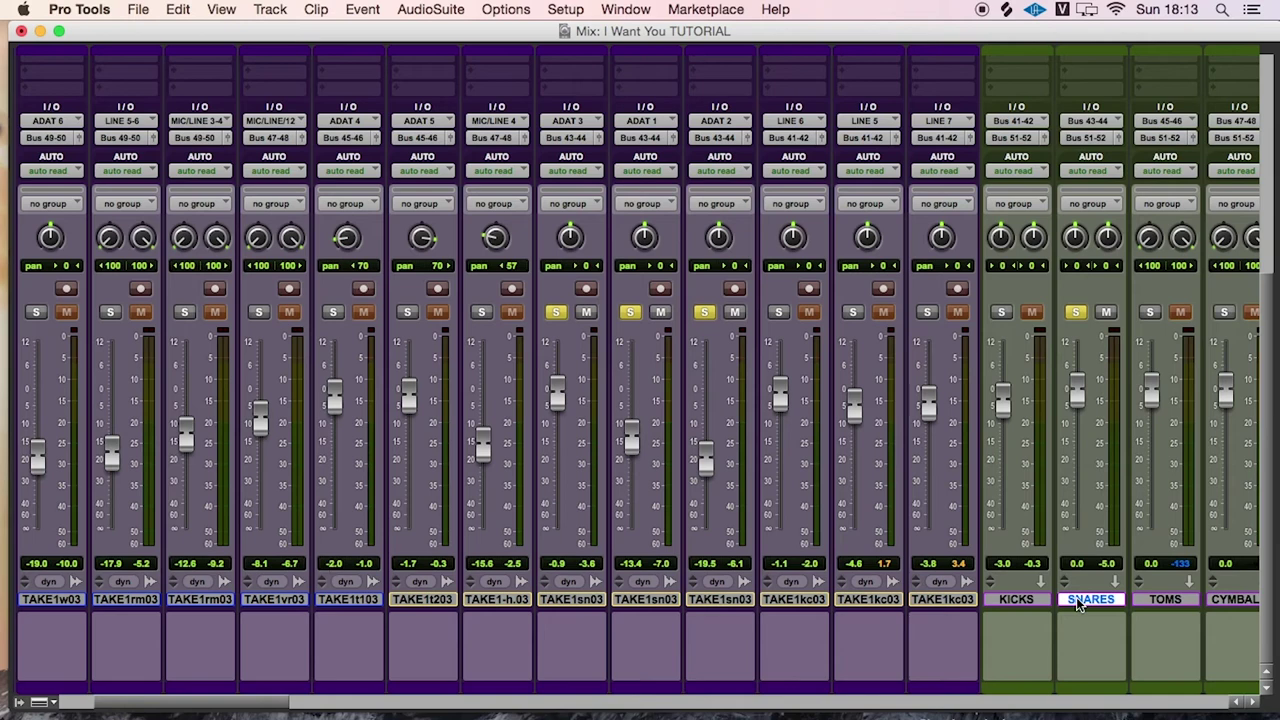
Activate the EQ3 7-Band on the SNARES bus, compare the playback with it bypassed and engaged, leave it engaged and close it
{"action": "scroll", "coordinate": [1273, 615], "scroll_direction": "up", "scroll_amount": 10}
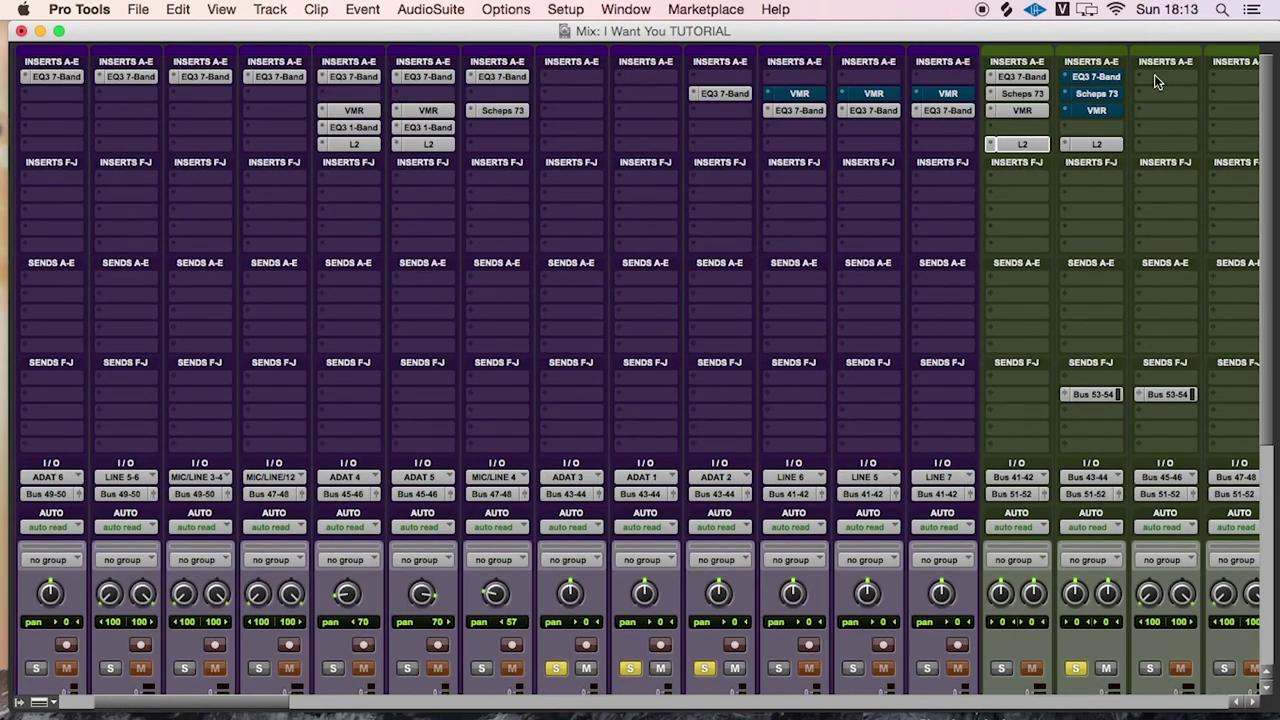
{"action": "left_click", "coordinate": [1093, 78]}
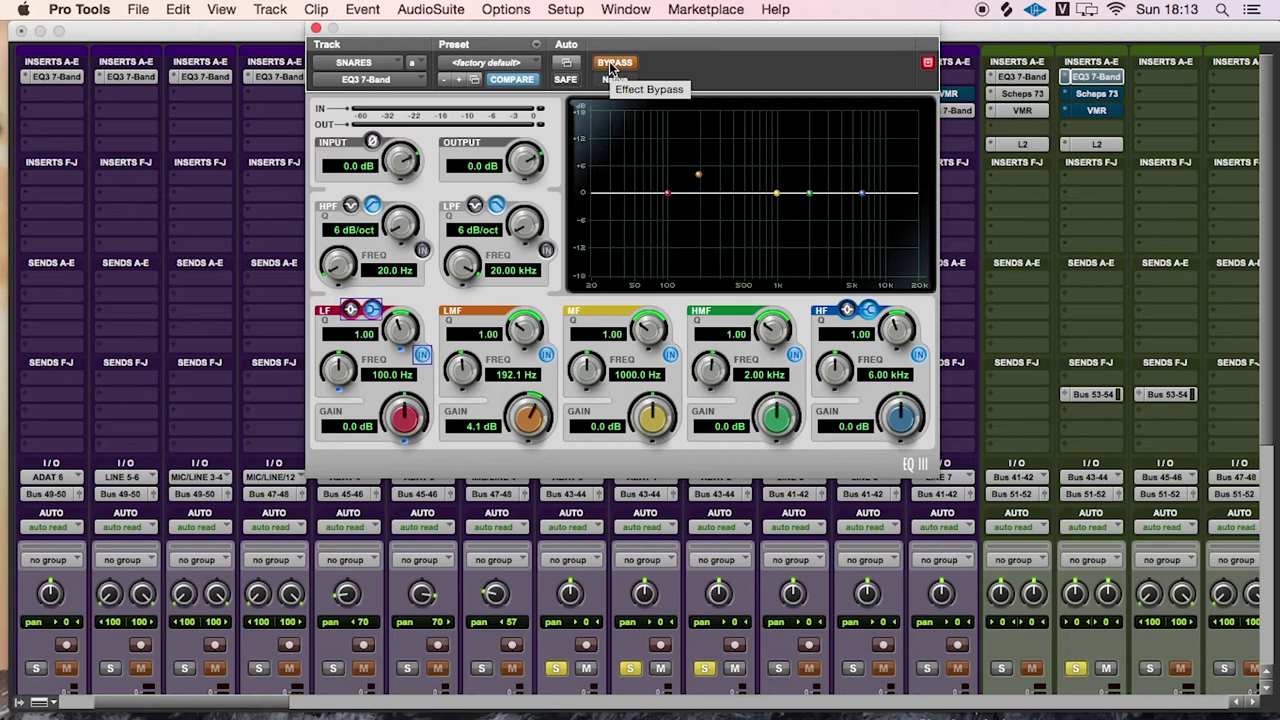
{"action": "left_click", "coordinate": [611, 63]}
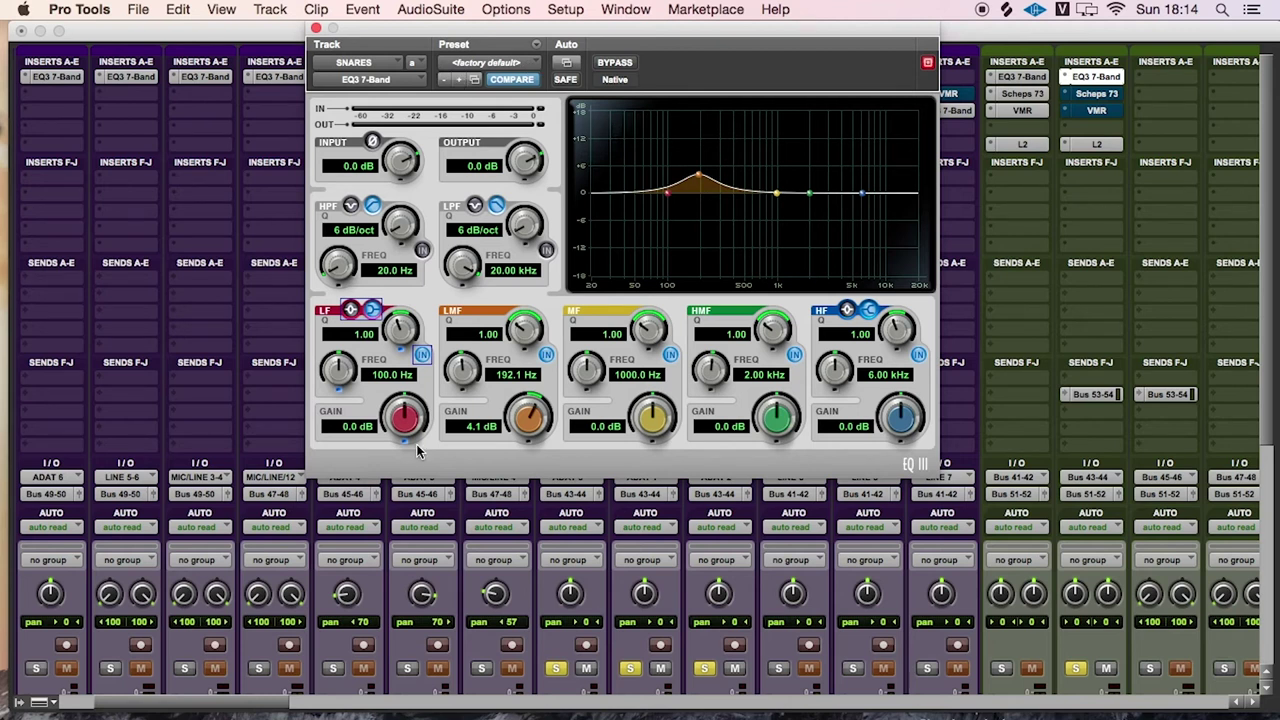
{"action": "left_click", "coordinate": [615, 64]}
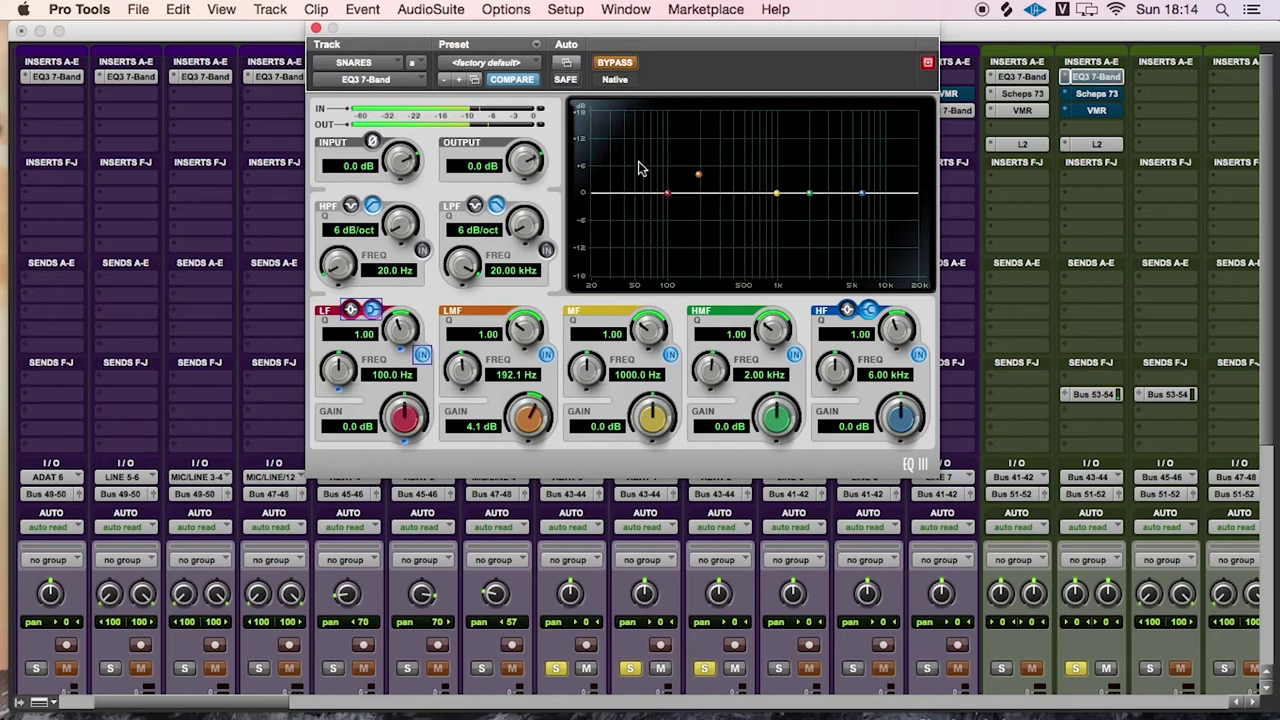
{"action": "left_click", "coordinate": [621, 64]}
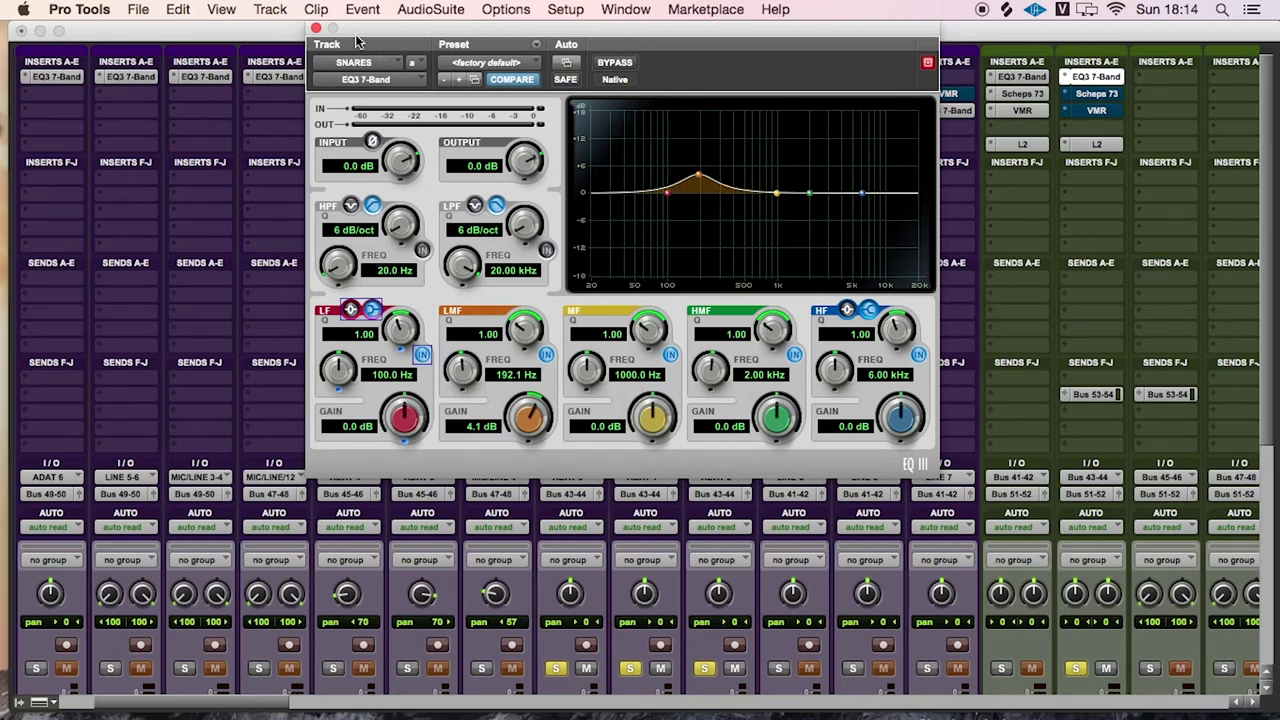
{"action": "left_click", "coordinate": [315, 28]}
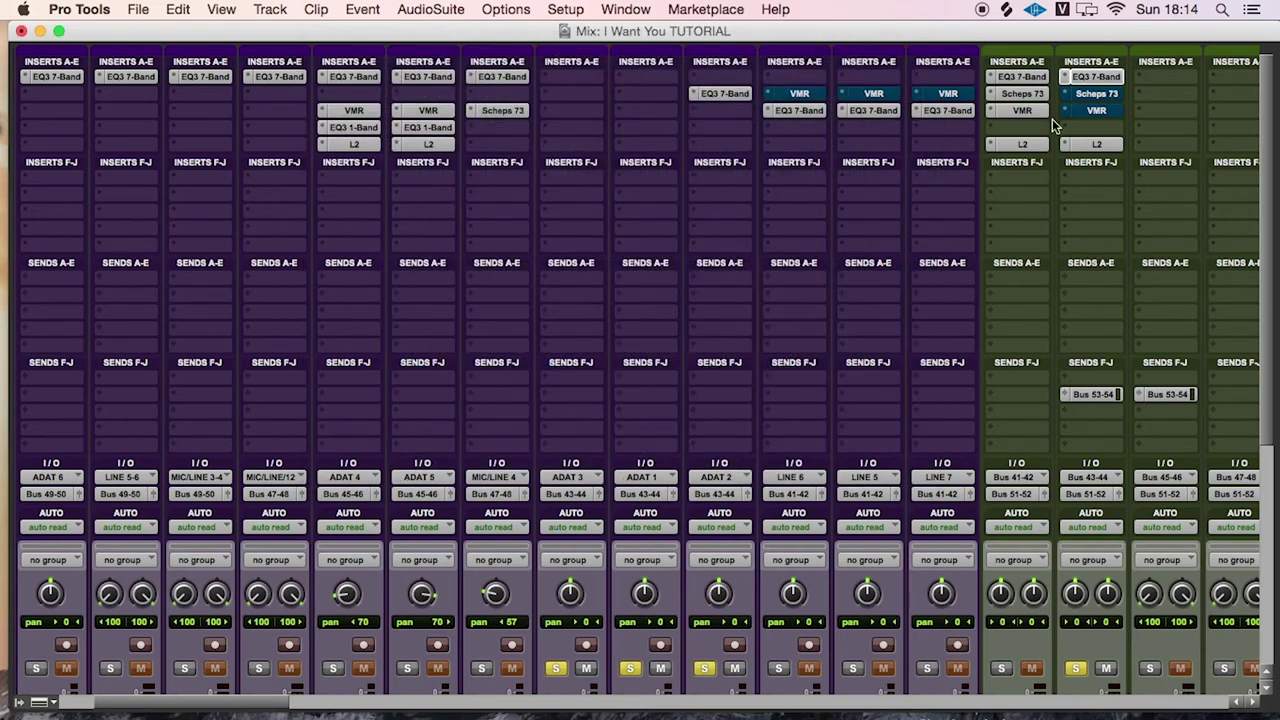
Activate the Scheps 73 on the SNARES bus, compare the playback with it bypassed and engaged, leave it engaged and close it
{"action": "left_click", "coordinate": [1098, 94]}
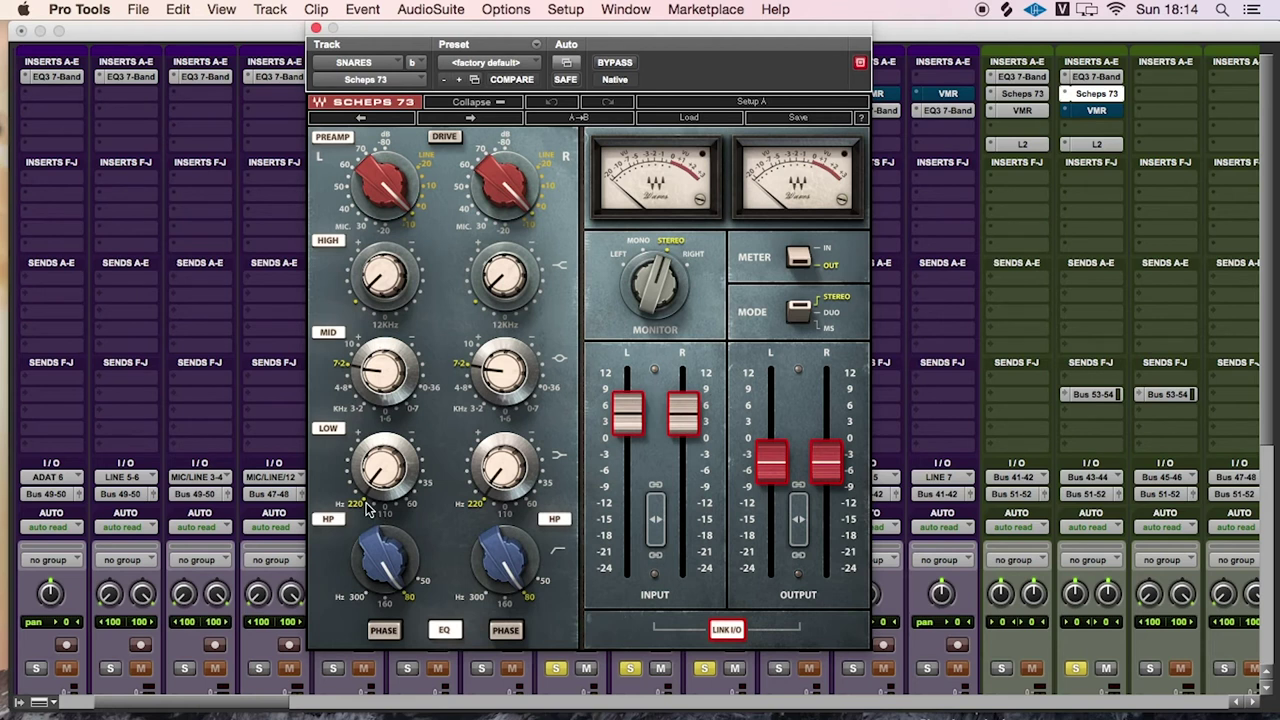
{"action": "mouse_move", "coordinate": [372, 514]}
{"action": "mouse_move", "coordinate": [380, 487]}
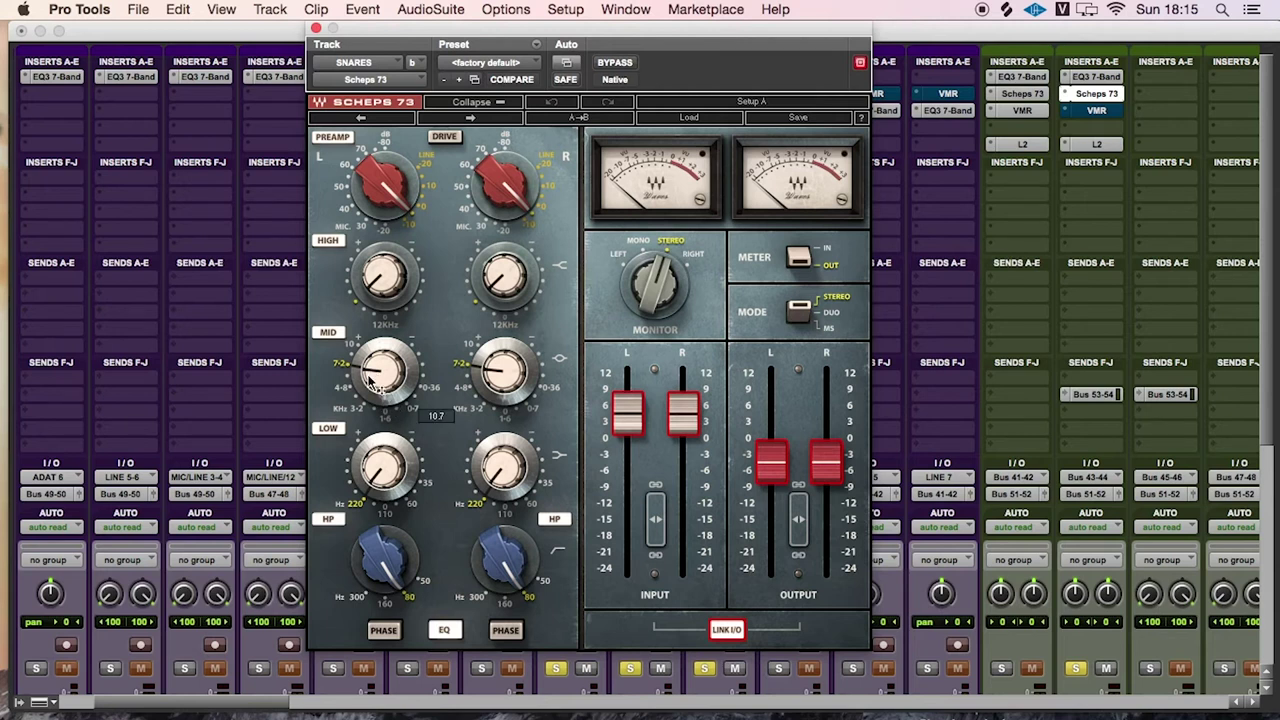
{"action": "mouse_move", "coordinate": [369, 380]}
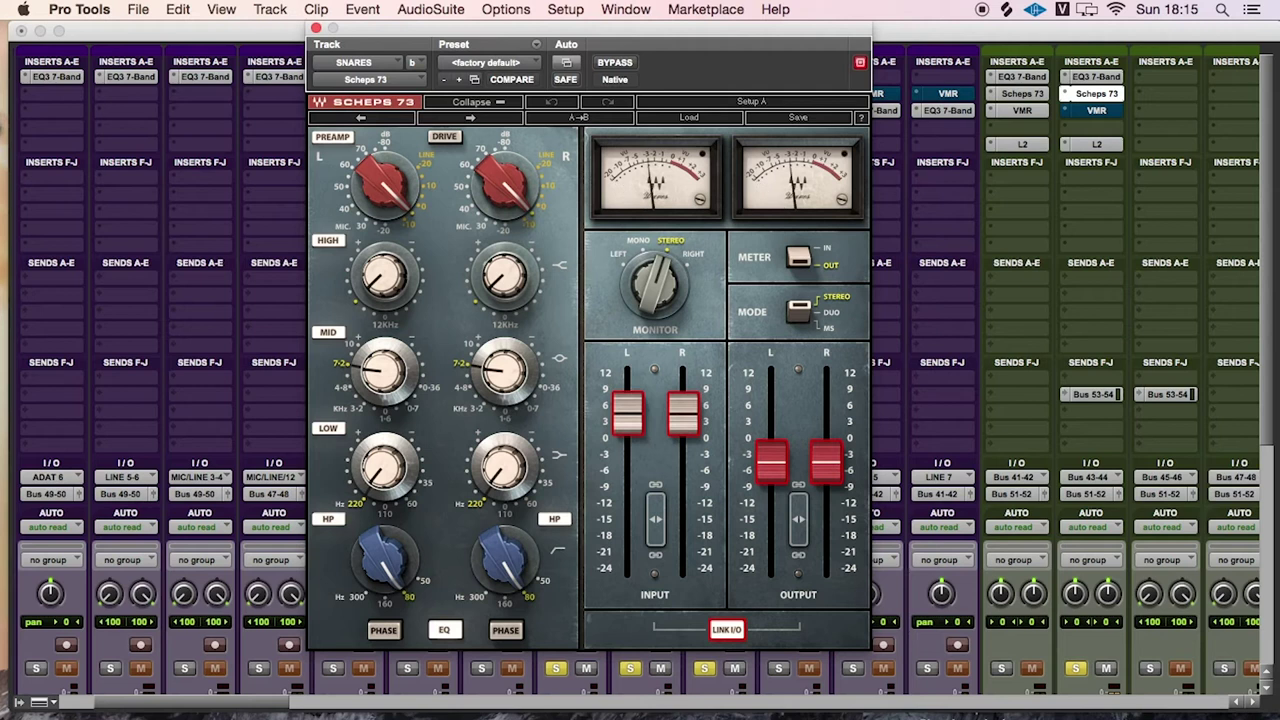
{"action": "left_click", "coordinate": [613, 60]}
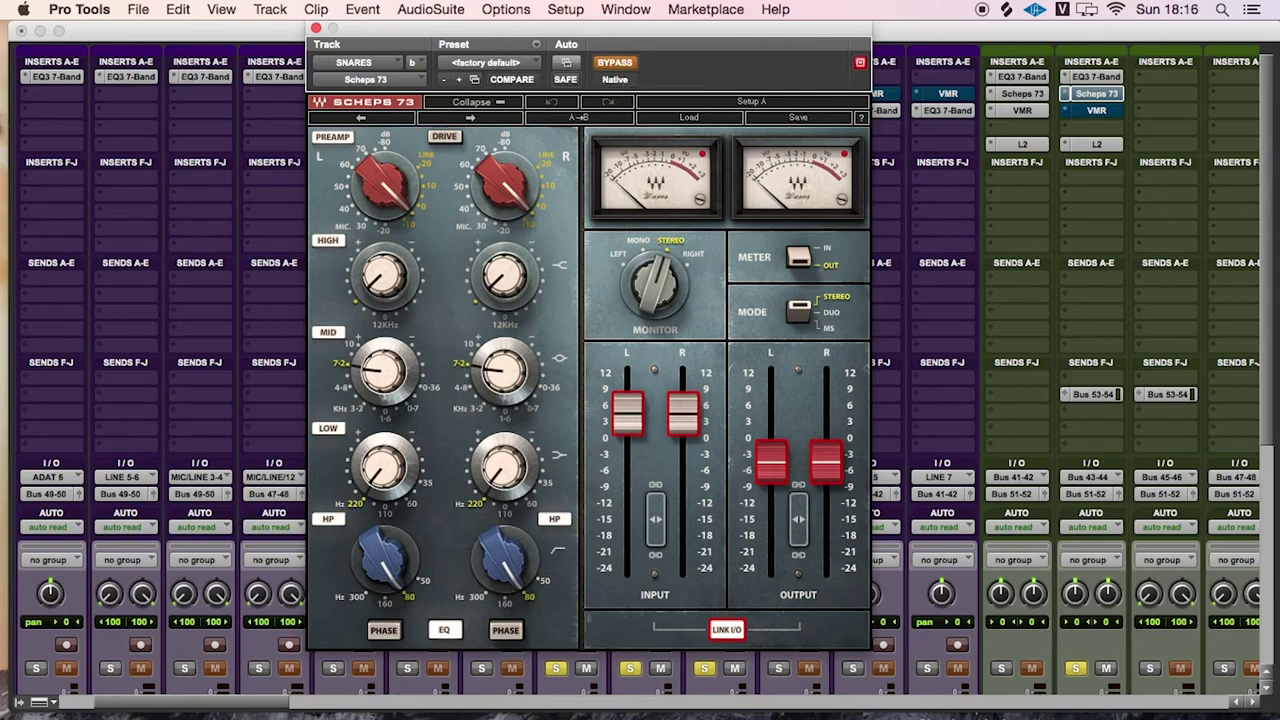
{"action": "left_click", "coordinate": [610, 62]}
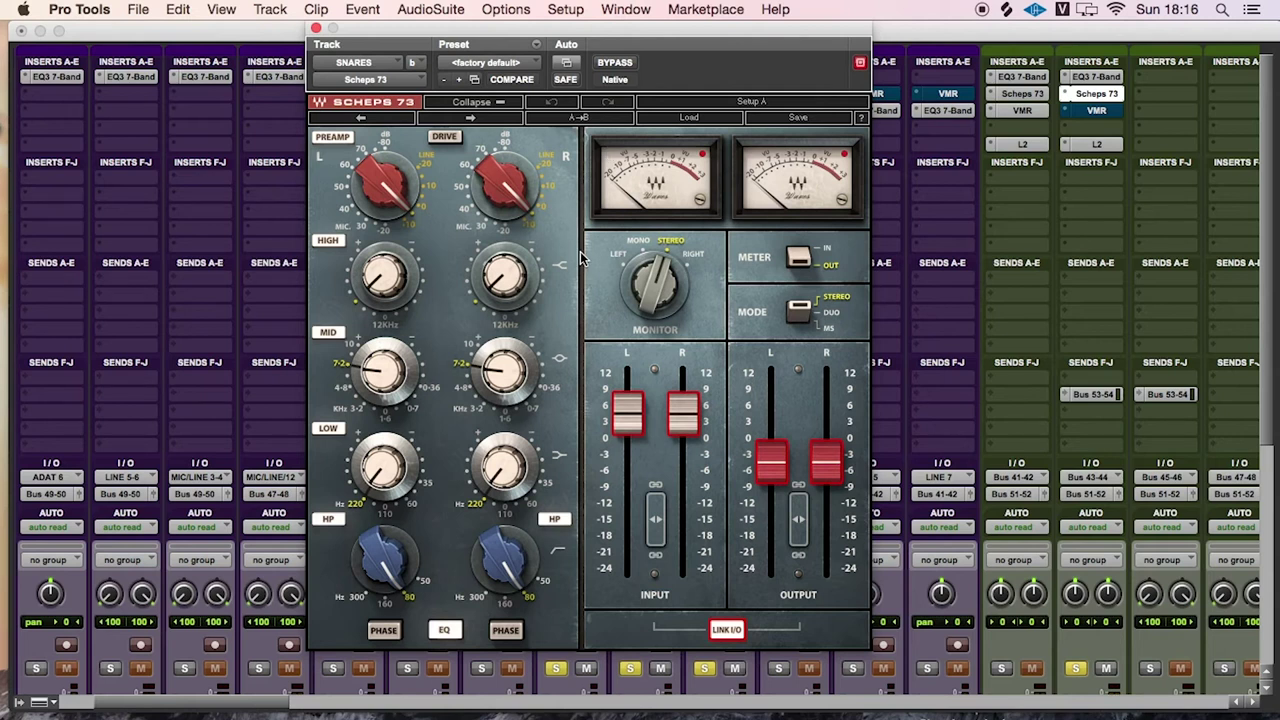
{"action": "mouse_move", "coordinate": [378, 557]}
{"action": "left_click", "coordinate": [316, 30]}
Add the LINE 6, LINE 5 and LINE 7 kick tracks and the KICKS bus to the solo alongside the snares
{"action": "left_click", "coordinate": [779, 668]}
{"action": "left_click", "coordinate": [853, 668]}
{"action": "left_click", "coordinate": [927, 668]}
{"action": "left_click", "coordinate": [1001, 668]}
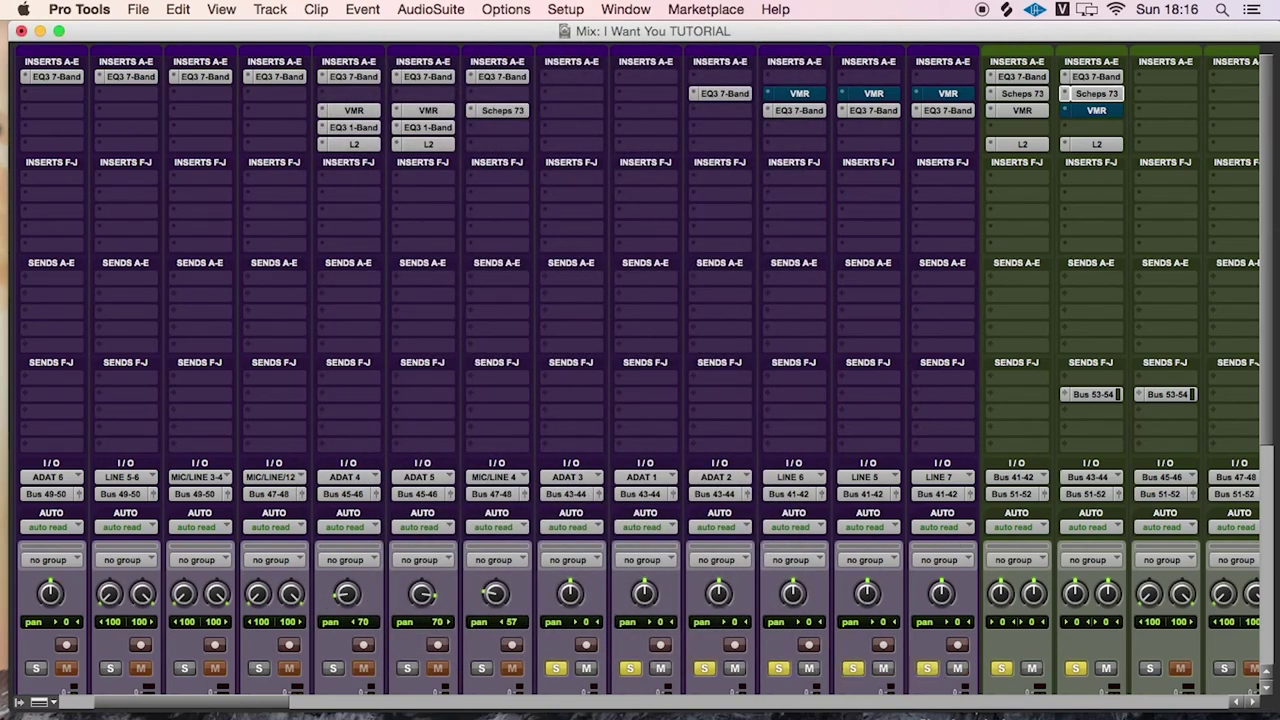
Take the LINE 6, LINE 5 and LINE 7 kick tracks out of the solo and open the SNARES bus's Scheps 73
{"action": "left_click", "coordinate": [779, 668]}
{"action": "left_click", "coordinate": [809, 668]}
{"action": "left_click", "coordinate": [852, 668]}
{"action": "left_click", "coordinate": [883, 668]}
{"action": "left_click", "coordinate": [927, 668]}
{"action": "left_click", "coordinate": [957, 668]}
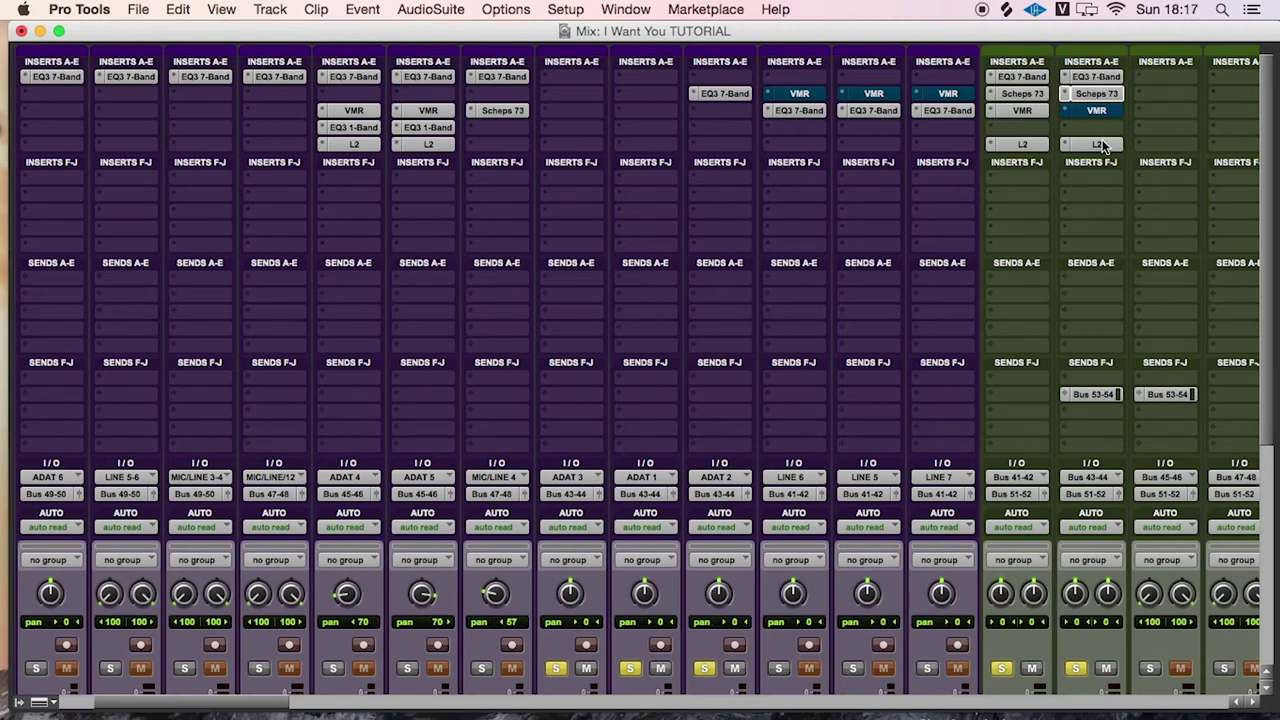
{"action": "left_click", "coordinate": [1096, 92]}
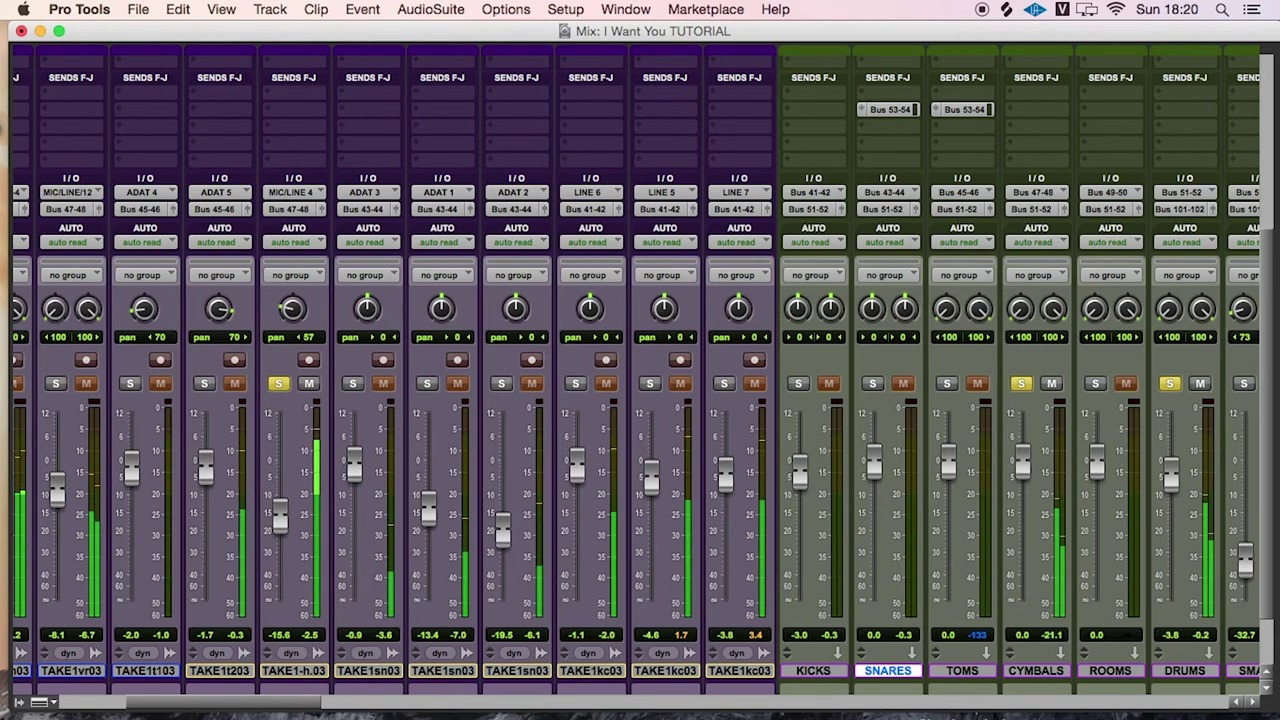
Raise the soloed MIC/LINE 4 hi-hat track's fader to -4.3 dB and bypass its EQ3 7-Band and Scheps 73 inserts
{"action": "left_click_drag", "start_coordinate": [280, 518], "coordinate": [282, 478]}
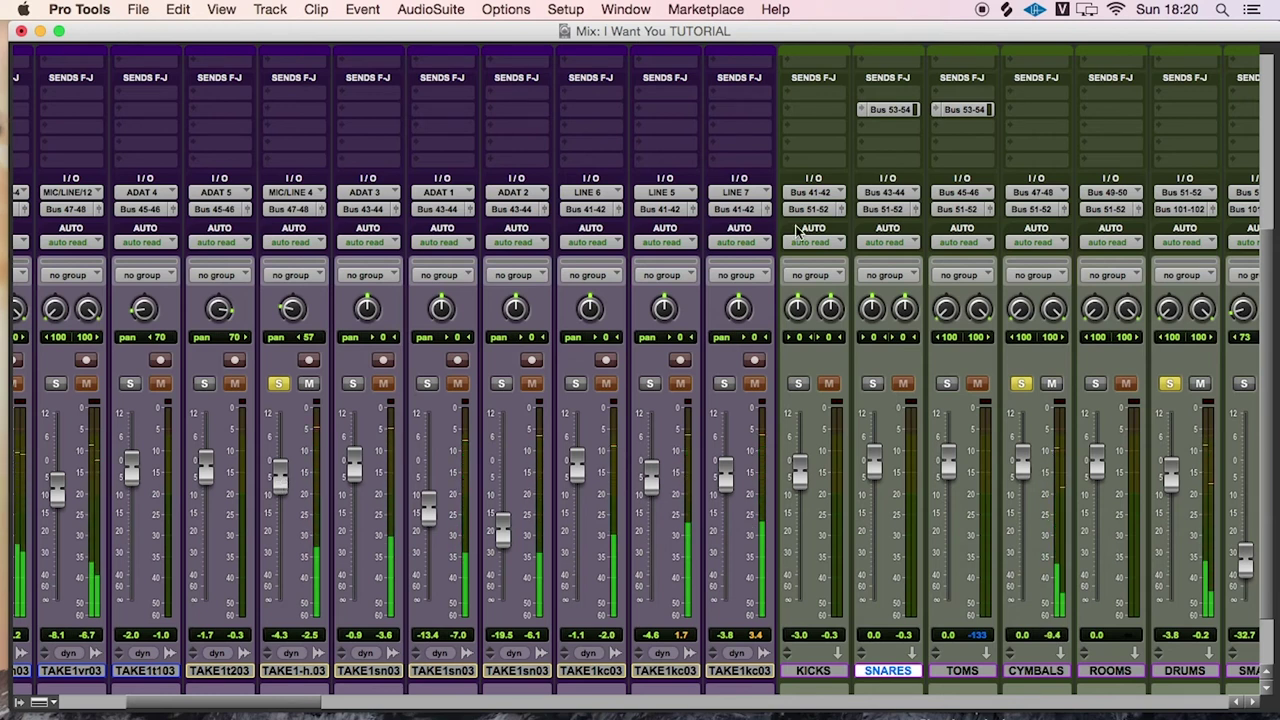
{"action": "scroll", "coordinate": [1264, 373], "scroll_direction": "up", "scroll_amount": 5}
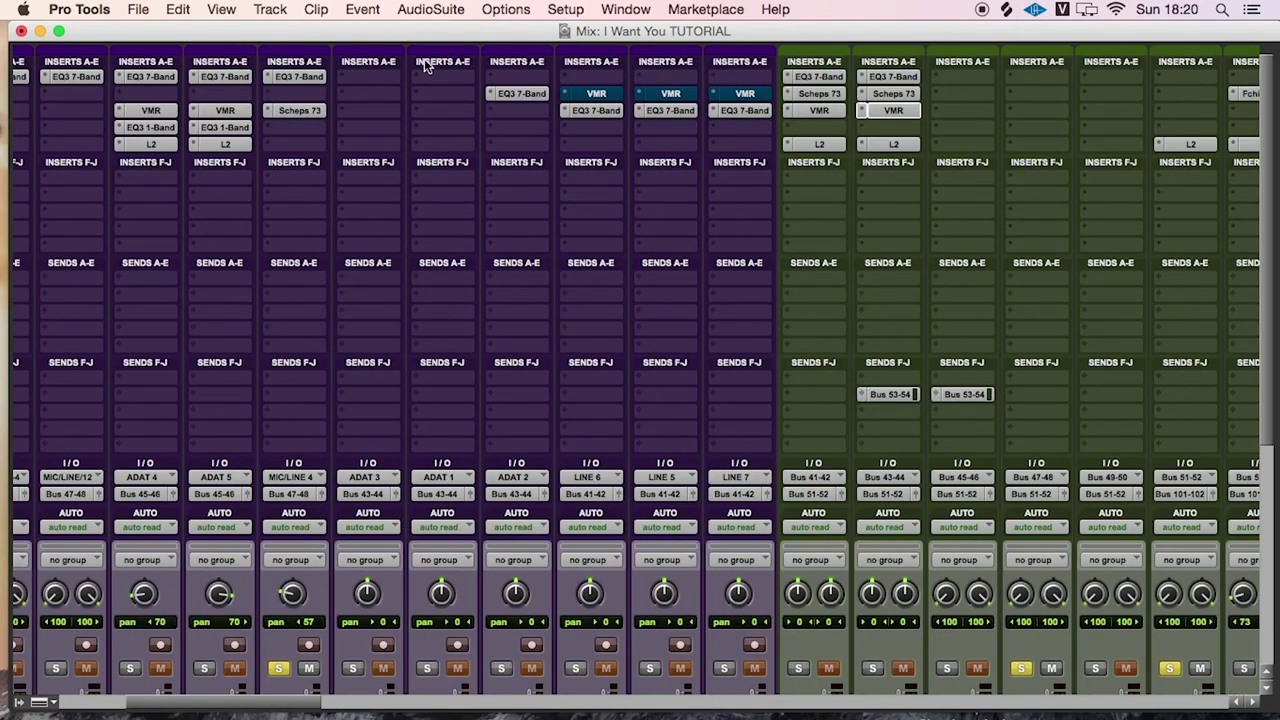
{"action": "left_click", "coordinate": [300, 79]}
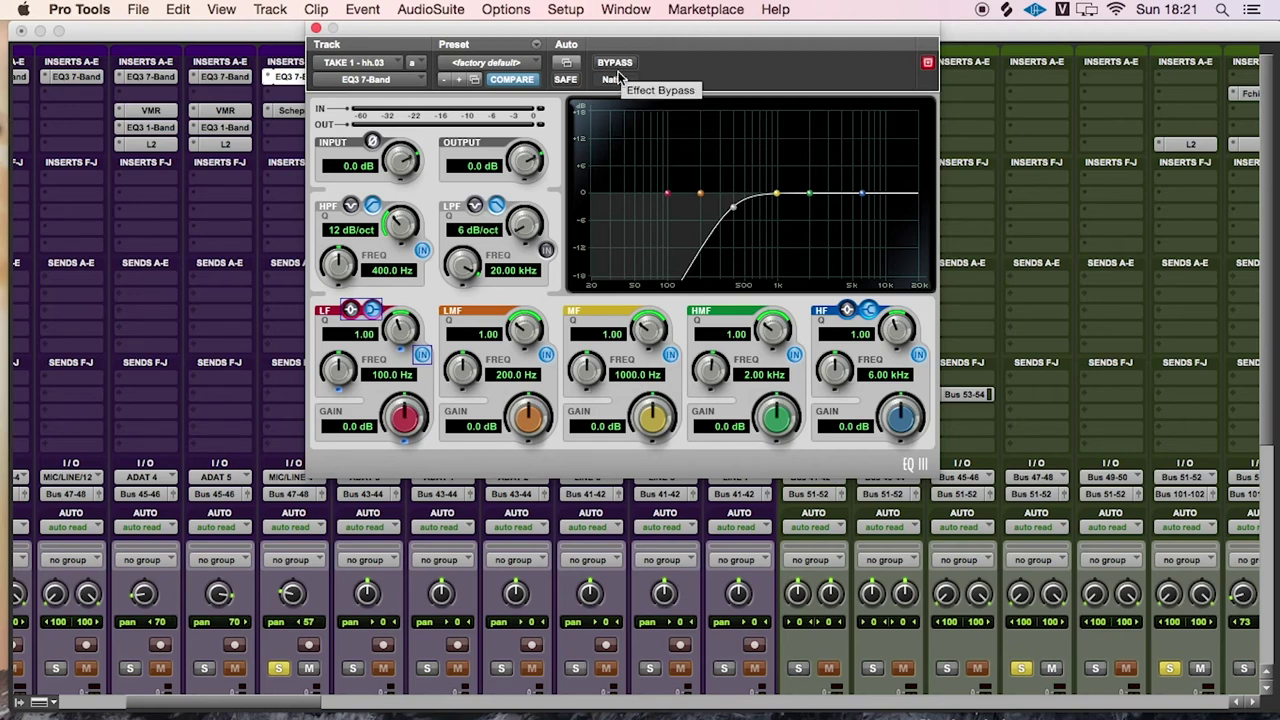
{"action": "left_click", "coordinate": [316, 29]}
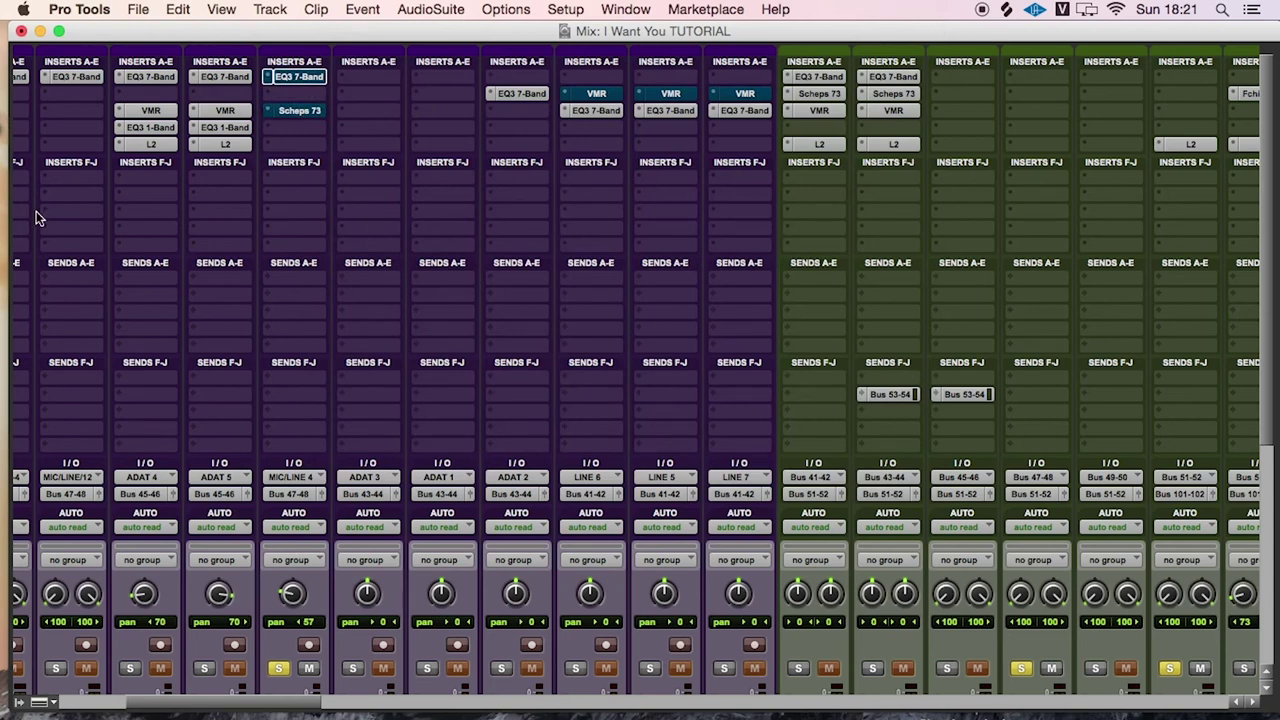
Engage the hi-hat's EQ3 7-Band, sweep its high-pass filter down to 20 Hz during playback, settle it at 355.7 Hz and close it
{"action": "left_click", "coordinate": [298, 77]}
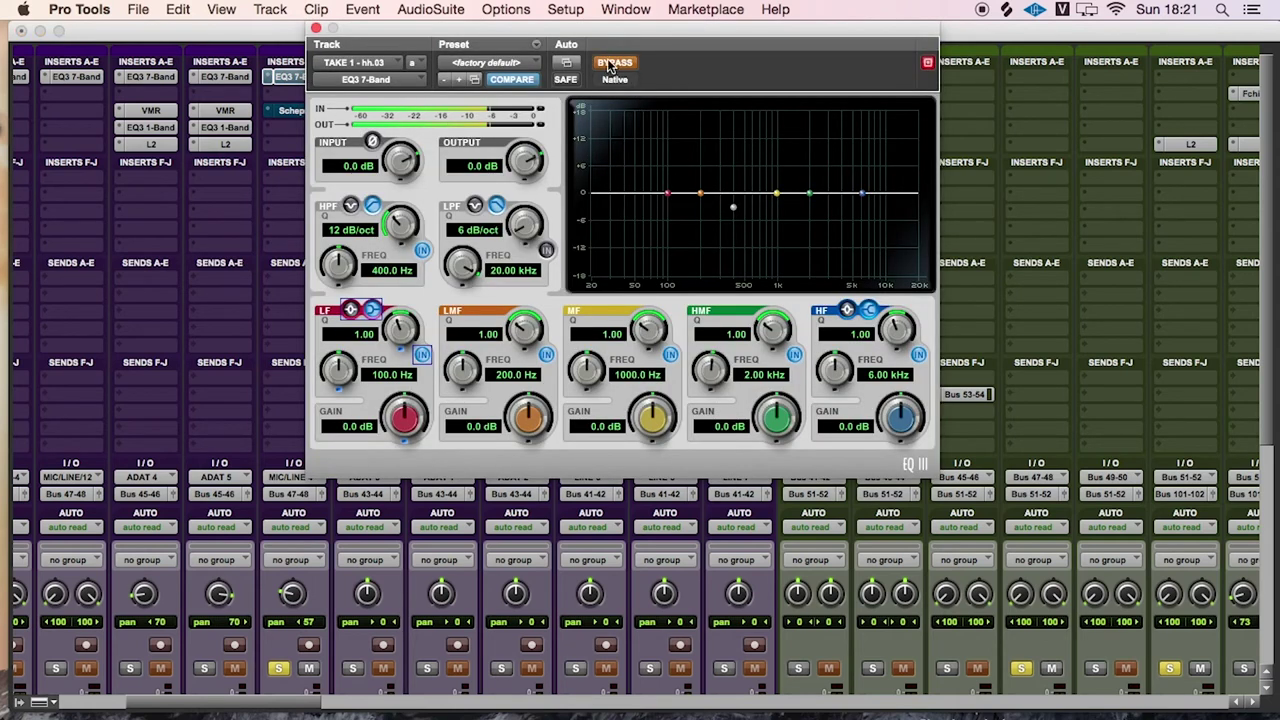
{"action": "key", "text": "ctrl+super+b"}
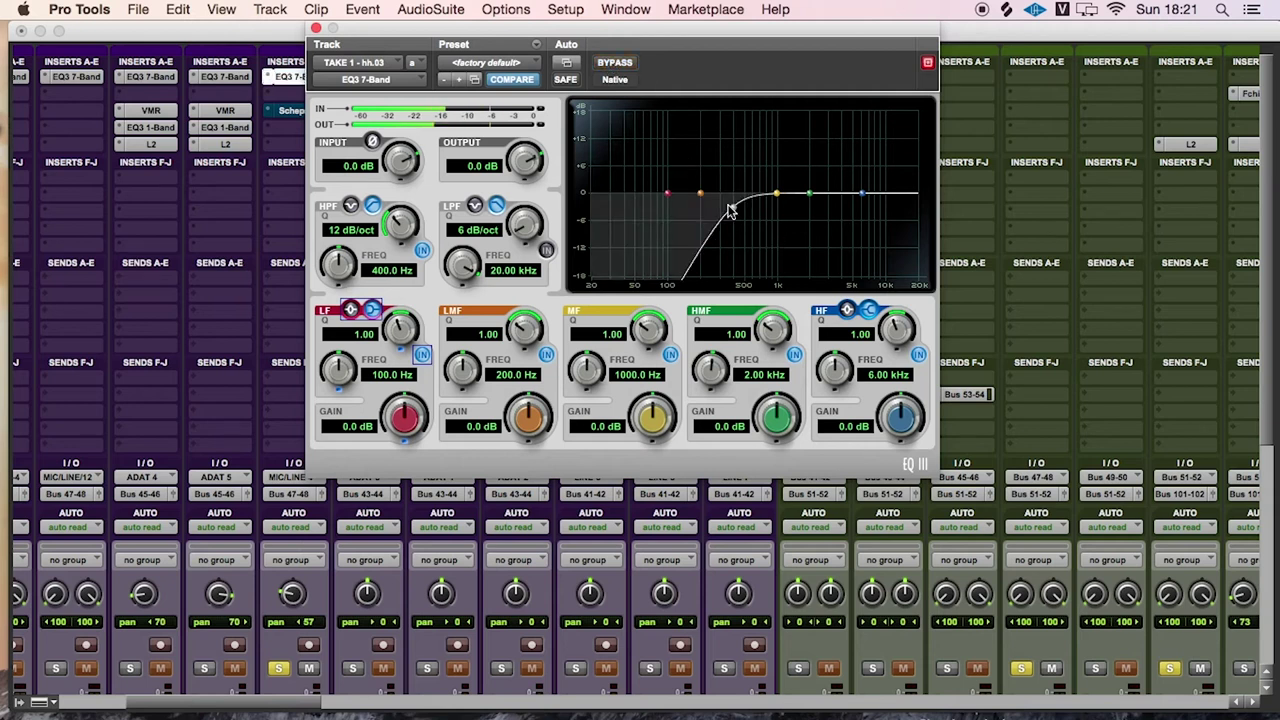
{"action": "left_click_drag", "start_coordinate": [733, 207], "coordinate": [543, 204]}
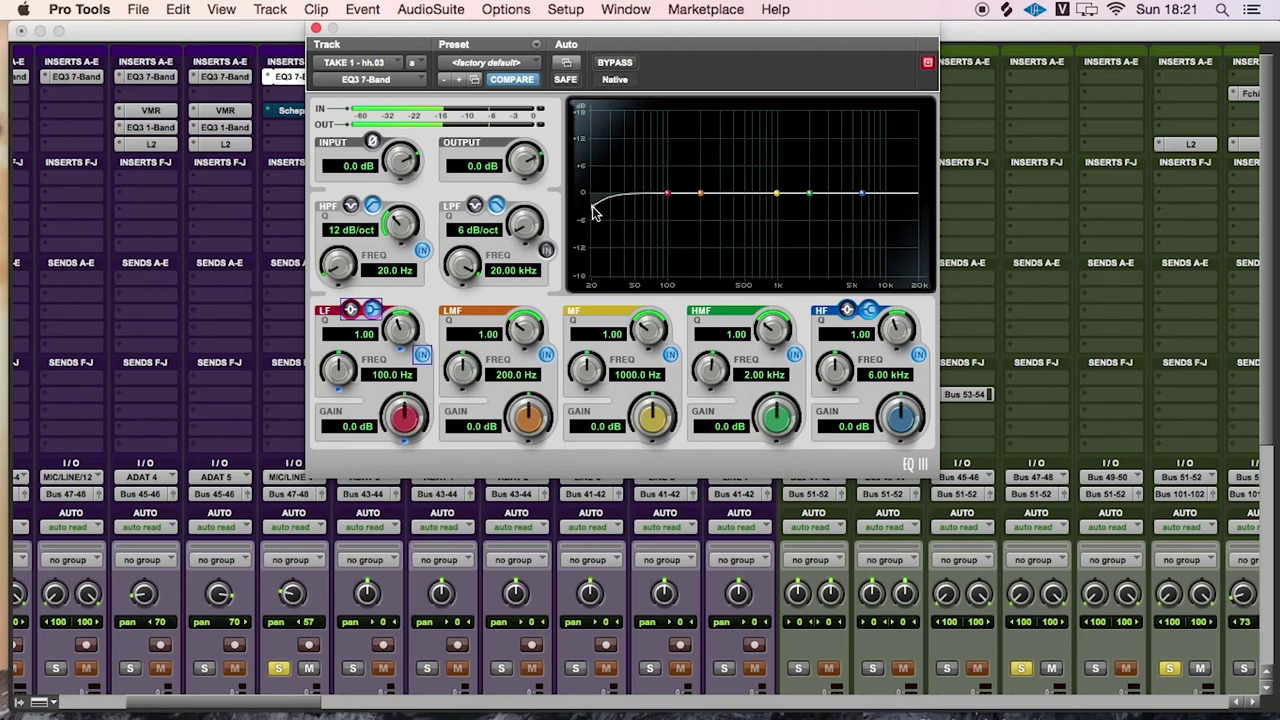
{"action": "left_click_drag", "start_coordinate": [600, 213], "coordinate": [602, 211]}
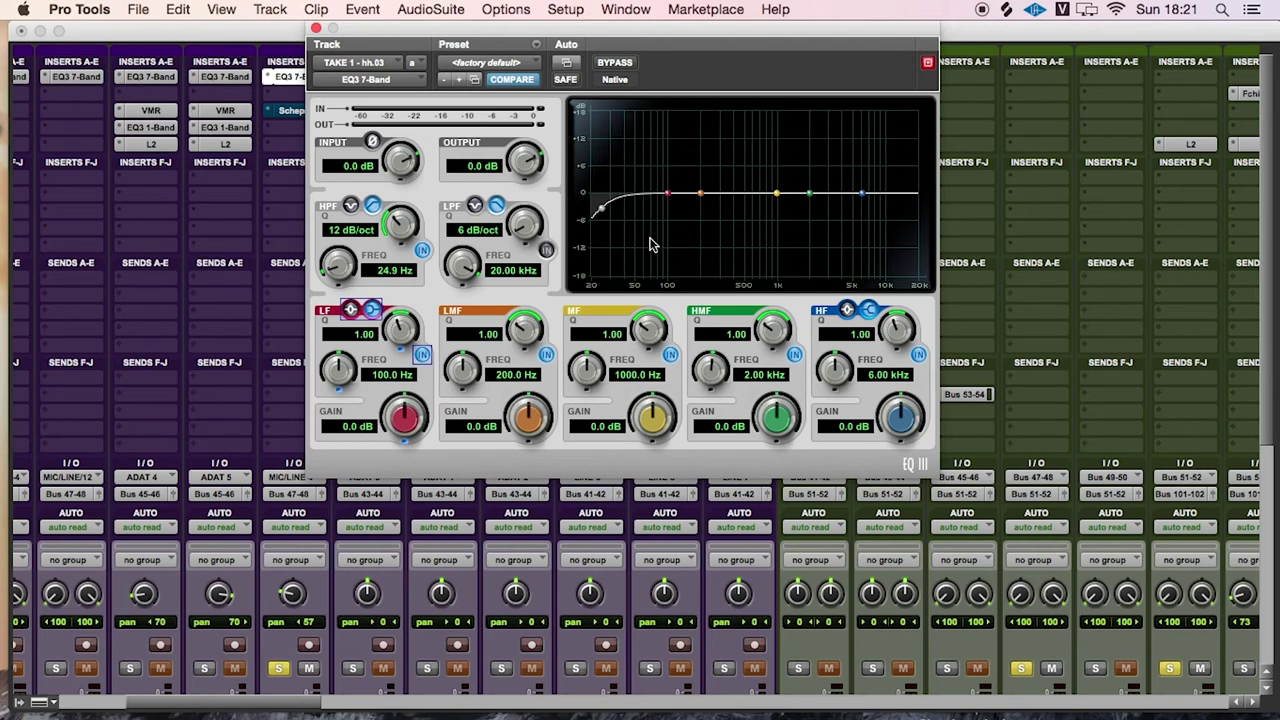
{"action": "left_click_drag", "start_coordinate": [600, 209], "coordinate": [727, 219]}
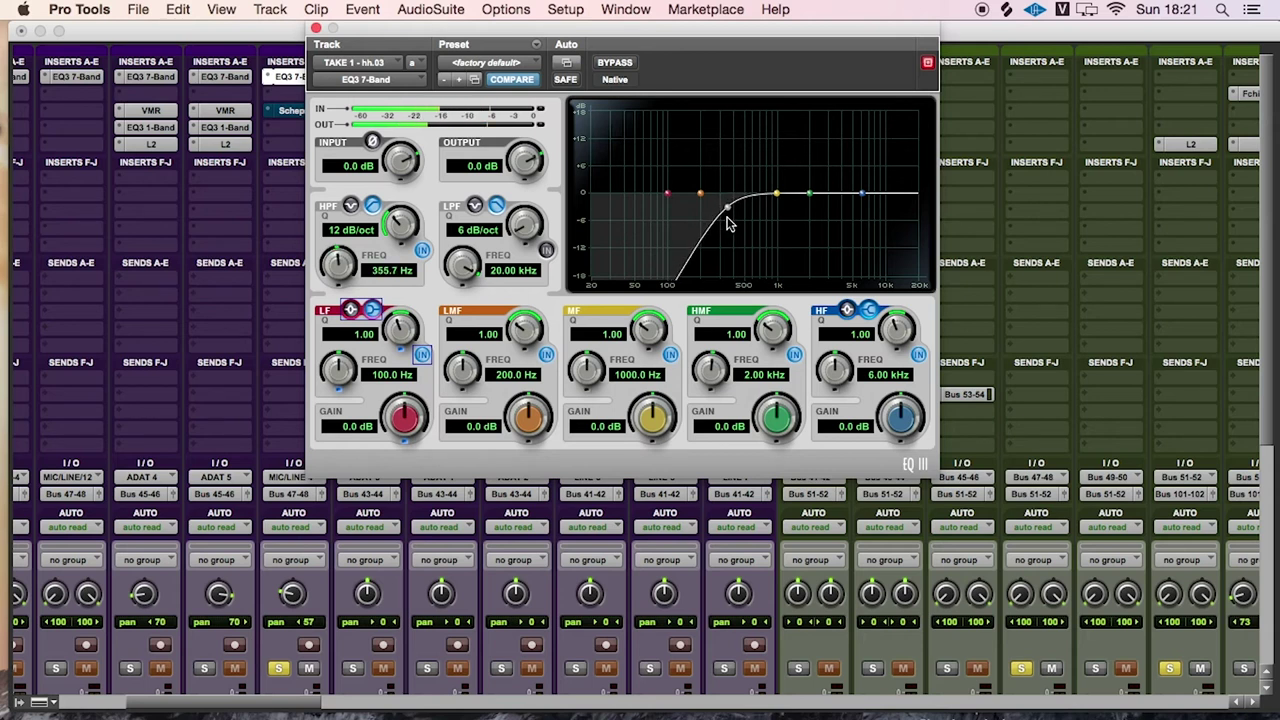
{"action": "left_click", "coordinate": [316, 28]}
Activate the Scheps 73 on the hi-hat track, compare it bypassed and engaged, leave it engaged and close it
{"action": "left_click", "coordinate": [303, 109]}
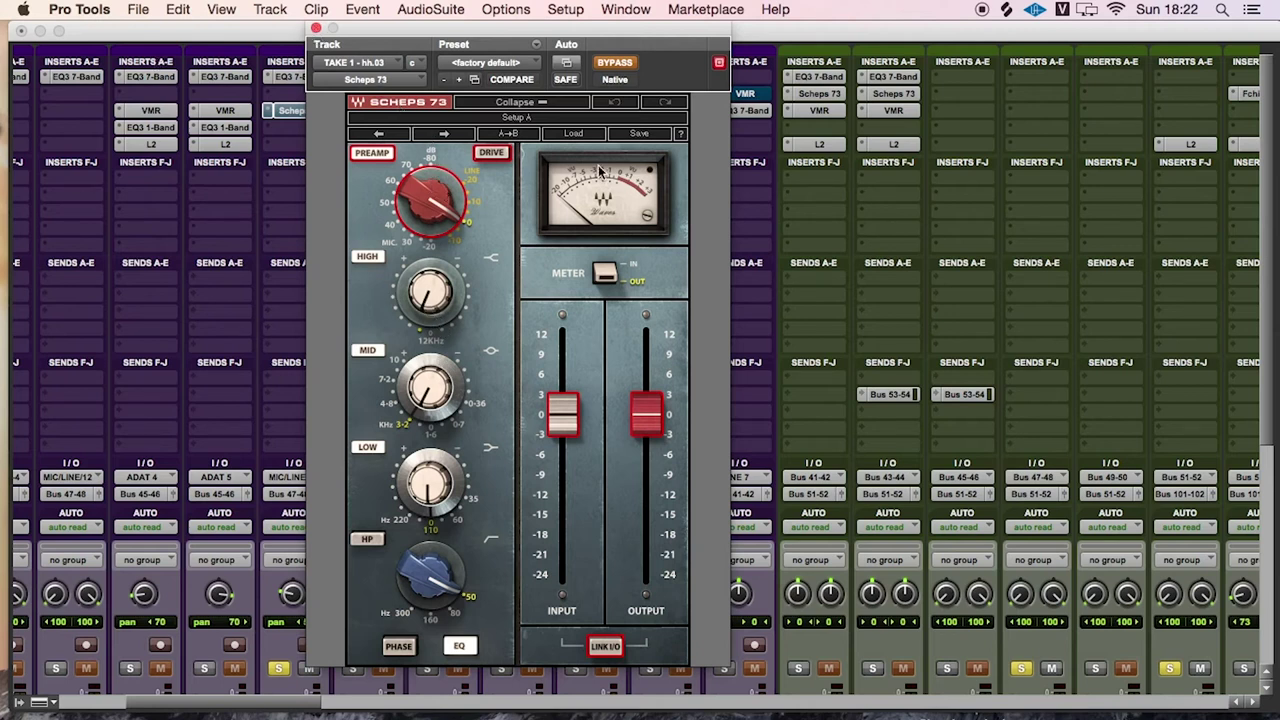
{"action": "left_click", "coordinate": [622, 64]}
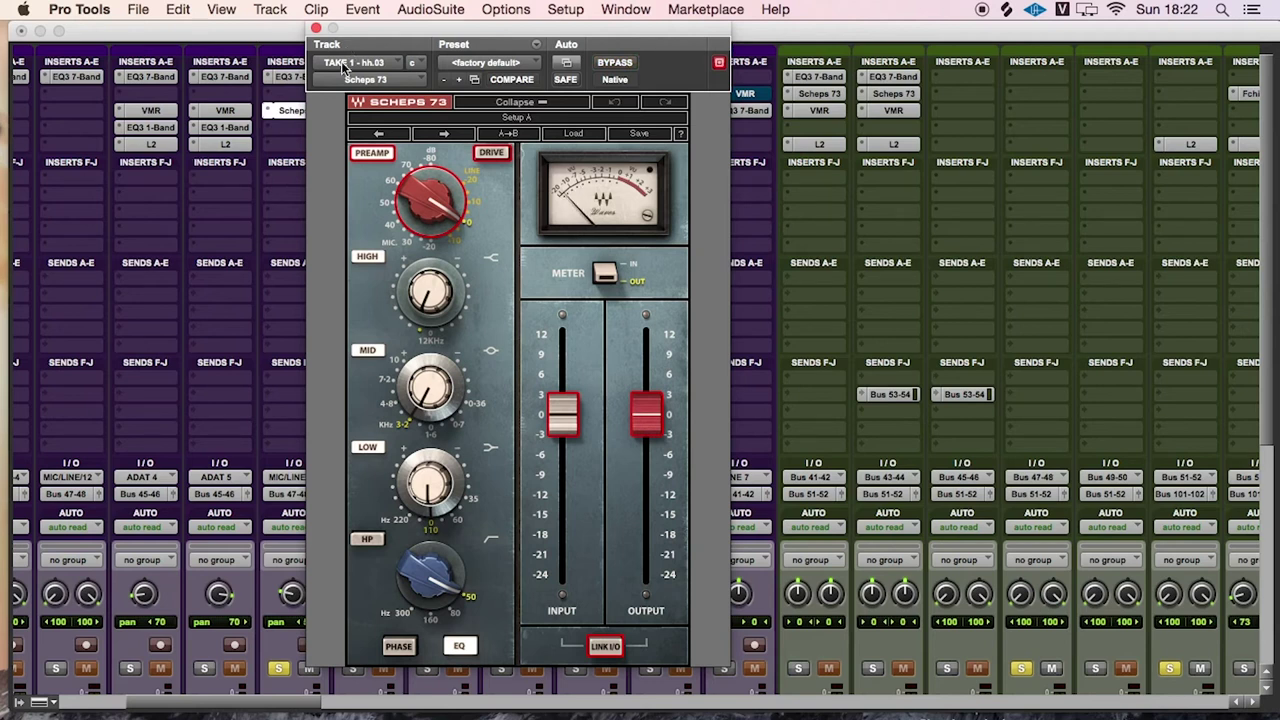
{"action": "left_click", "coordinate": [611, 64]}
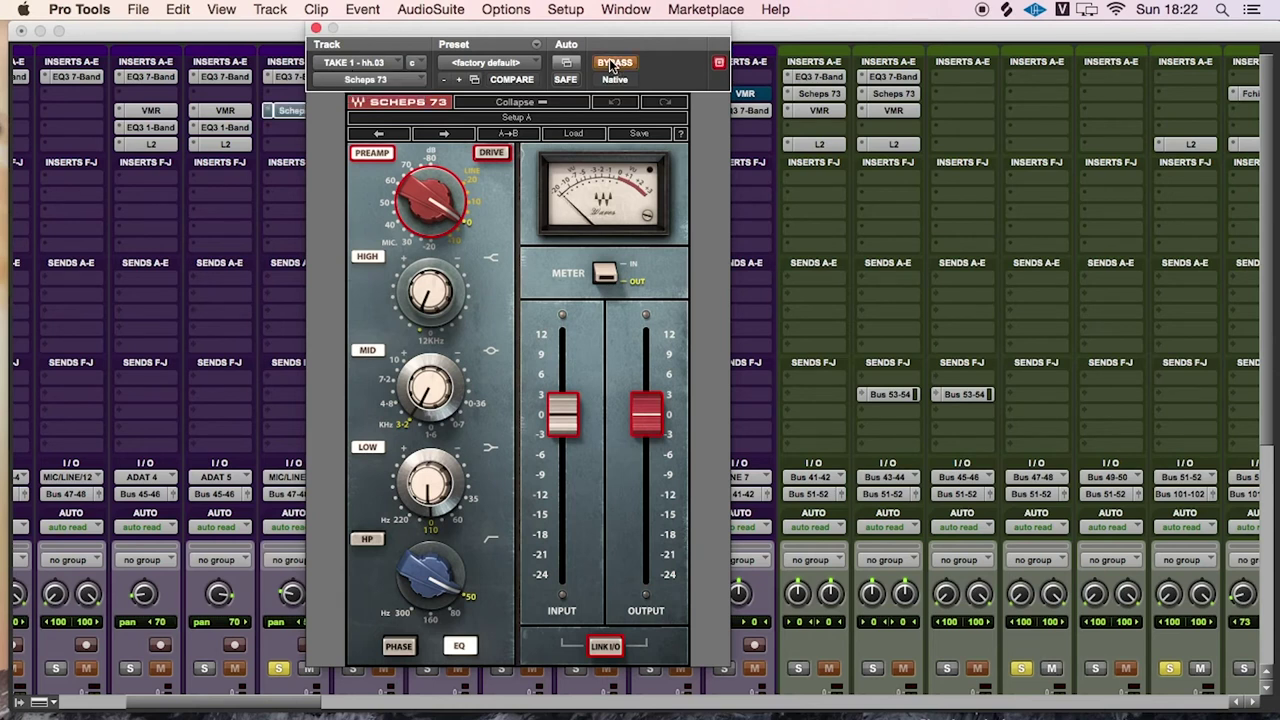
{"action": "left_click", "coordinate": [611, 64]}
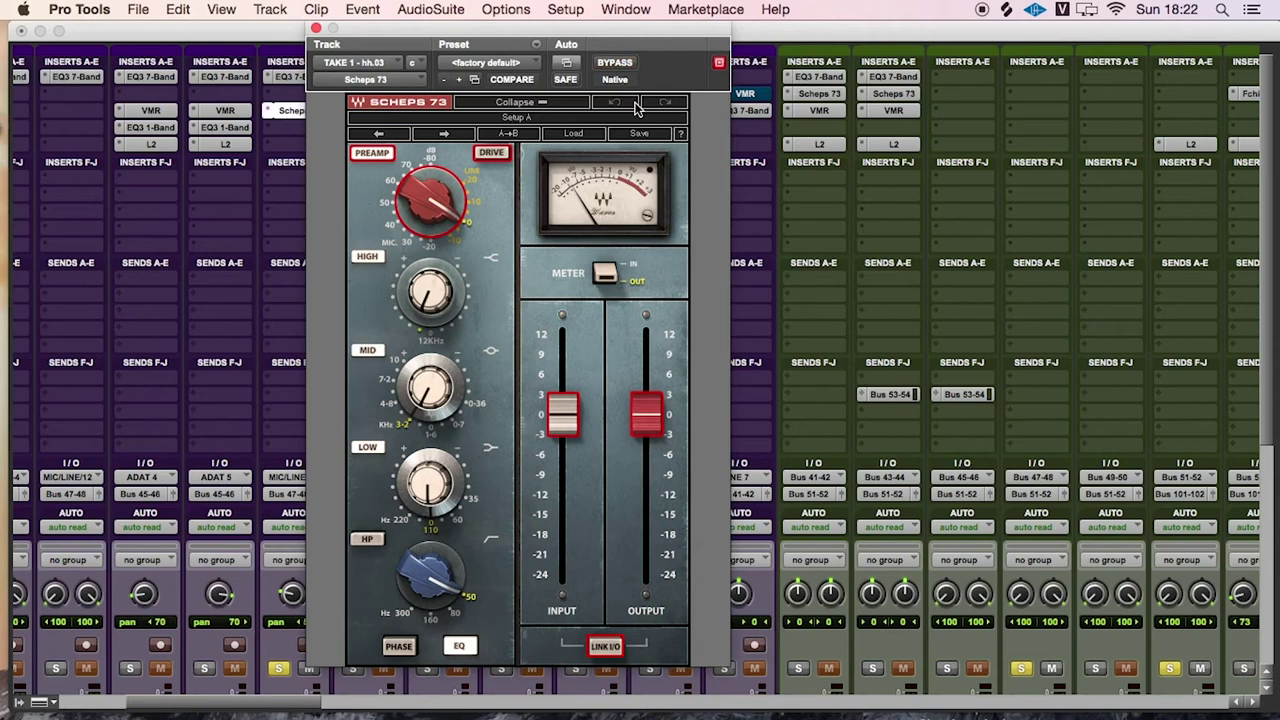
{"action": "left_click", "coordinate": [315, 28]}
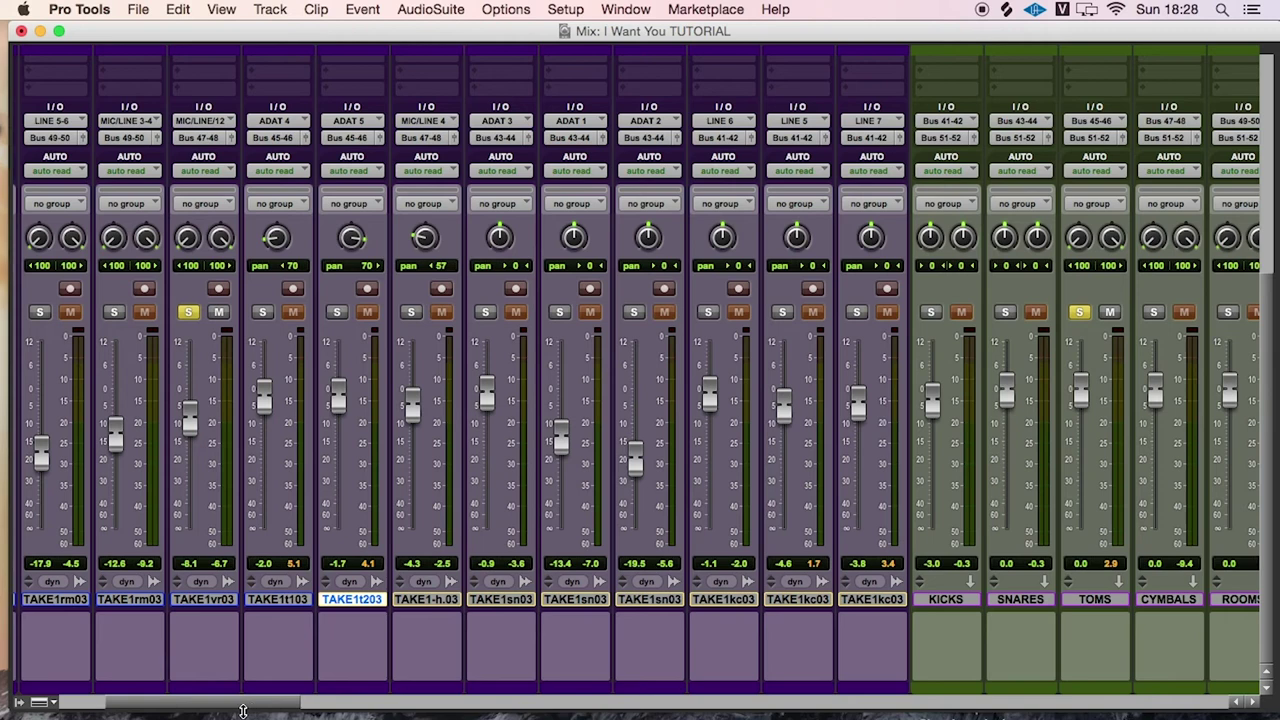
Solo the CYMBALS bus and take the TOMS bus out of the solo
{"action": "left_click_drag", "start_coordinate": [240, 703], "coordinate": [210, 701]}
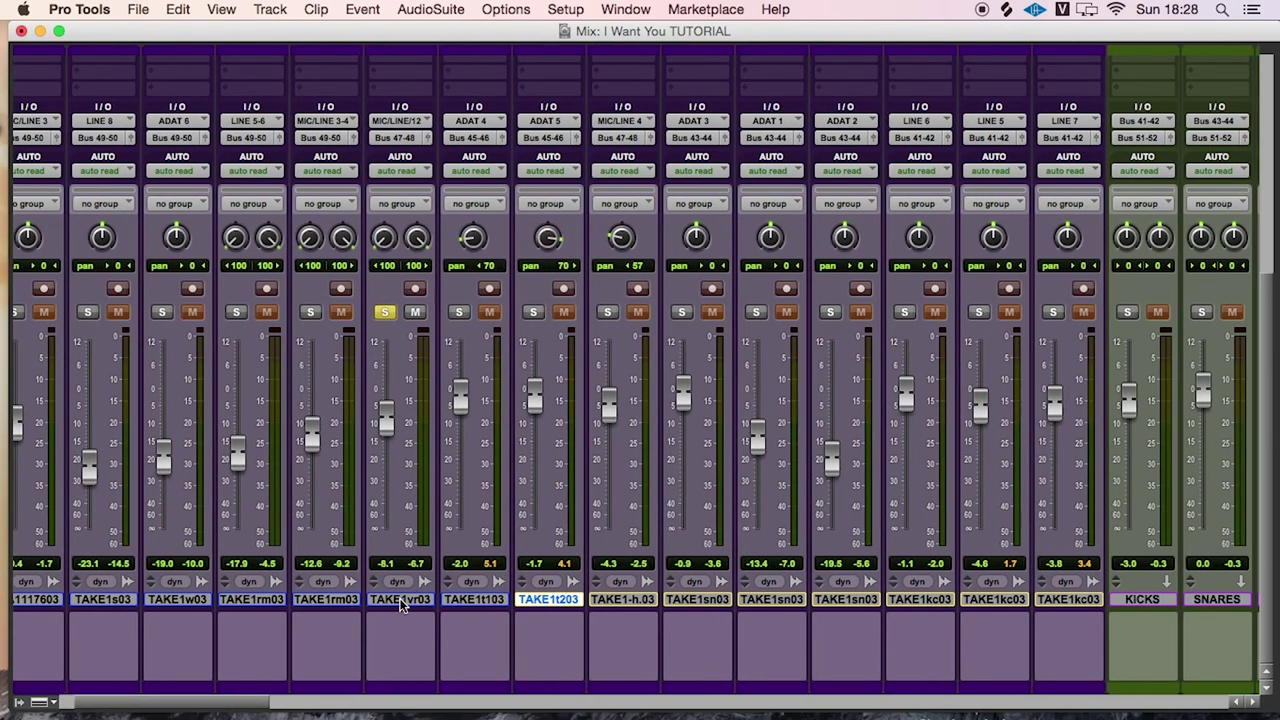
{"action": "left_click_drag", "start_coordinate": [1265, 497], "coordinate": [1265, 280]}
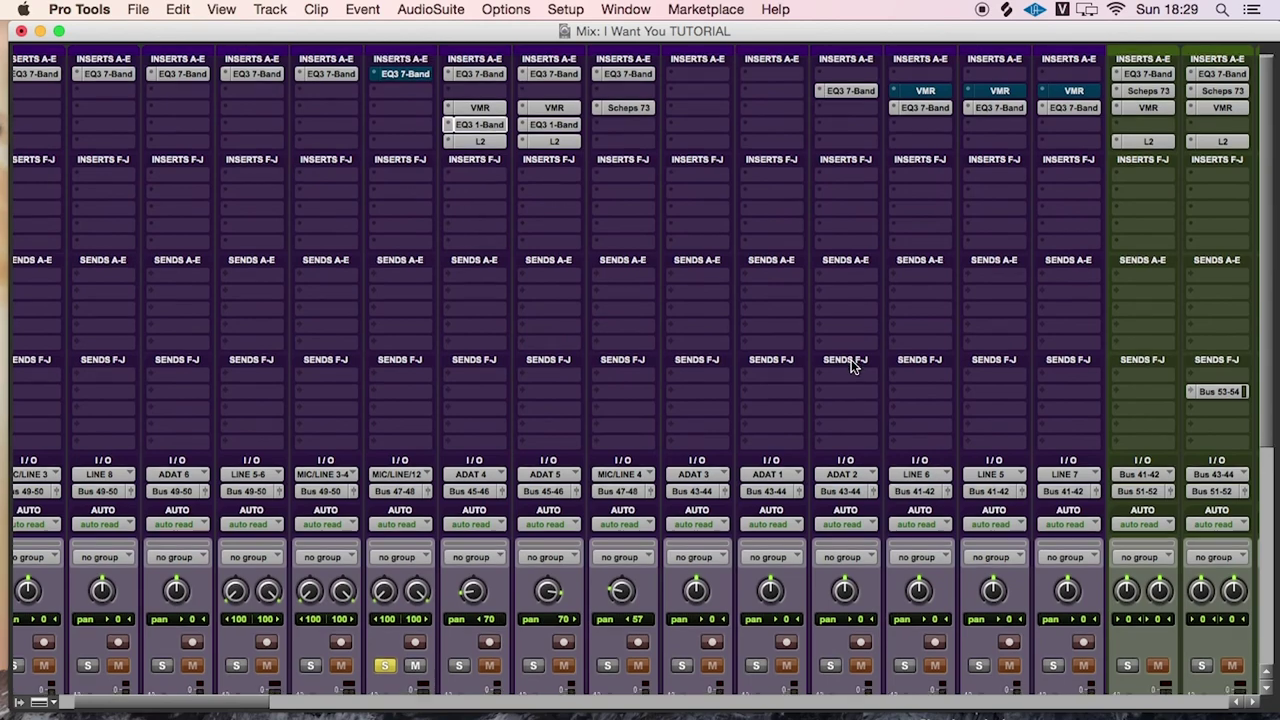
{"action": "scroll", "coordinate": [851, 363], "scroll_direction": "down", "scroll_amount": 5}
{"action": "left_click_drag", "start_coordinate": [251, 706], "coordinate": [337, 707]}
{"action": "left_click", "coordinate": [737, 398]}
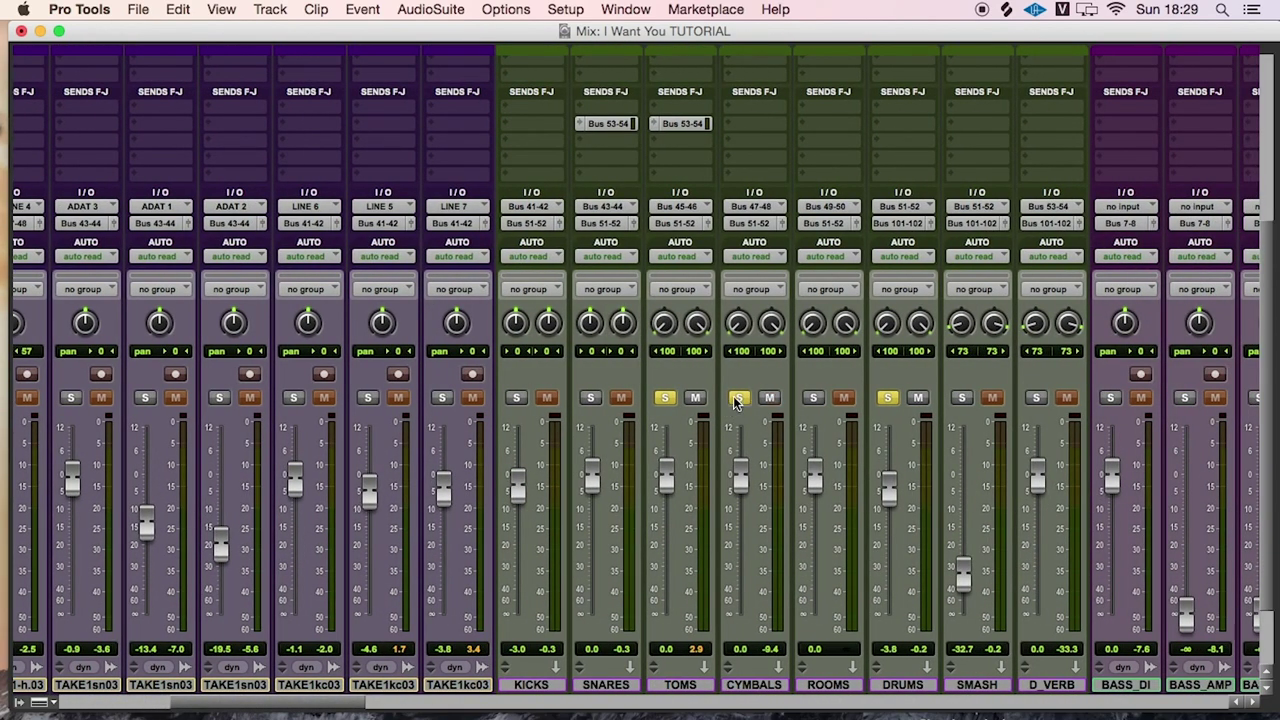
{"action": "left_click", "coordinate": [670, 399]}
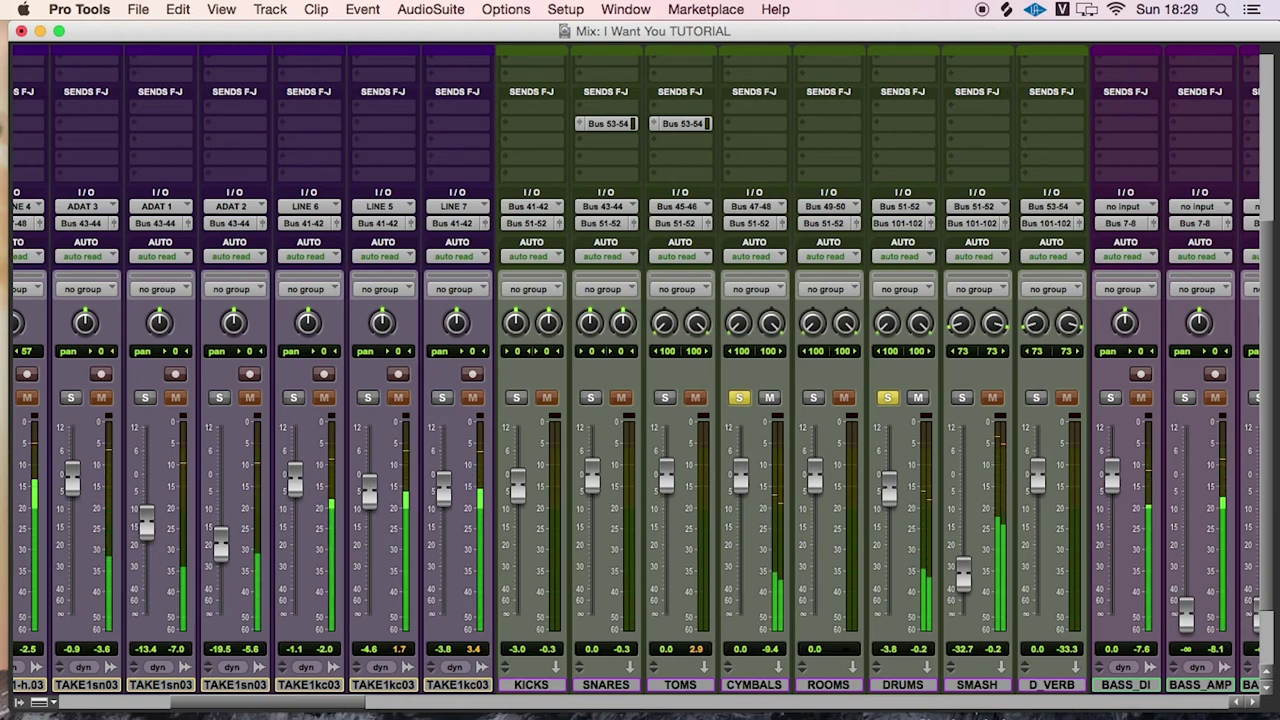
Audition the soloed MIC/LINE 1-2 overheads track through the CYMBALS bus, stopping and restarting playback
{"action": "left_click_drag", "start_coordinate": [323, 704], "coordinate": [172, 700]}
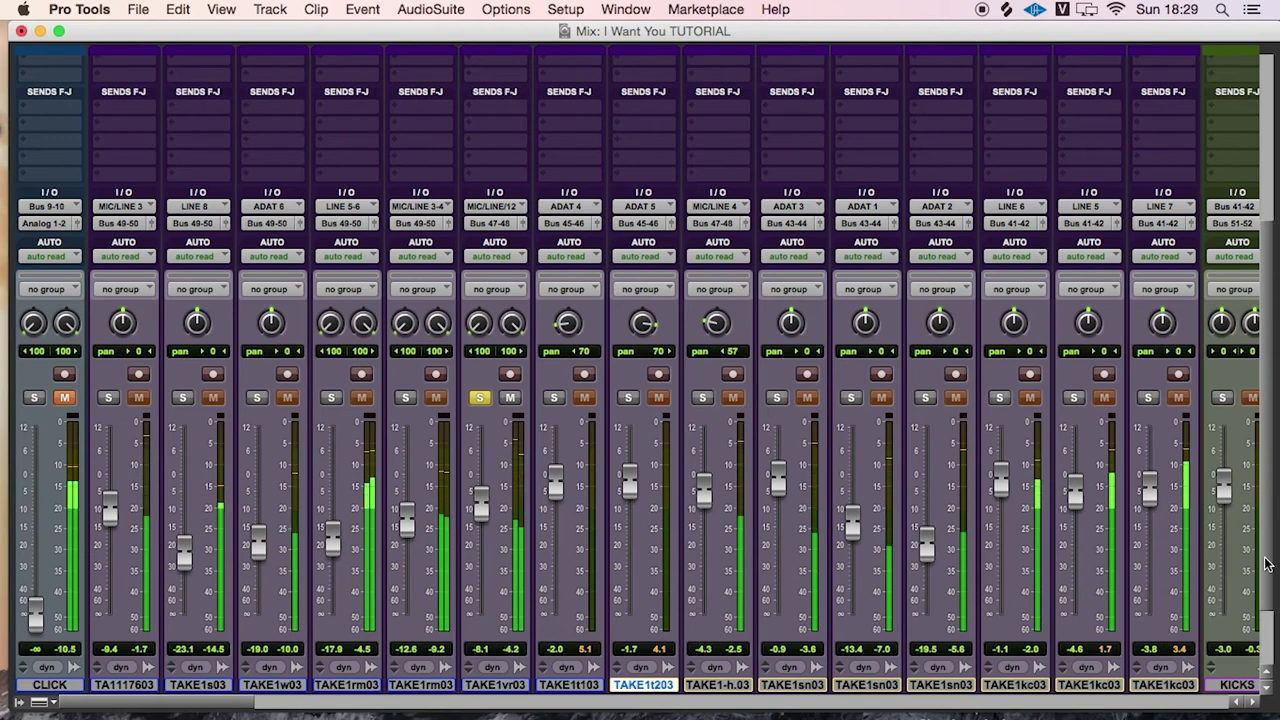
{"action": "key", "text": "space"}
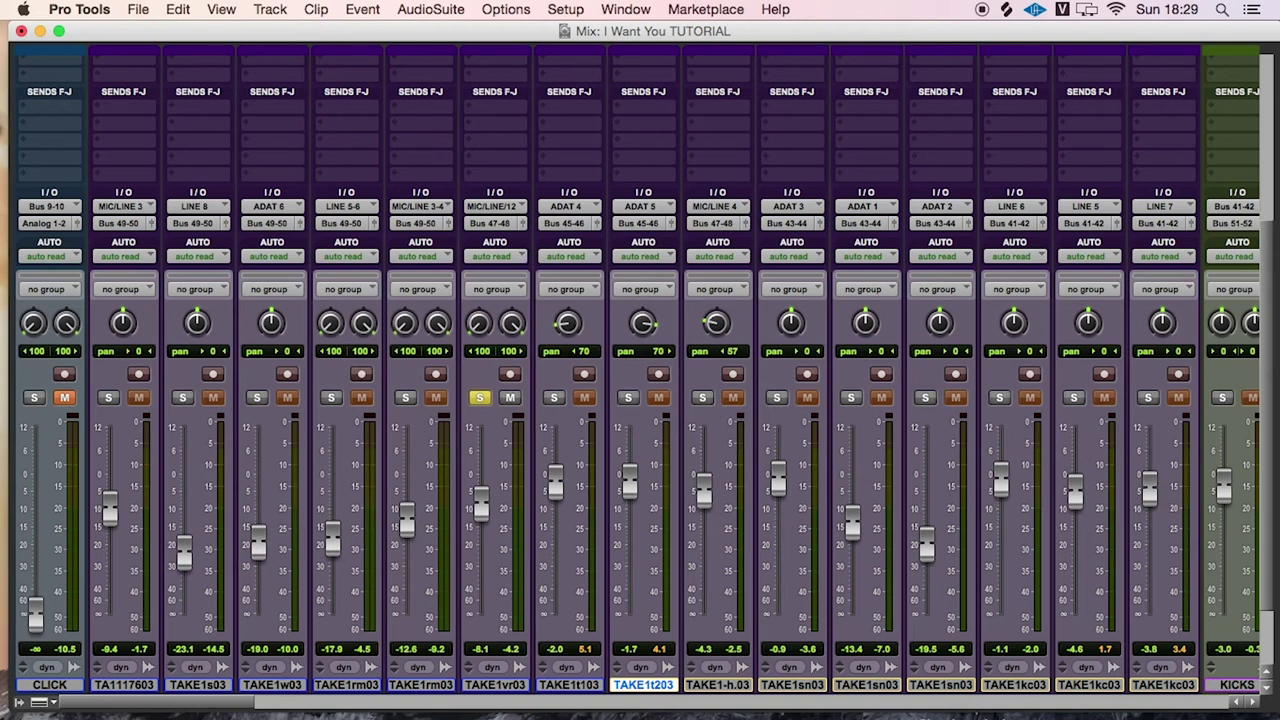
{"action": "key", "text": "space"}
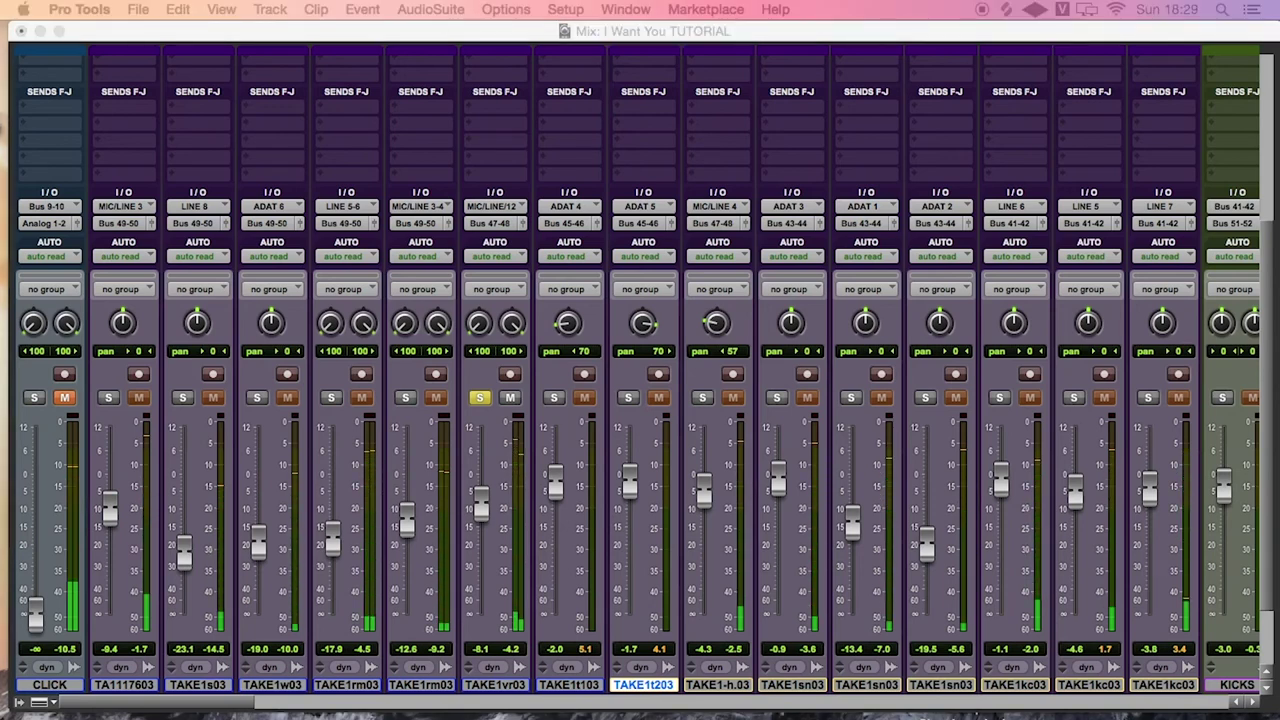
Activate the EQ3 7-Band on the overheads track, compare it bypassed and engaged, and leave it engaged
{"action": "left_click", "coordinate": [1272, 310]}
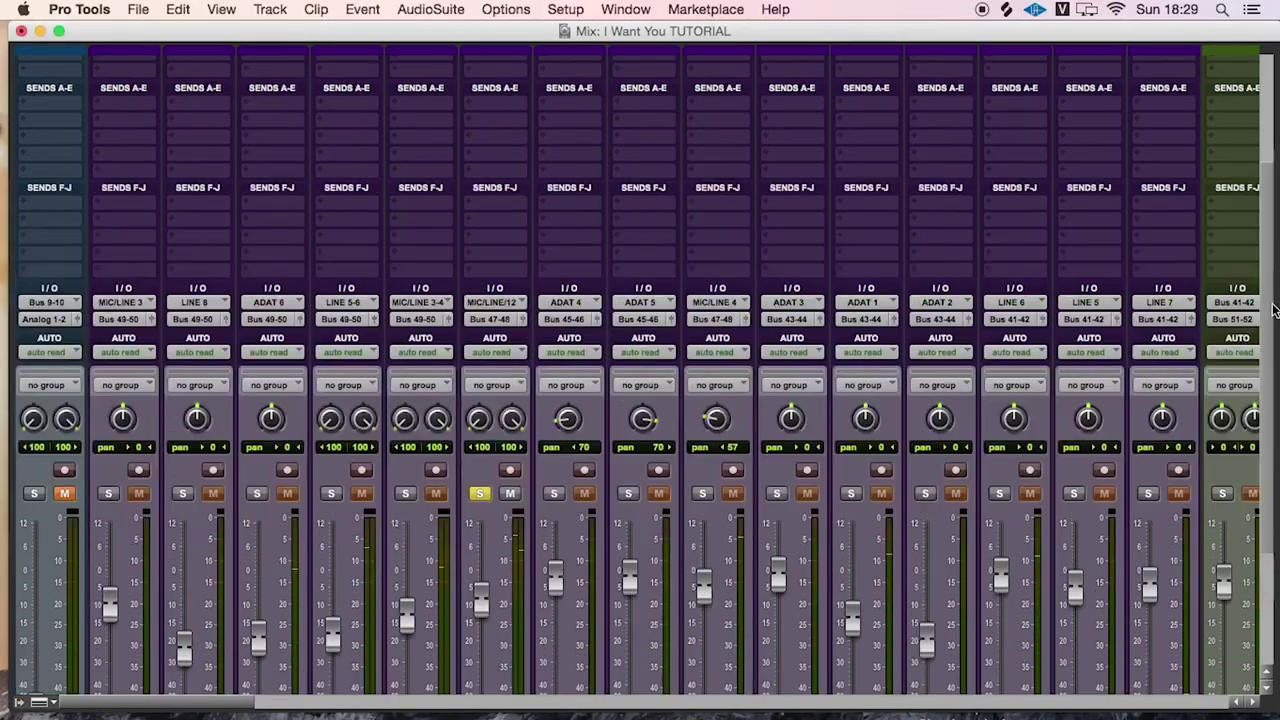
{"action": "scroll", "coordinate": [1272, 310], "scroll_direction": "up", "scroll_amount": 5}
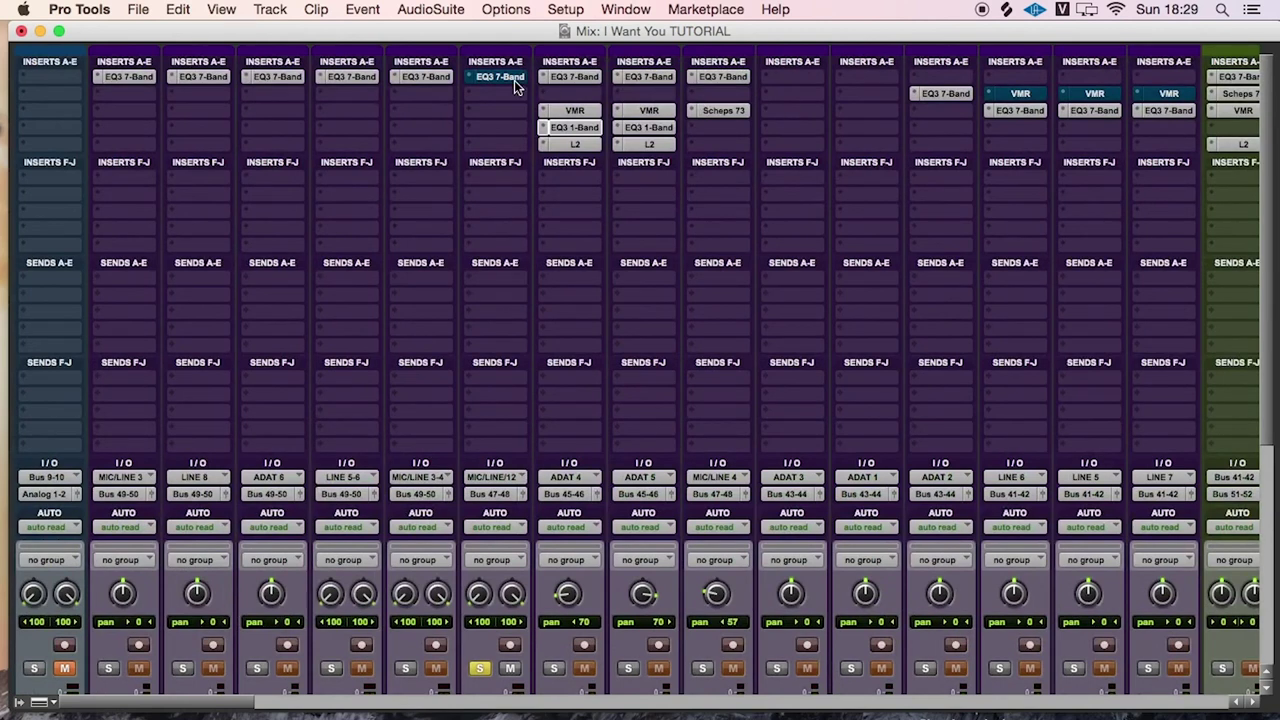
{"action": "left_click", "coordinate": [500, 78]}
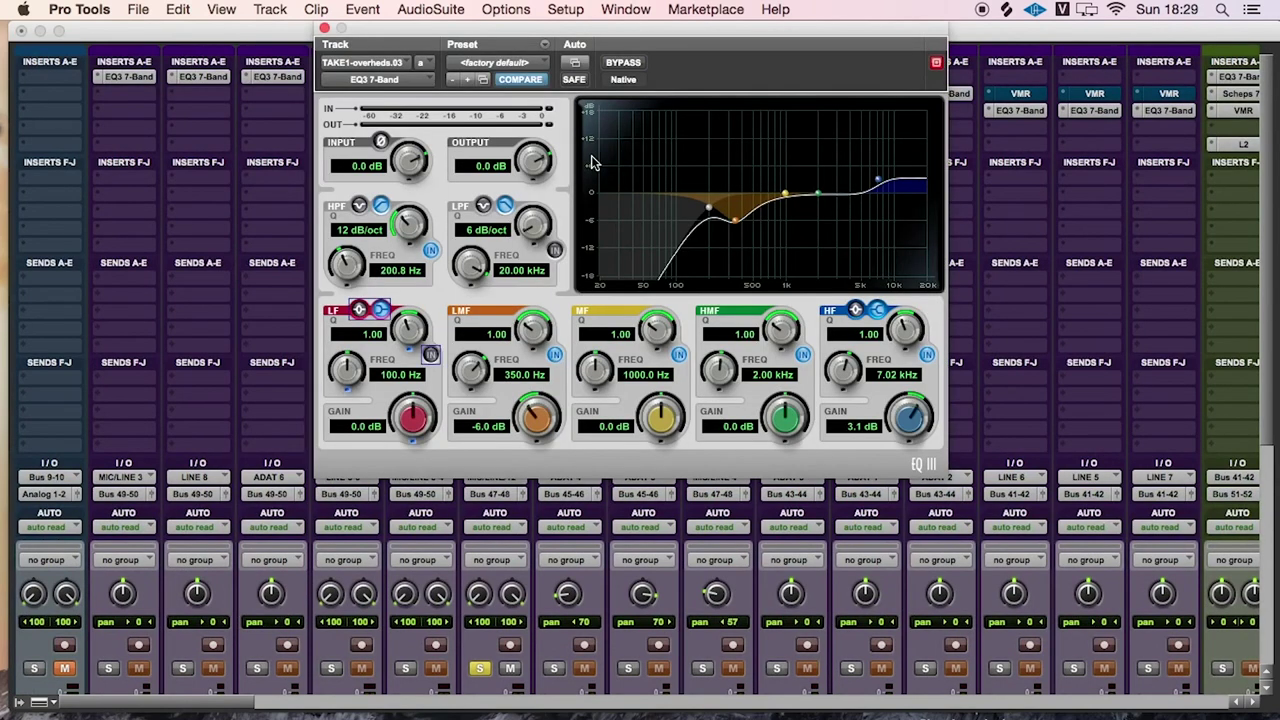
{"action": "left_click", "coordinate": [622, 64]}
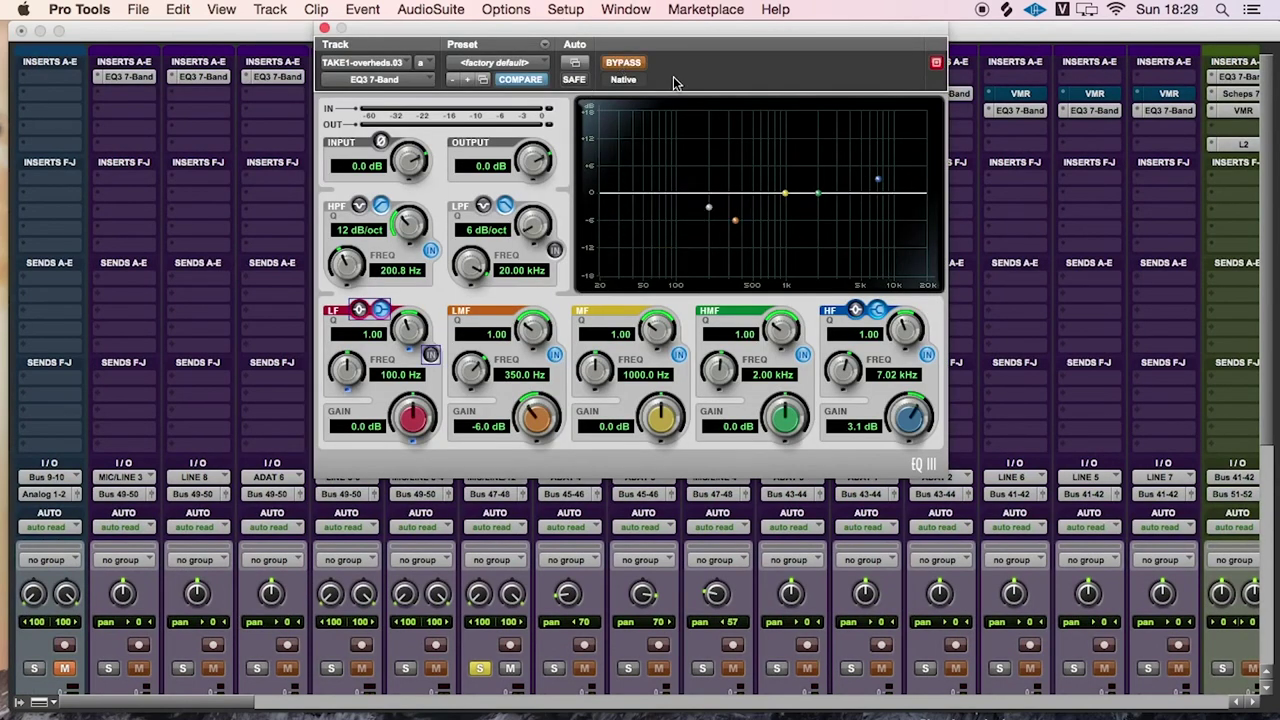
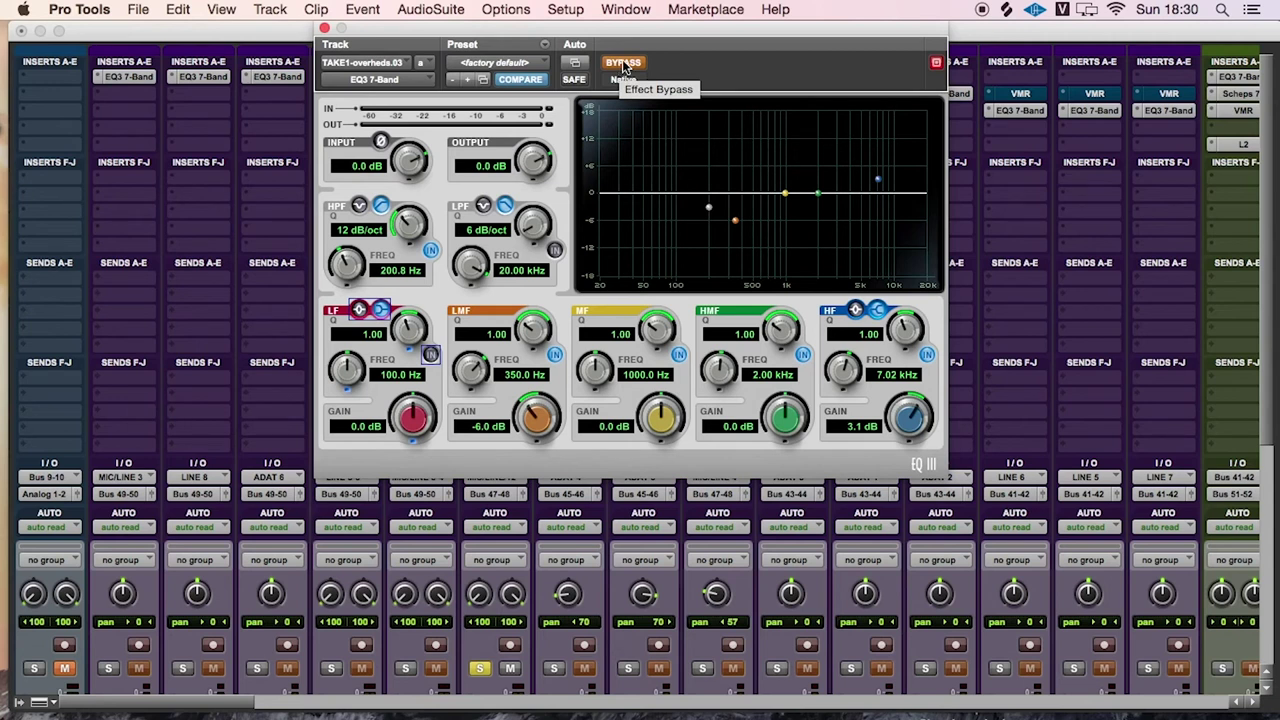
{"action": "left_click", "coordinate": [623, 64]}
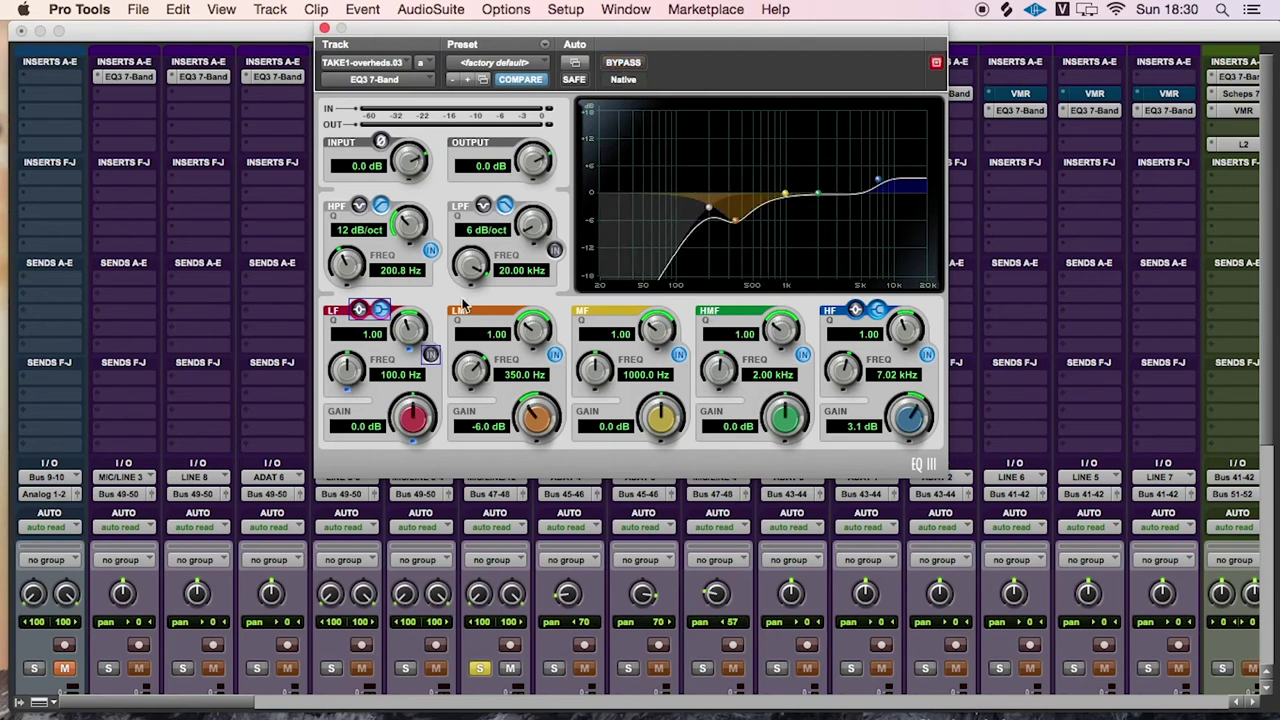
Switch off the low-mid cut in the overheads EQ and set its re-engaged high-pass filter to 219.7 Hz
{"action": "left_click", "coordinate": [554, 354]}
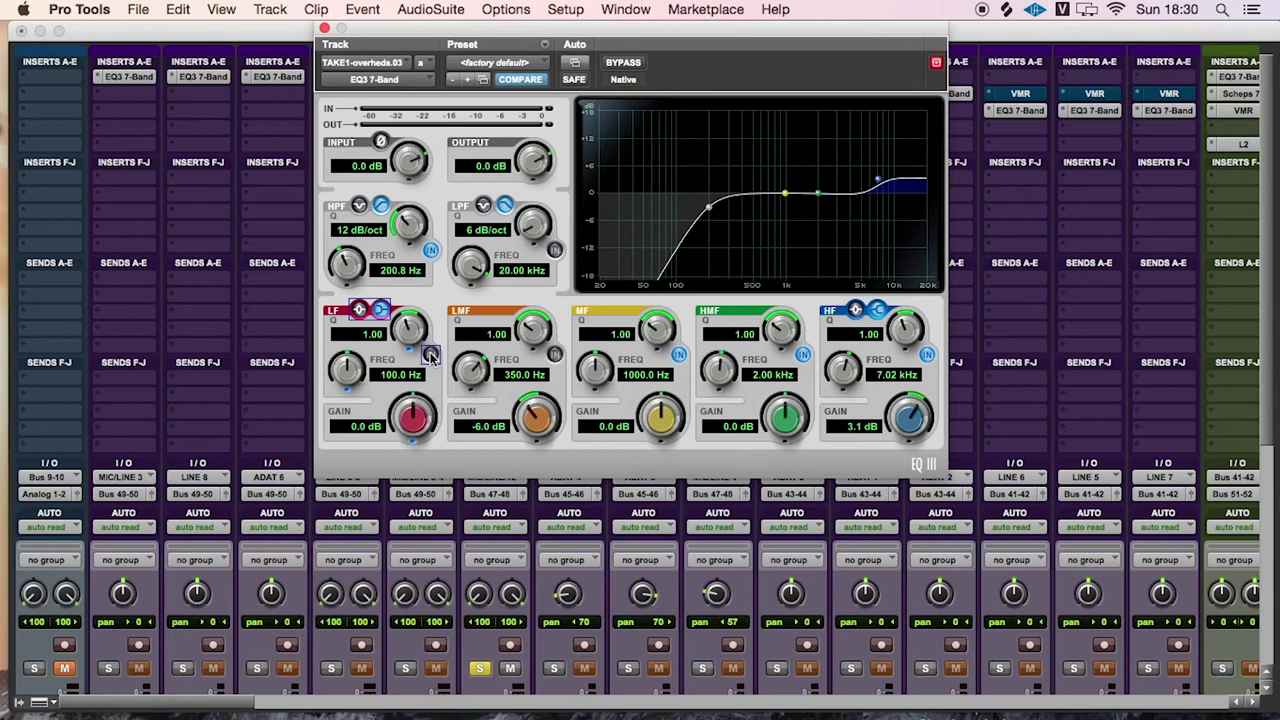
{"action": "left_click", "coordinate": [431, 249]}
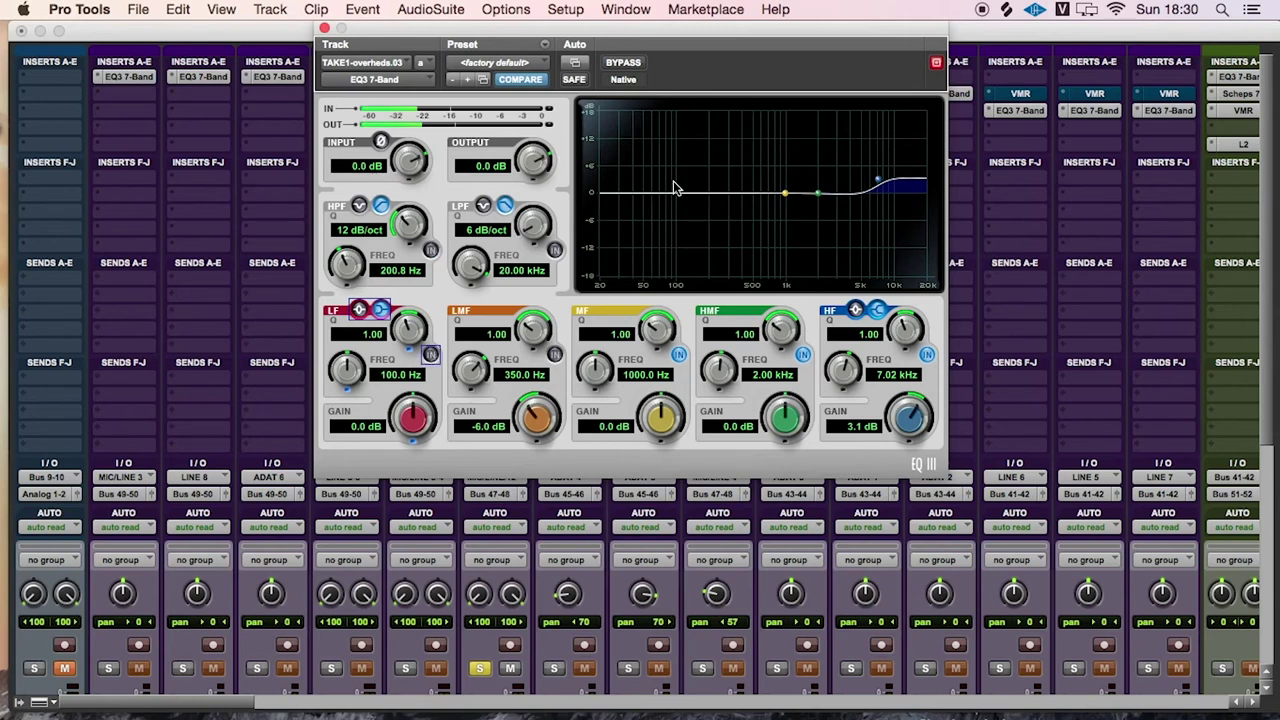
{"action": "left_click_drag", "start_coordinate": [347, 266], "coordinate": [405, 207]}
{"action": "left_click", "coordinate": [431, 249]}
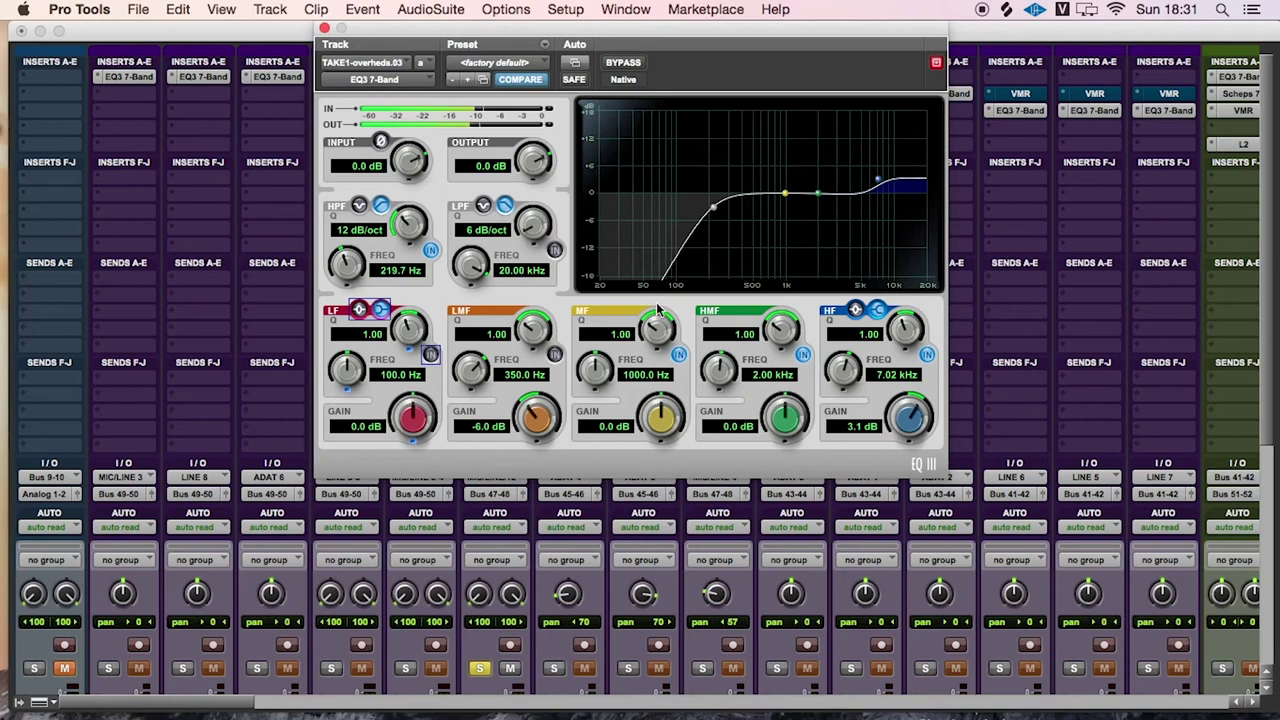
Compare the overheads EQ3 7-Band bypassed and engaged, leave it engaged and close it
{"action": "left_click", "coordinate": [622, 64]}
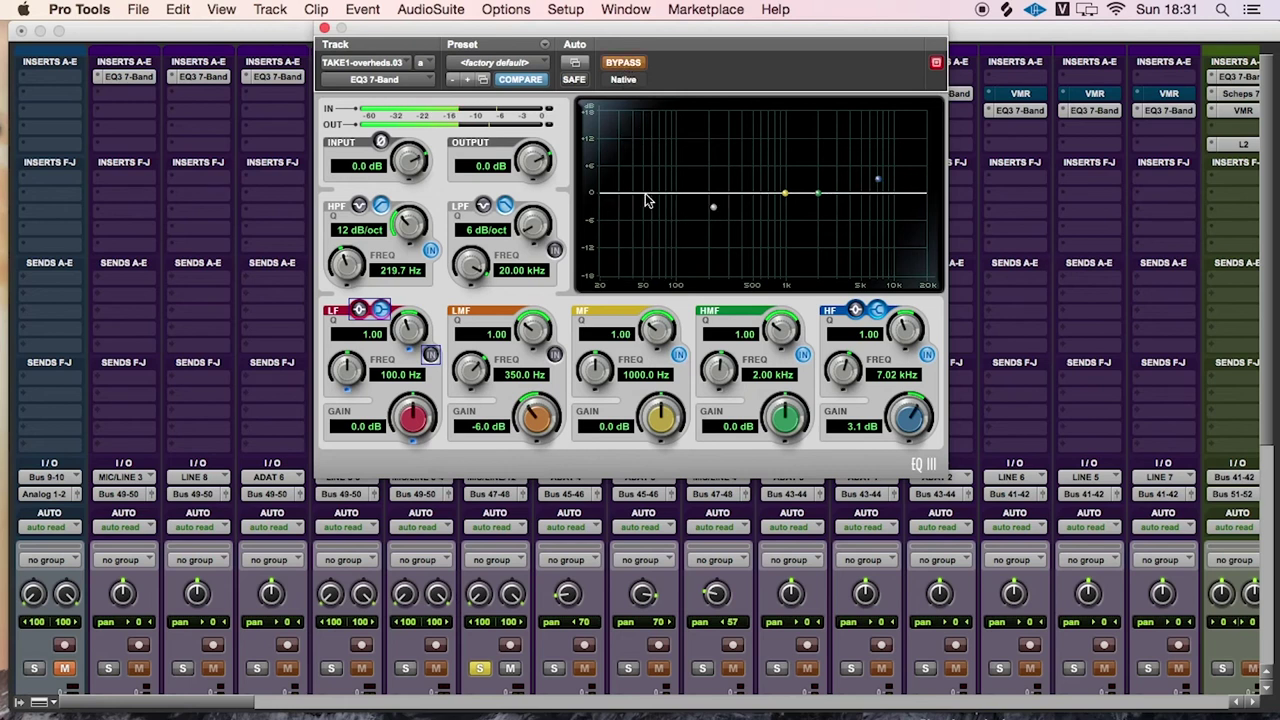
{"action": "left_click", "coordinate": [620, 64]}
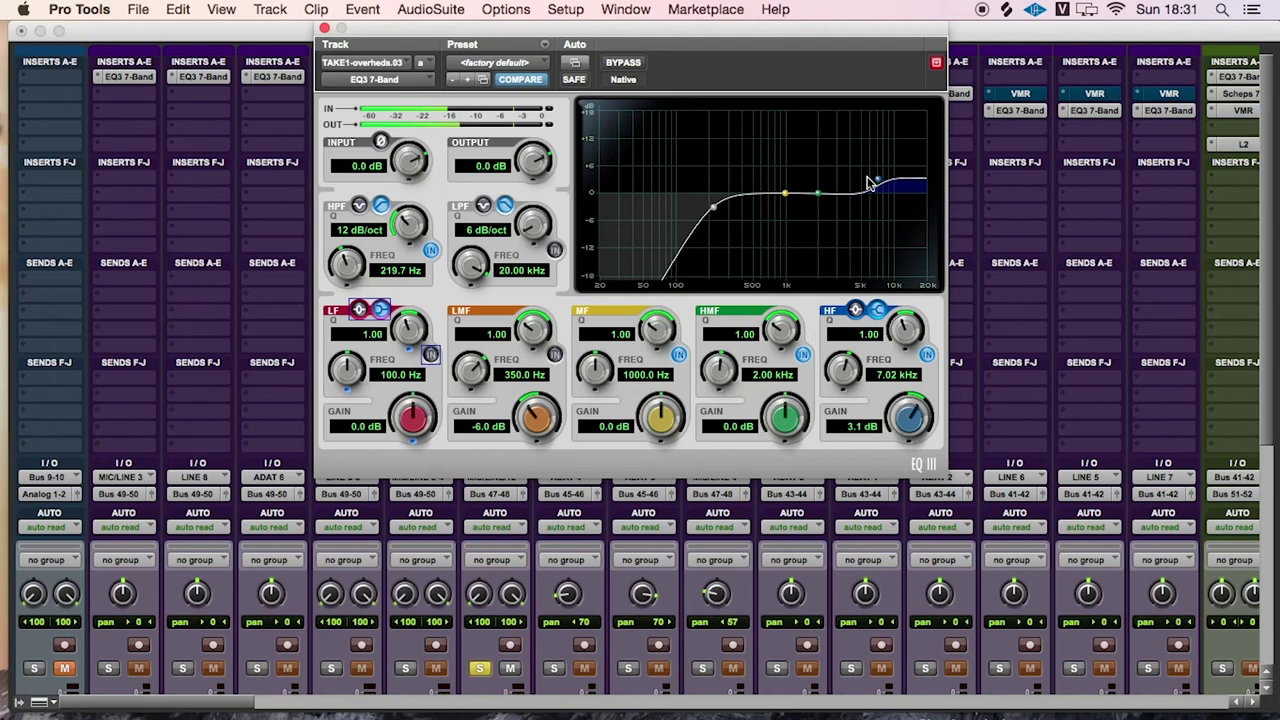
{"action": "left_click", "coordinate": [324, 29]}
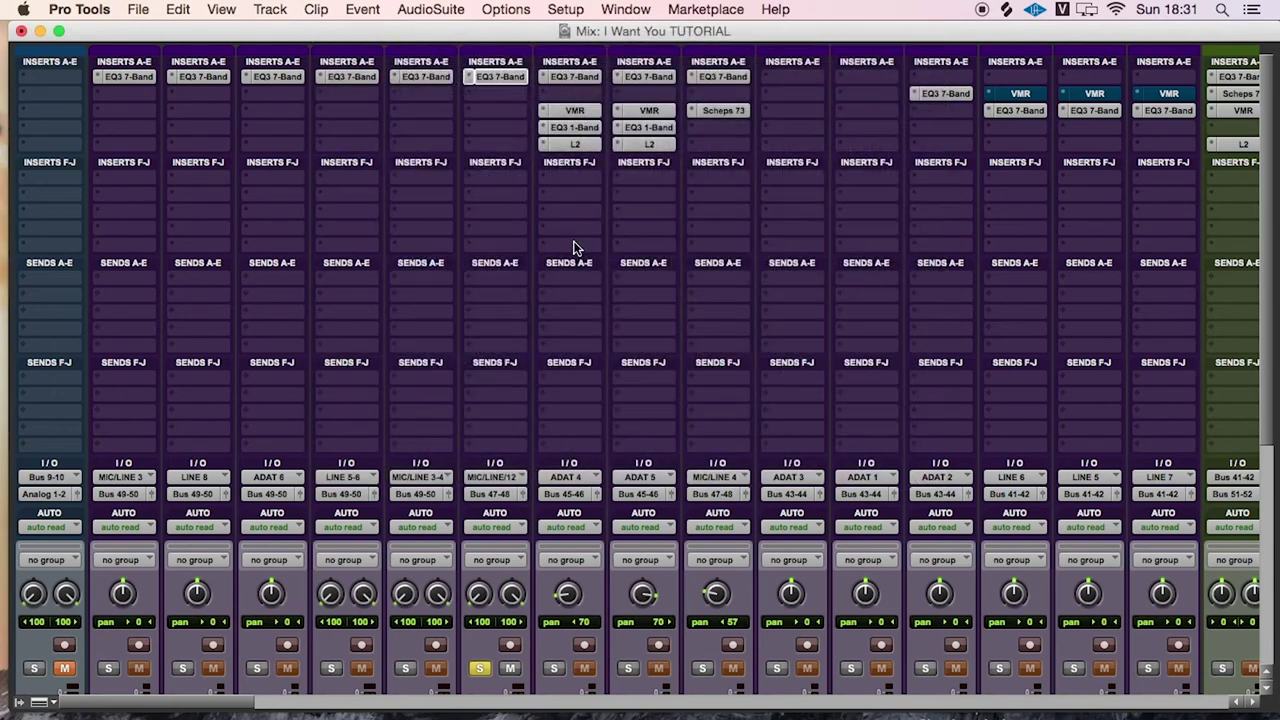
Reopen the overheads EQ3 7-Band, switch its low-mid cut back in and close it
{"action": "left_click", "coordinate": [513, 78]}
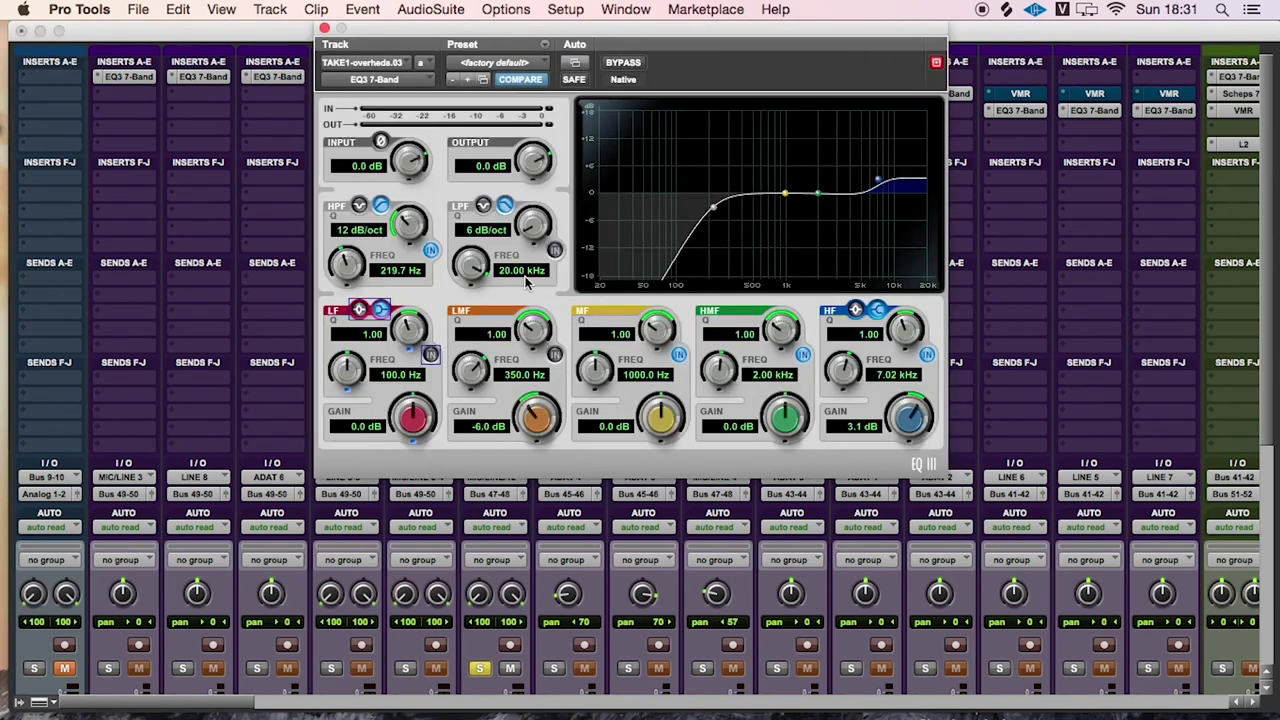
{"action": "left_click", "coordinate": [554, 354]}
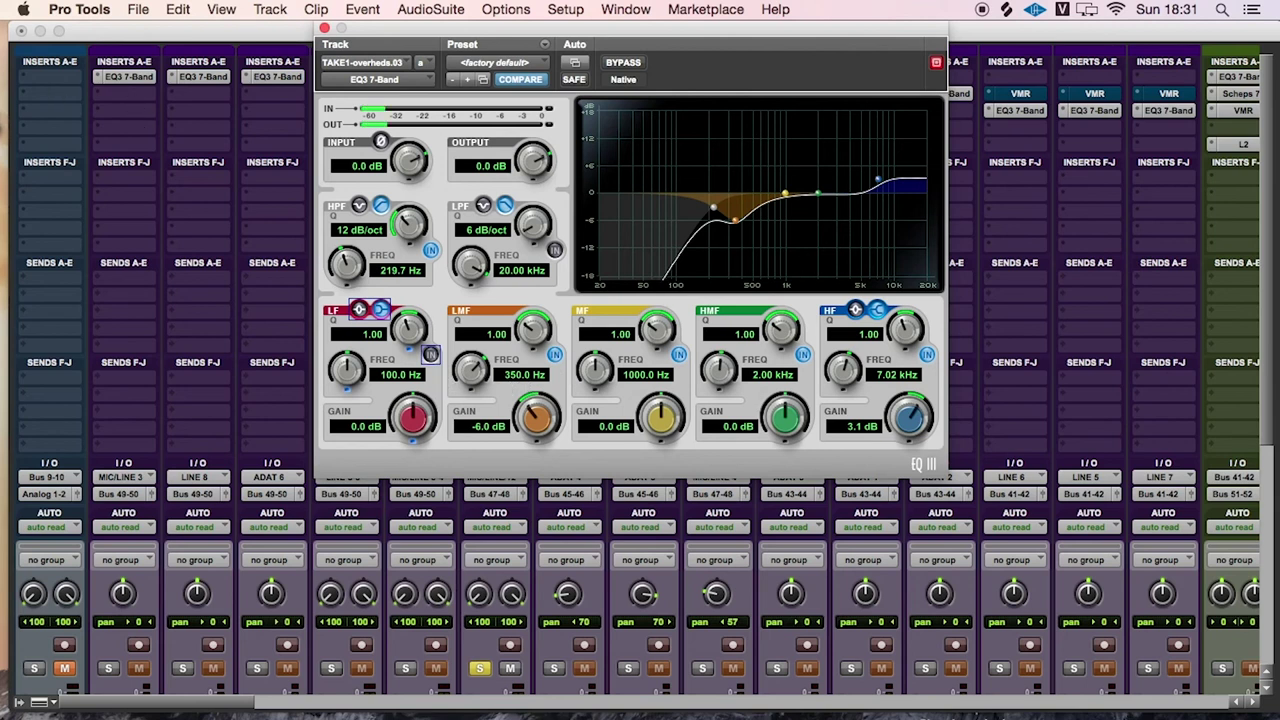
{"action": "left_click", "coordinate": [324, 28]}
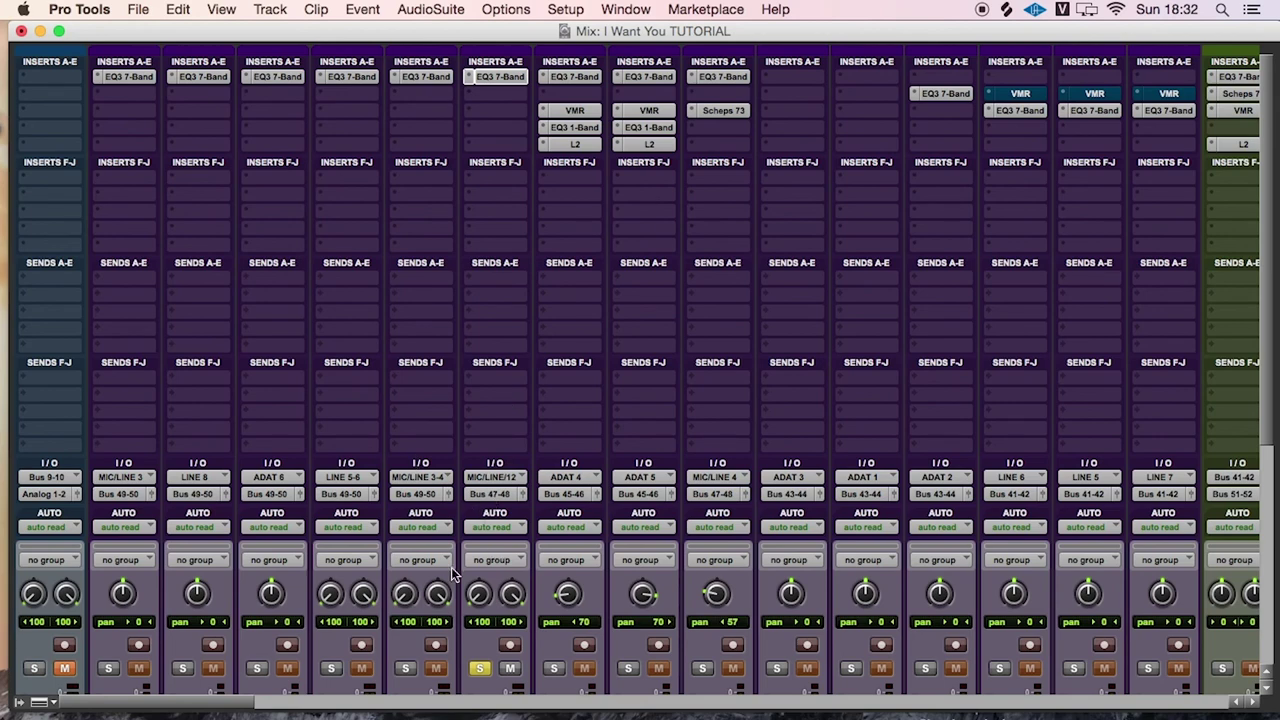
Solo the close rooms track instead of the overheads, and the ROOMS bus instead of the CYMBALS bus
{"action": "scroll", "coordinate": [456, 571], "scroll_direction": "down", "scroll_amount": 5}
{"action": "left_click", "coordinate": [480, 312]}
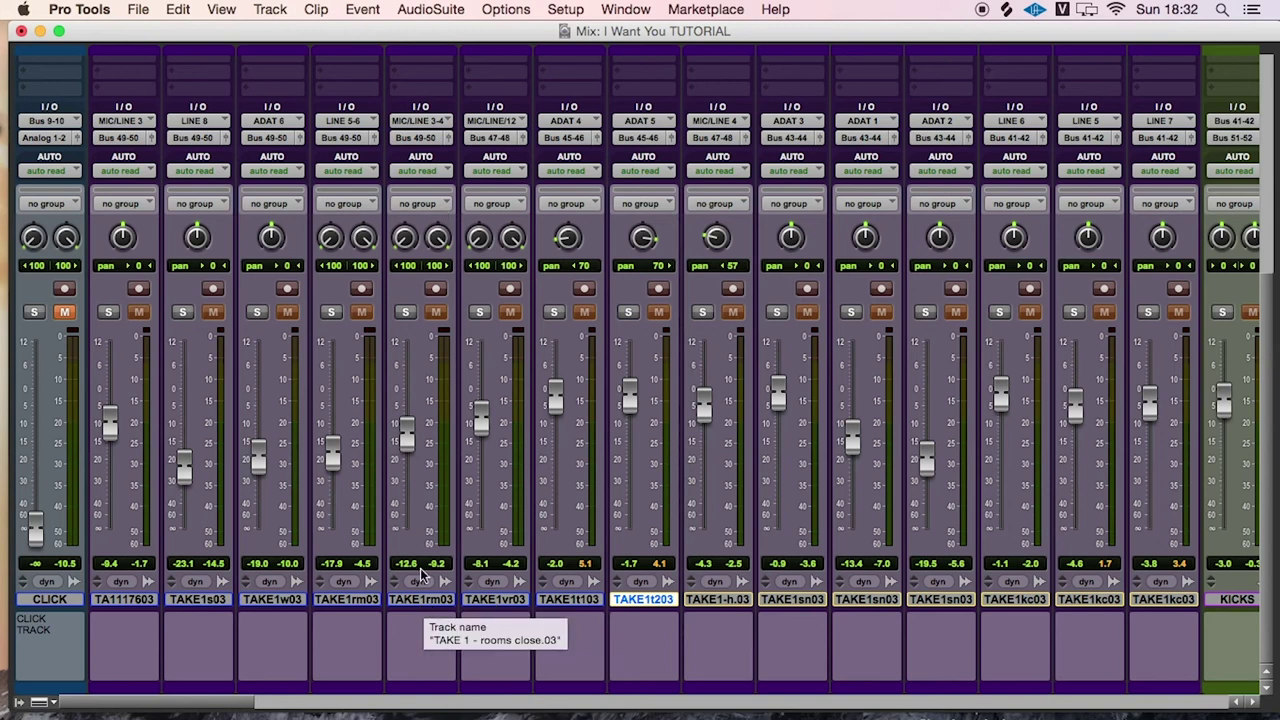
{"action": "left_click", "coordinate": [405, 312]}
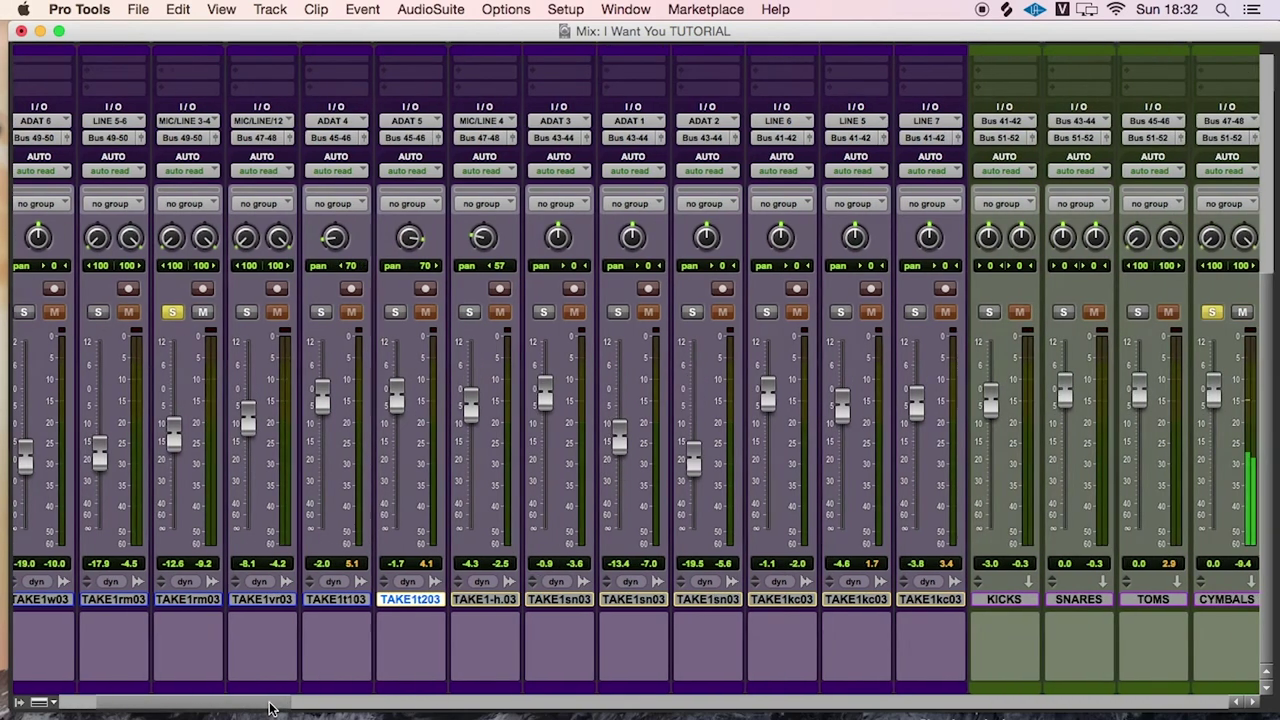
{"action": "left_click_drag", "start_coordinate": [236, 708], "coordinate": [345, 708]}
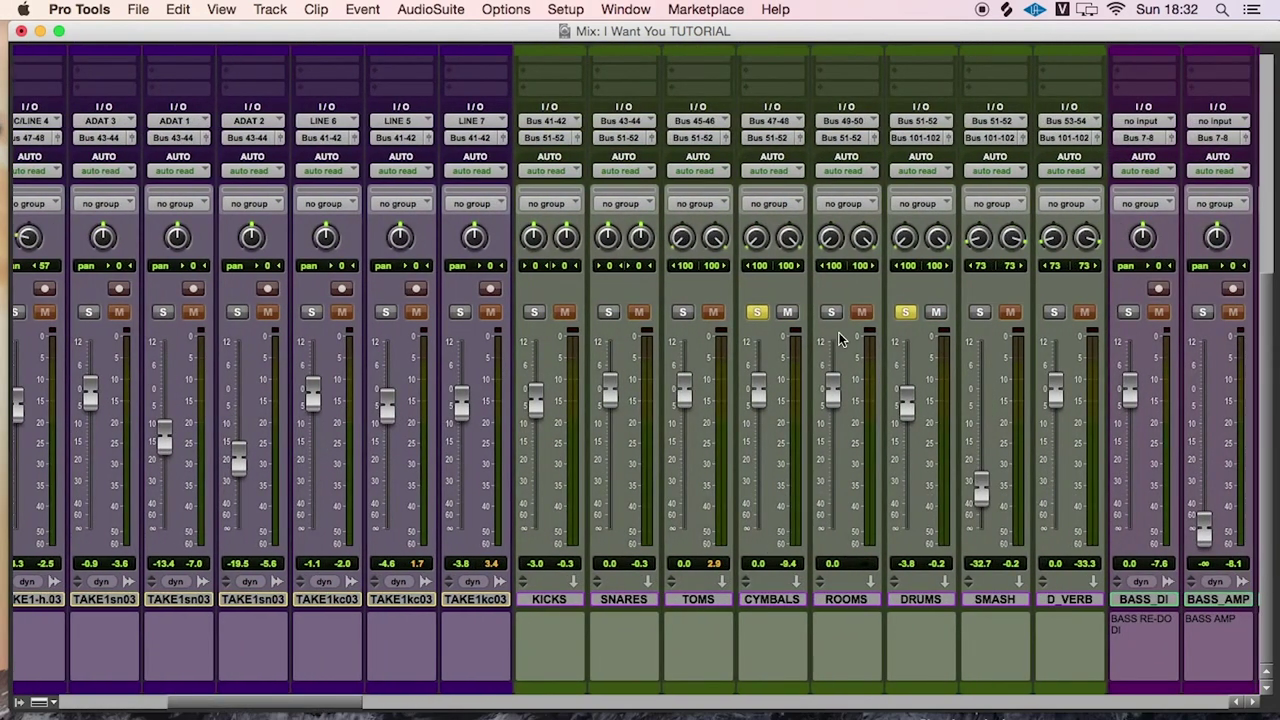
{"action": "left_click", "coordinate": [763, 317]}
{"action": "left_click", "coordinate": [831, 313]}
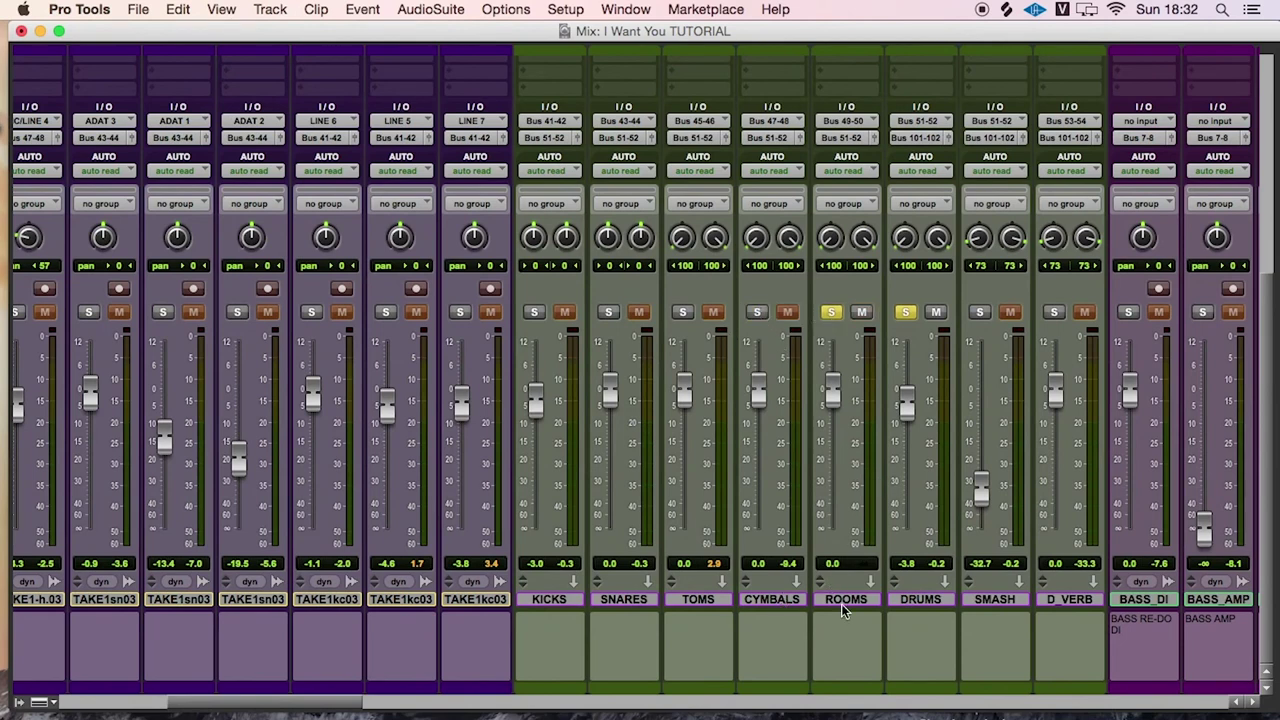
Bypass the EQ3 7-Band on the close rooms track and audition the soloed track without it
{"action": "scroll", "coordinate": [1276, 520], "scroll_direction": "up", "scroll_amount": 10}
{"action": "scroll", "coordinate": [1276, 520], "scroll_direction": "down", "scroll_amount": 10}
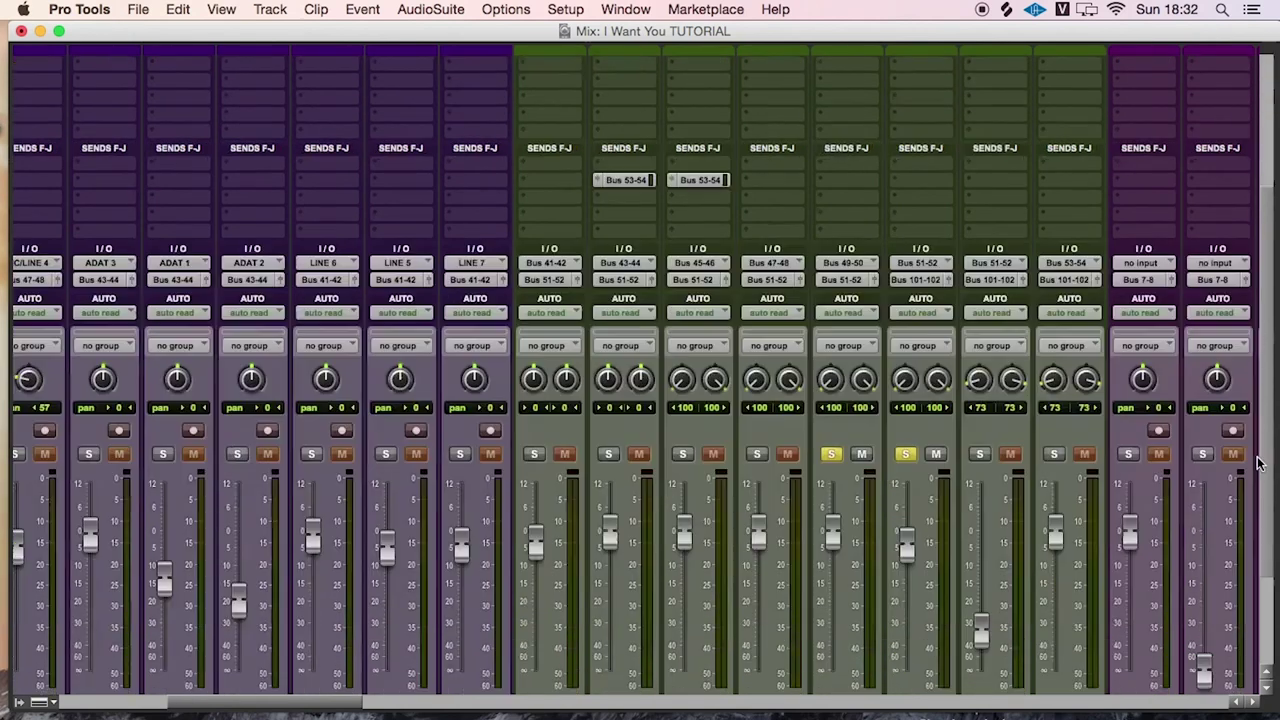
{"action": "scroll", "coordinate": [345, 708], "scroll_direction": "left", "scroll_amount": 10}
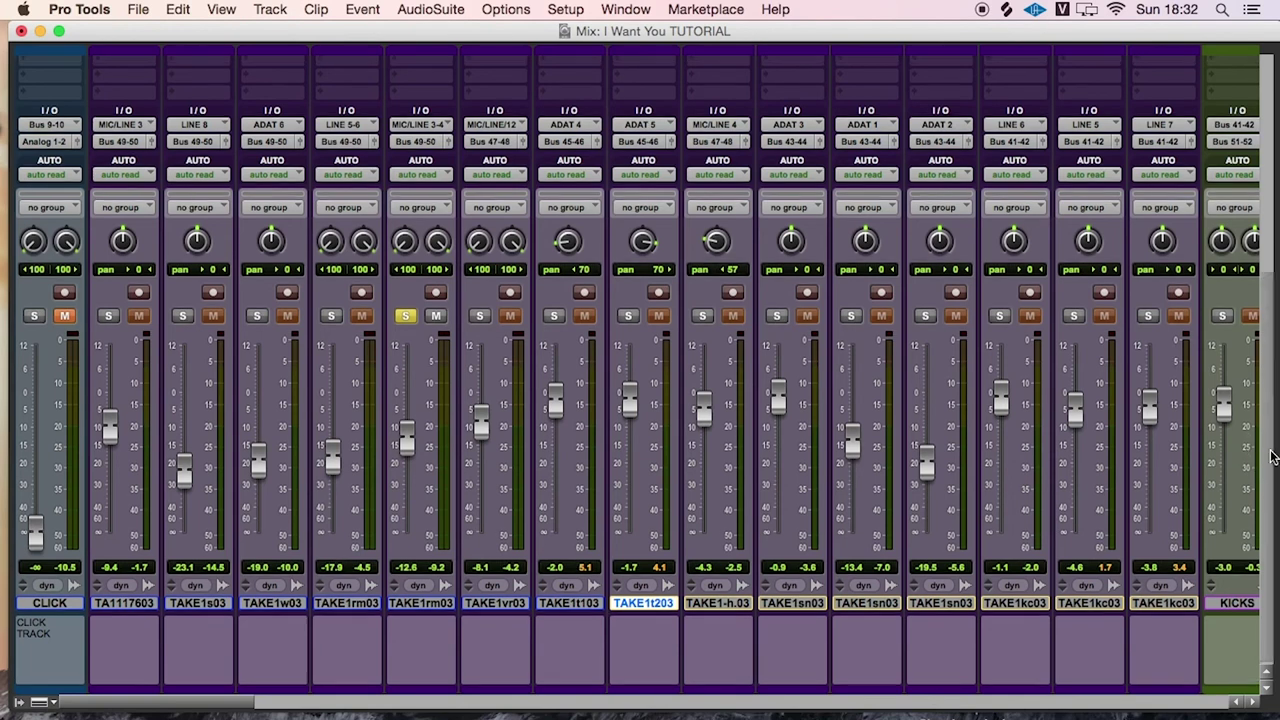
{"action": "left_click_drag", "start_coordinate": [1274, 457], "coordinate": [1268, 254]}
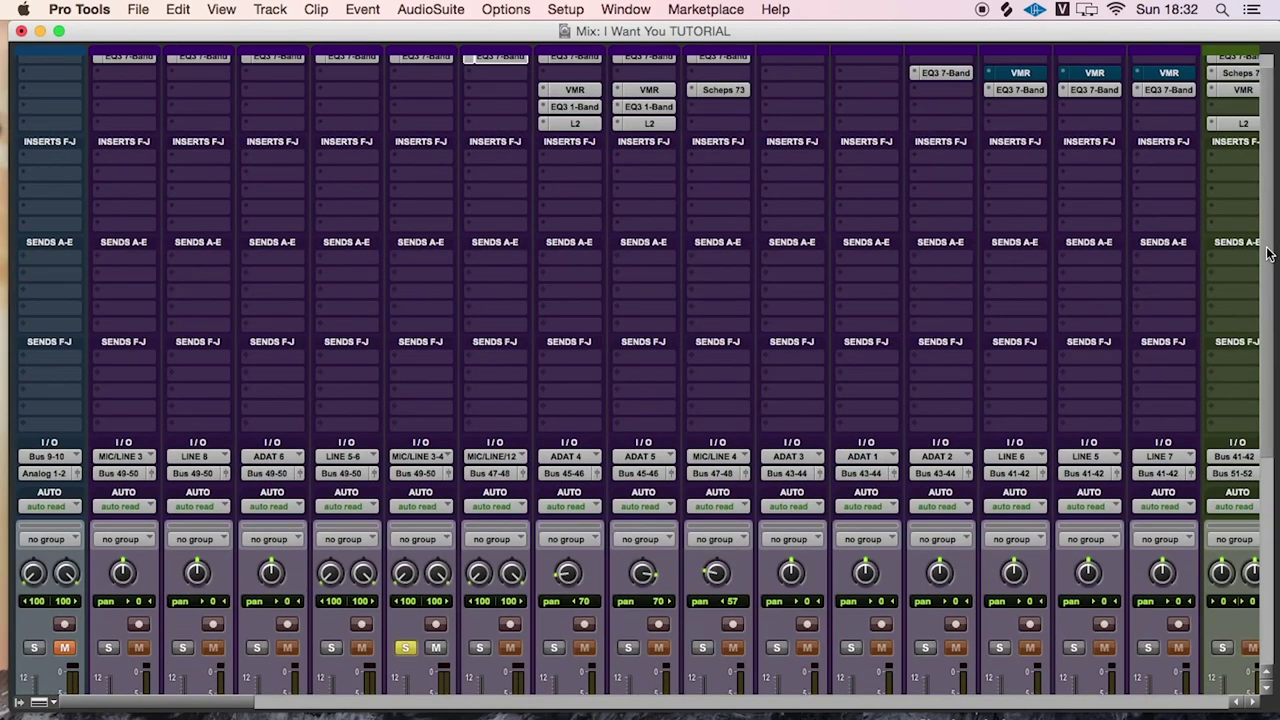
{"action": "left_click", "coordinate": [424, 57], "text": "super"}
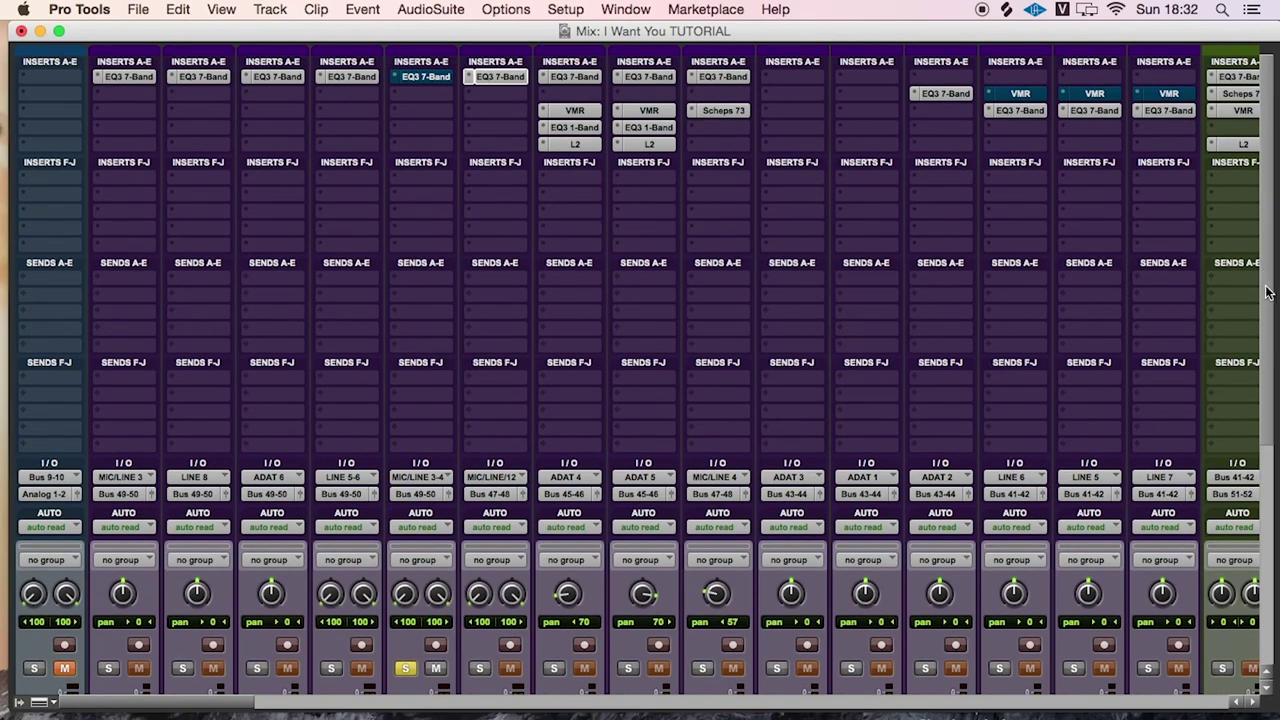
{"action": "left_click_drag", "start_coordinate": [1268, 285], "coordinate": [1277, 507]}
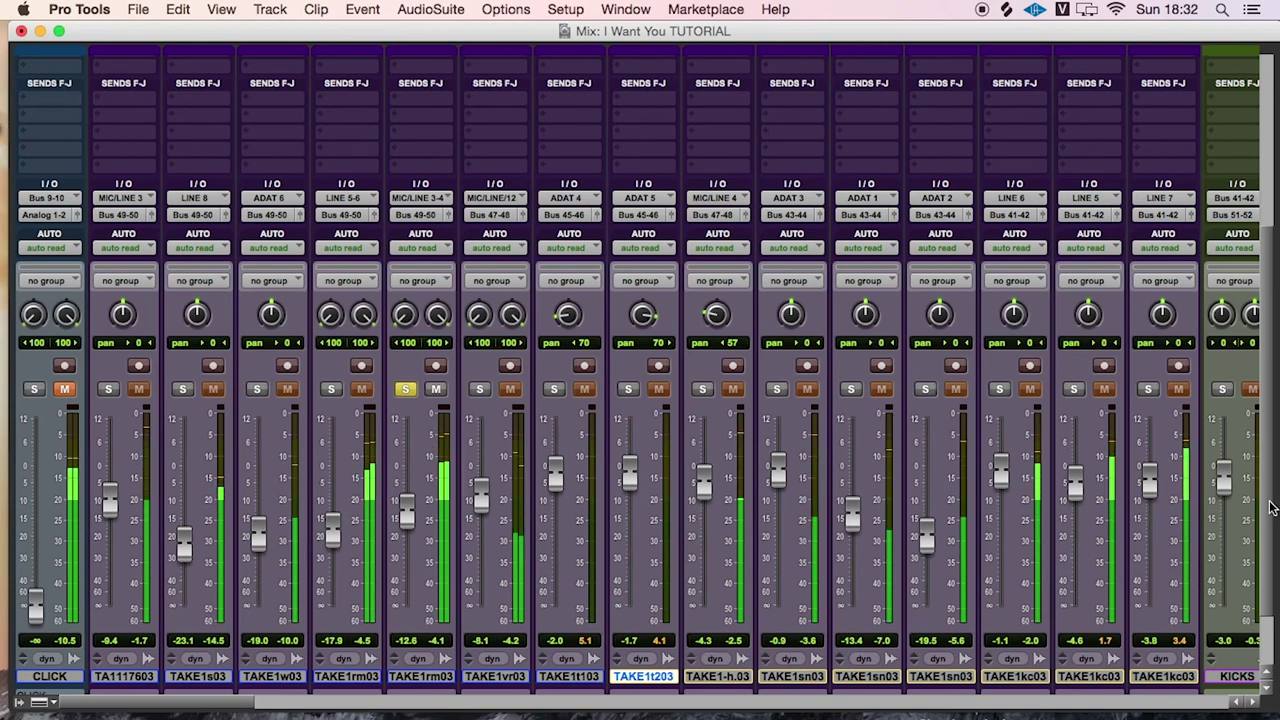
{"action": "left_click_drag", "start_coordinate": [1277, 507], "coordinate": [1268, 316]}
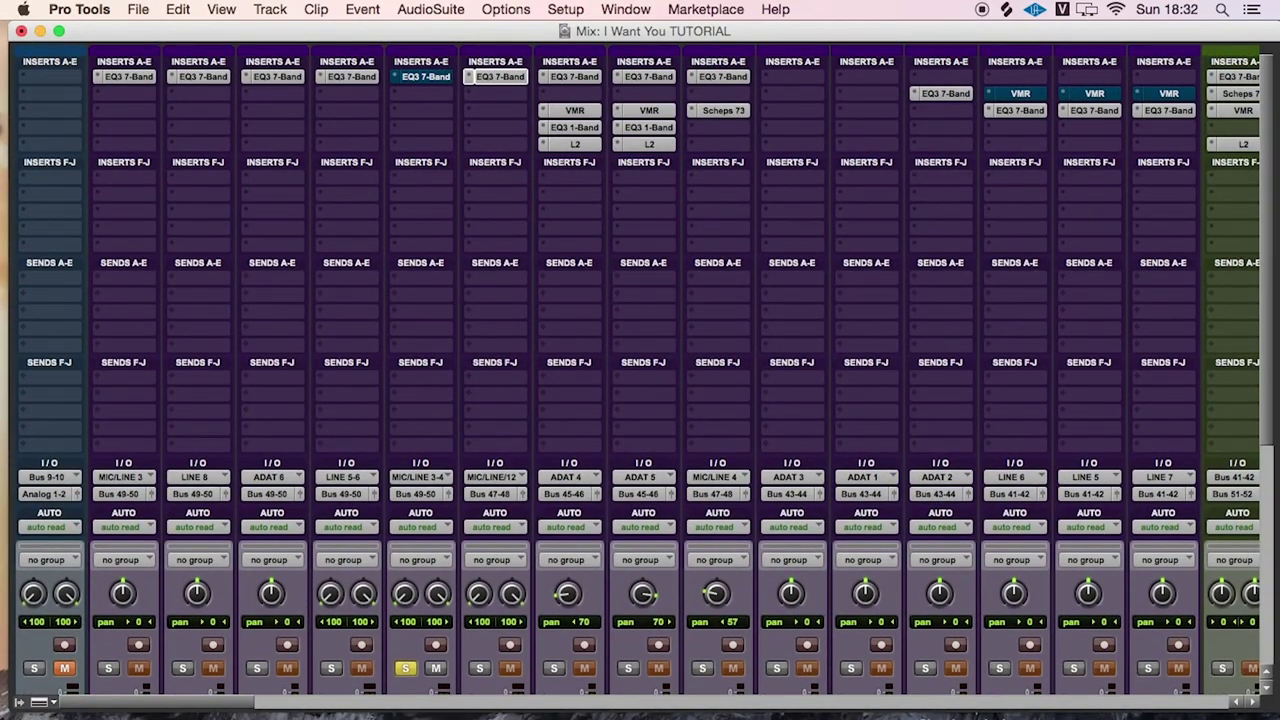
Engage the close rooms EQ3 7-Band, compare it bypassed and engaged, leave it engaged and close it
{"action": "left_click", "coordinate": [428, 79]}
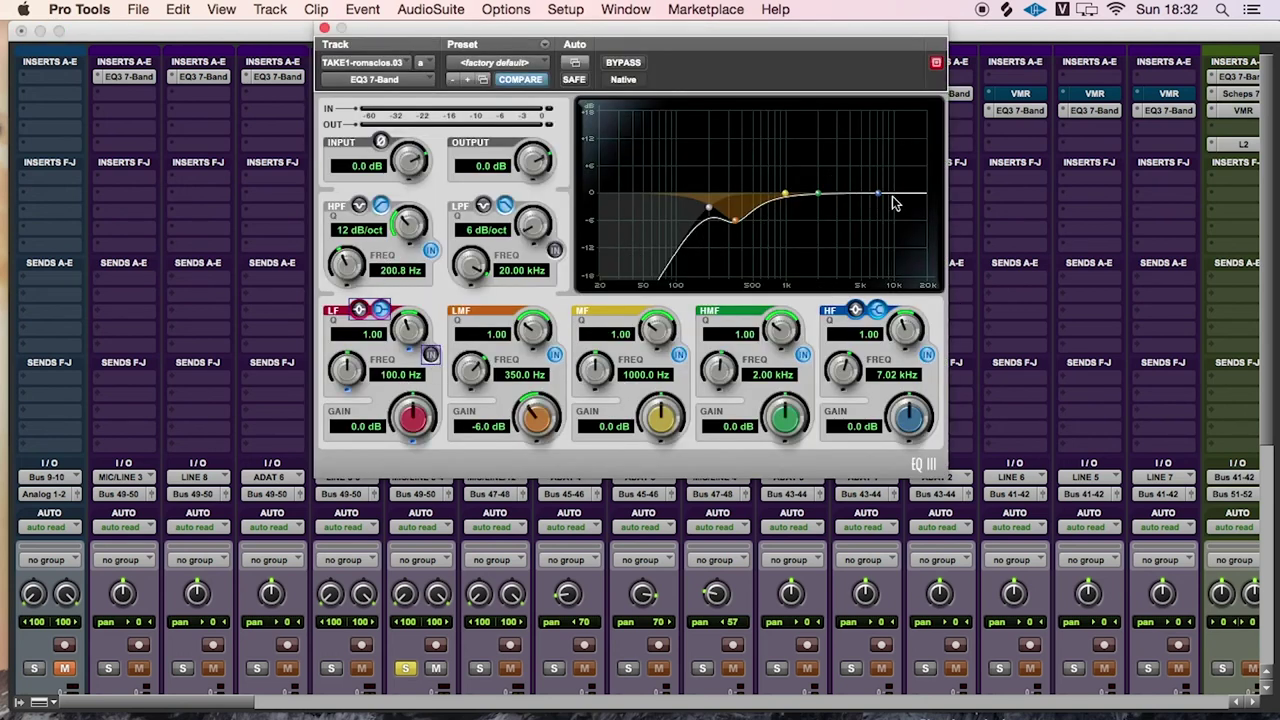
{"action": "left_click", "coordinate": [324, 29]}
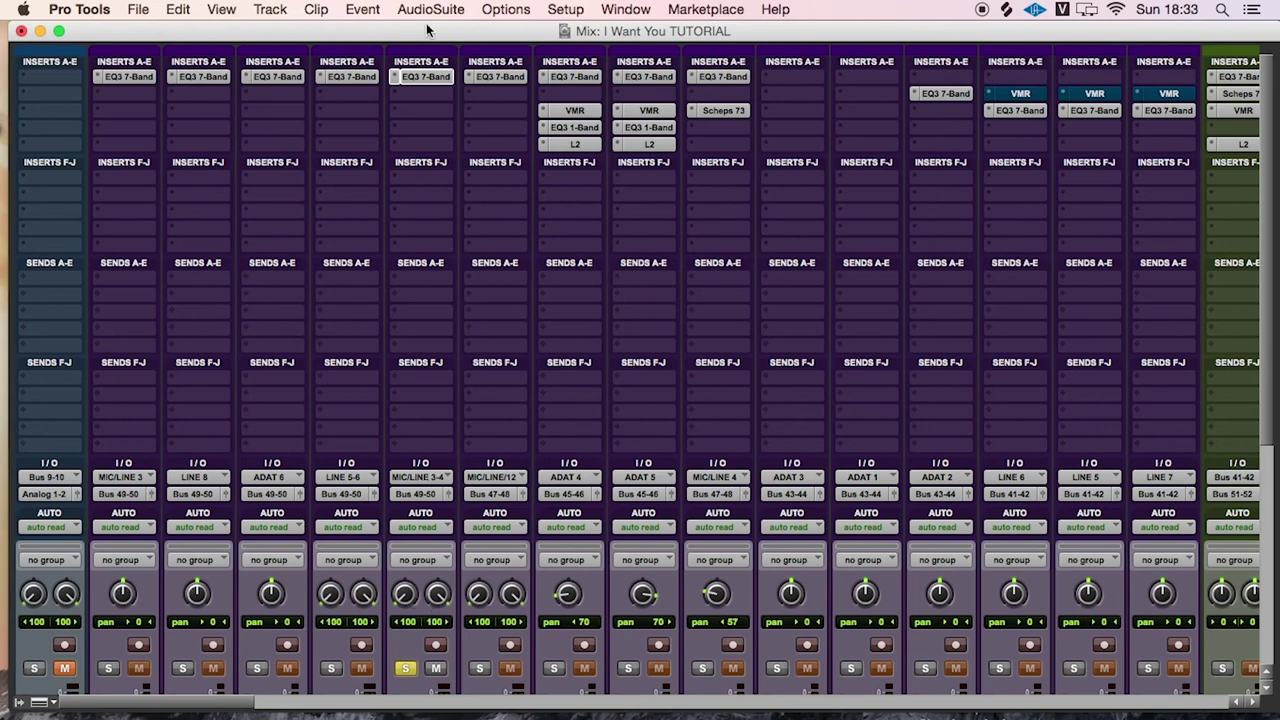
{"action": "left_click", "coordinate": [417, 75]}
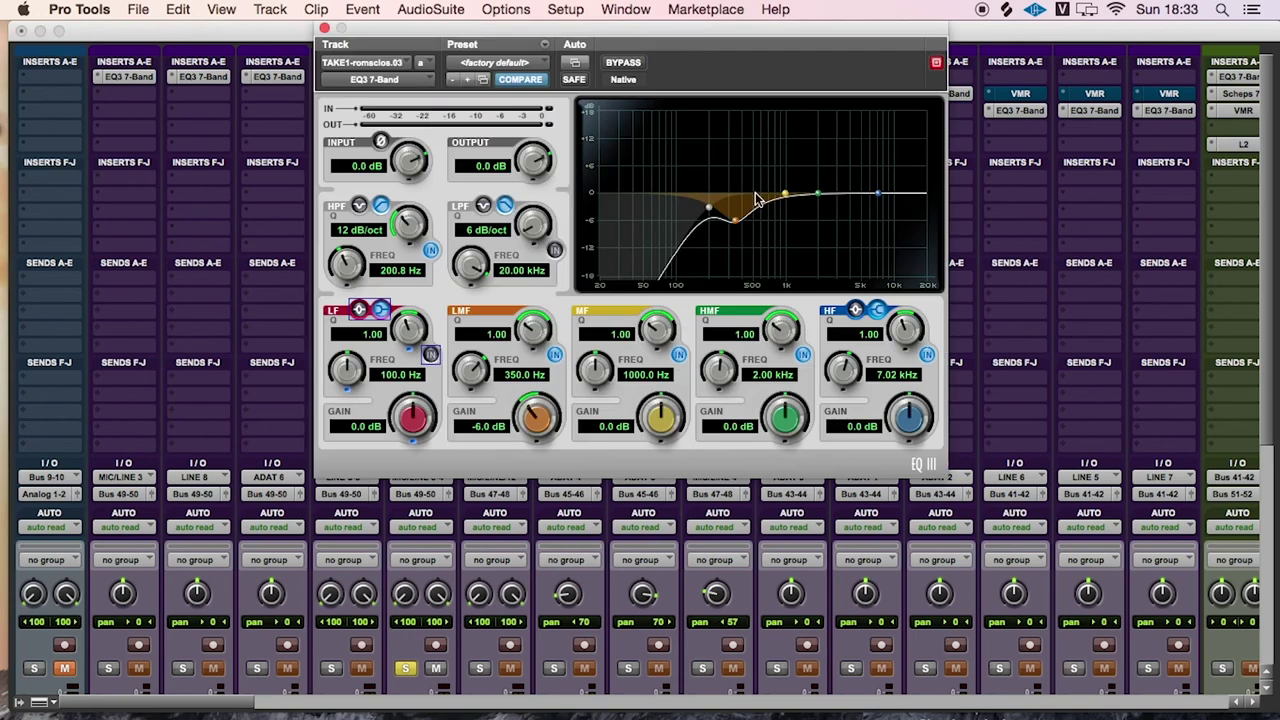
{"action": "left_click", "coordinate": [621, 63]}
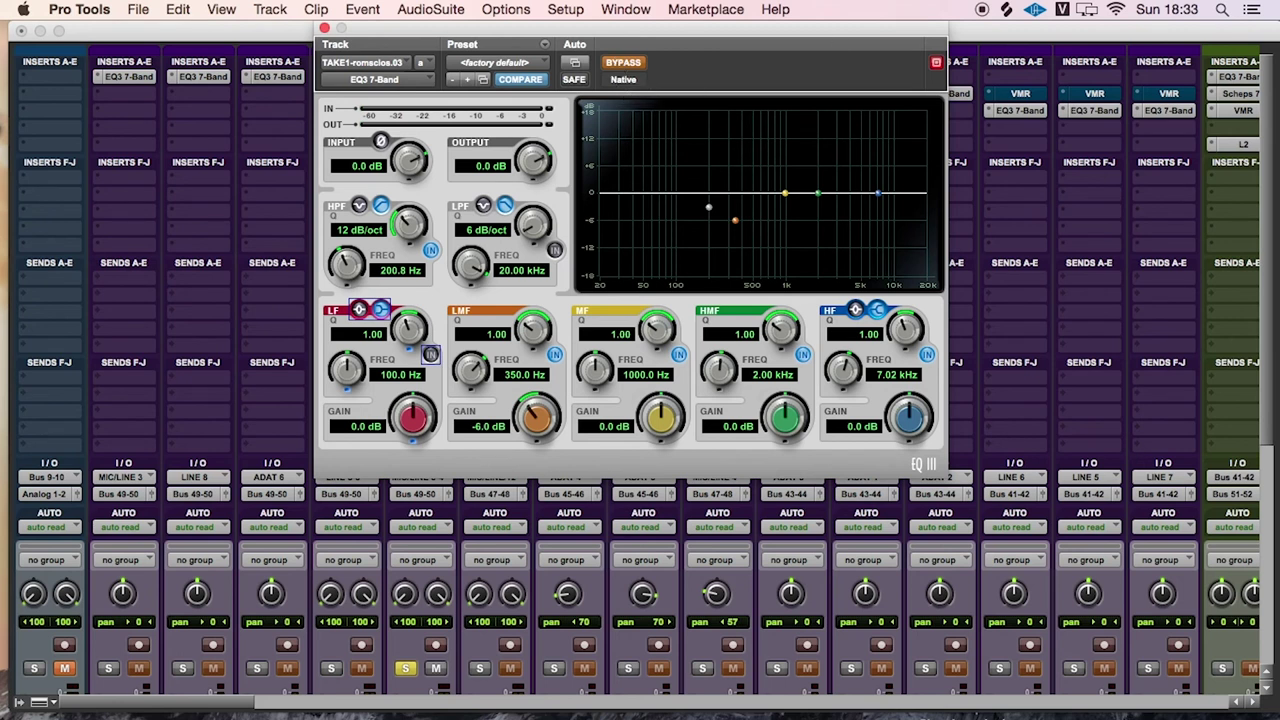
{"action": "left_click", "coordinate": [618, 64]}
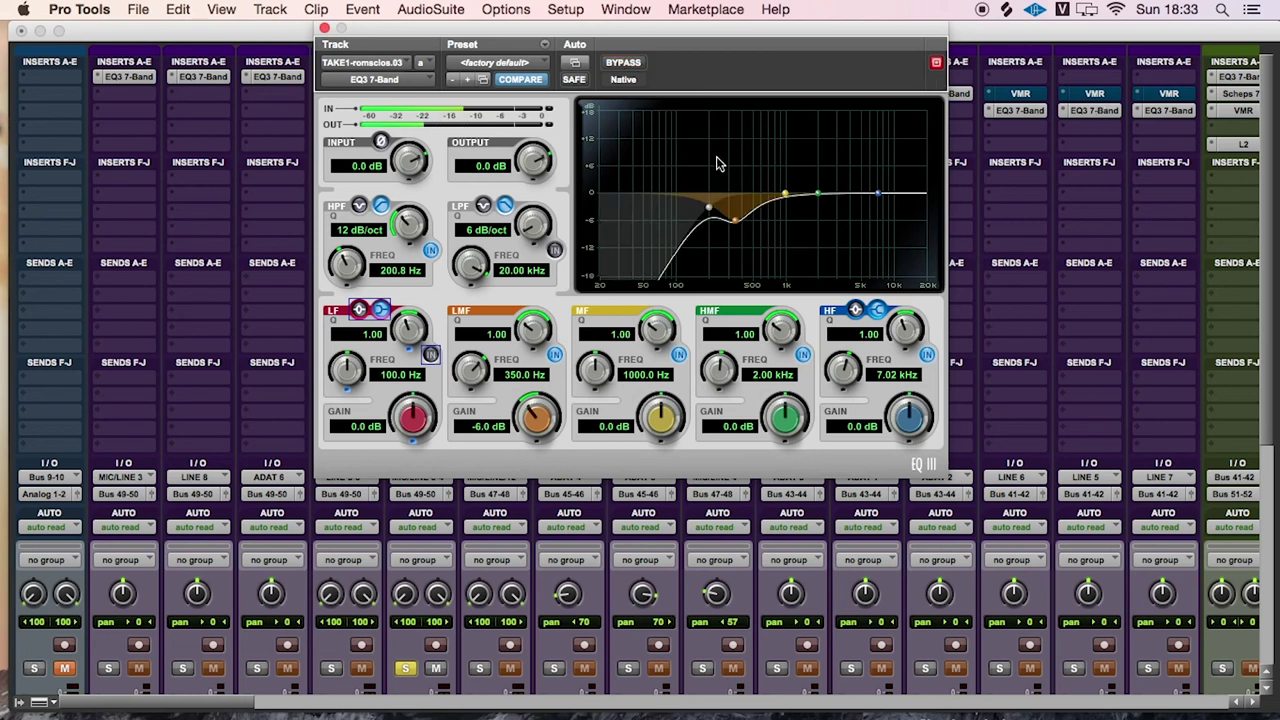
{"action": "left_click", "coordinate": [325, 29]}
Solo the LINE 5-6 rooms track in place of the close rooms track and open its EQ3 7-Band
{"action": "scroll", "coordinate": [432, 482], "scroll_direction": "down", "scroll_amount": 5}
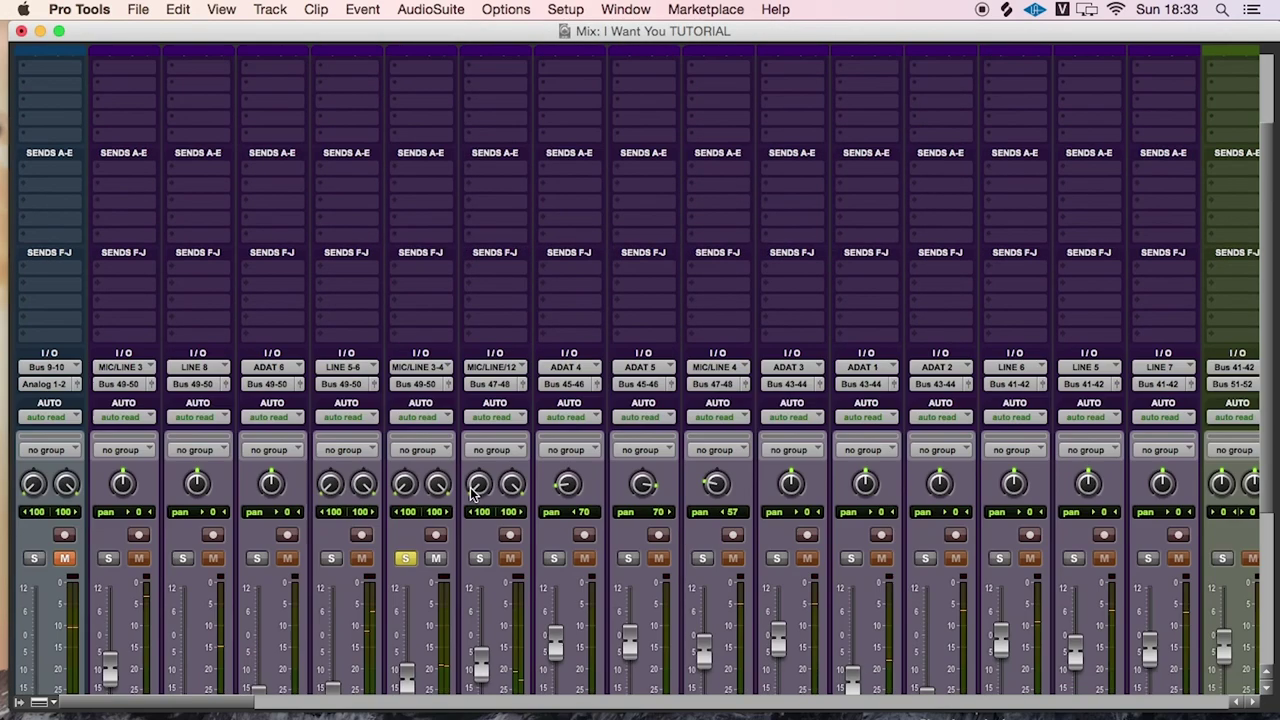
{"action": "left_click", "coordinate": [331, 441]}
{"action": "left_click", "coordinate": [406, 441]}
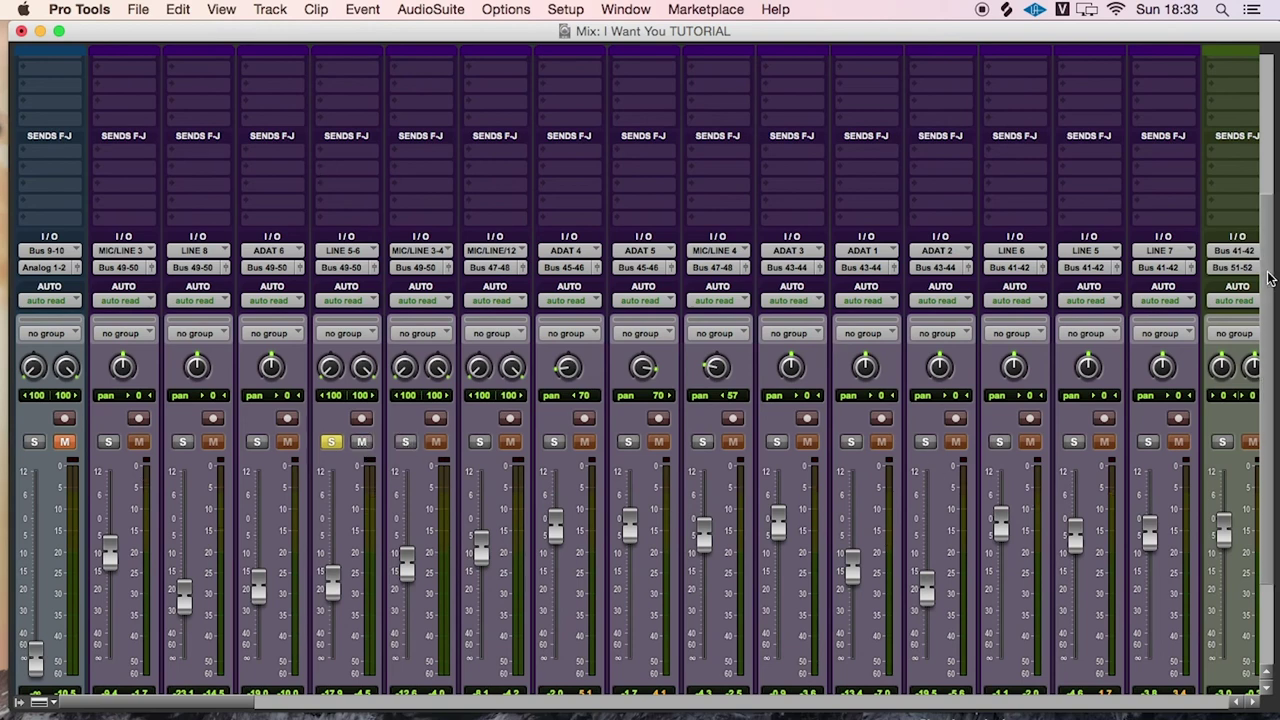
{"action": "scroll", "coordinate": [1265, 262], "scroll_direction": "up", "scroll_amount": 5}
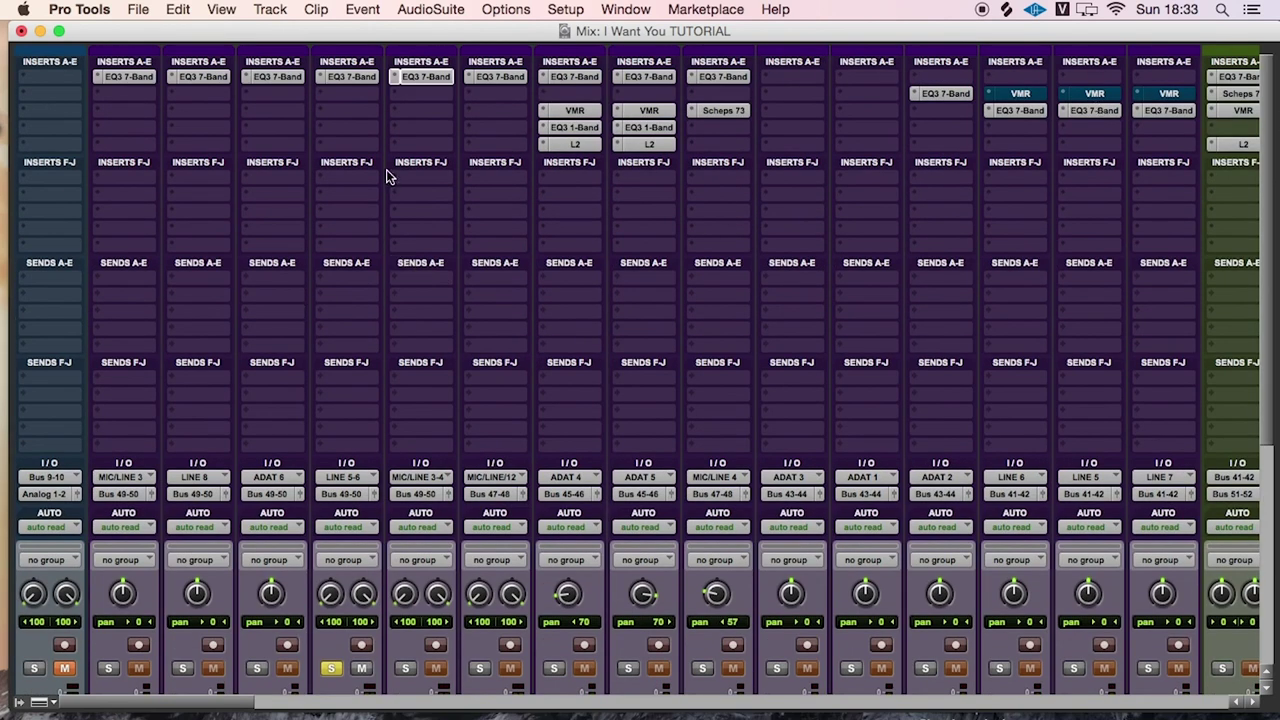
{"action": "left_click", "coordinate": [349, 77]}
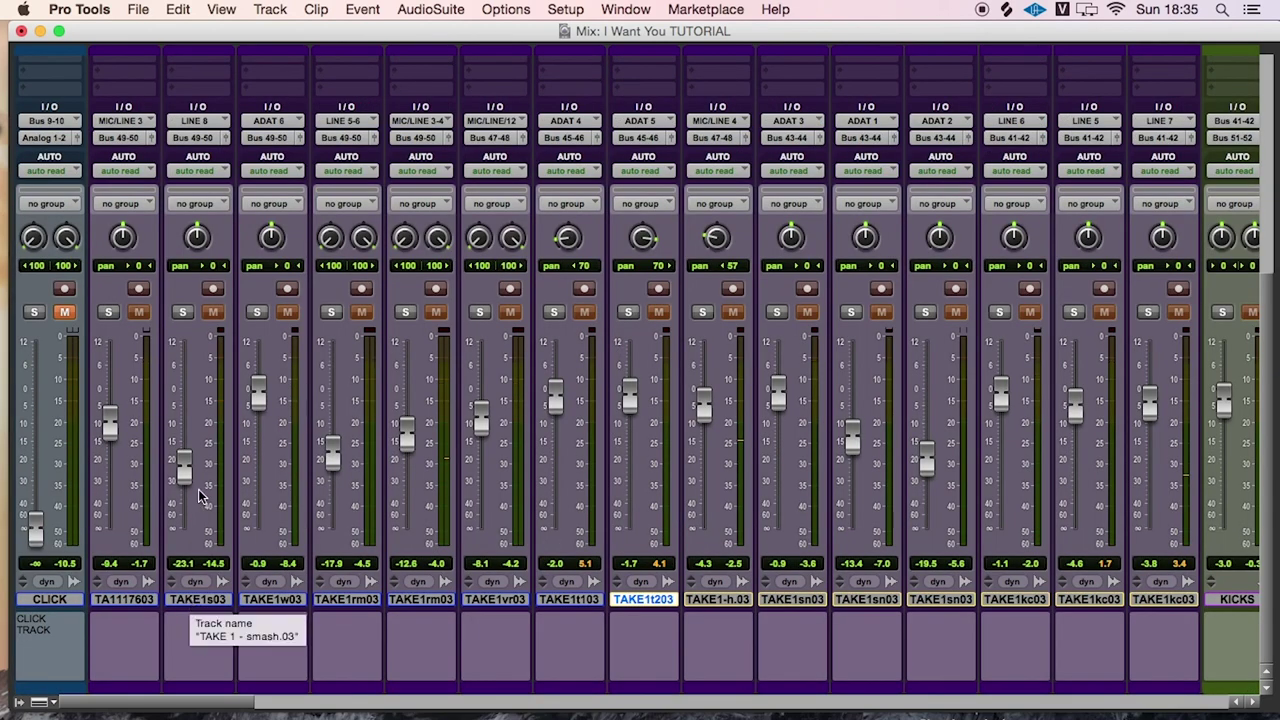
Solo the smash track, set its fader to -5.7 dB and audition it with its EQ3 7-Band bypassed
{"action": "left_click", "coordinate": [182, 312]}
{"action": "left_click_drag", "start_coordinate": [1262, 440], "coordinate": [1272, 250]}
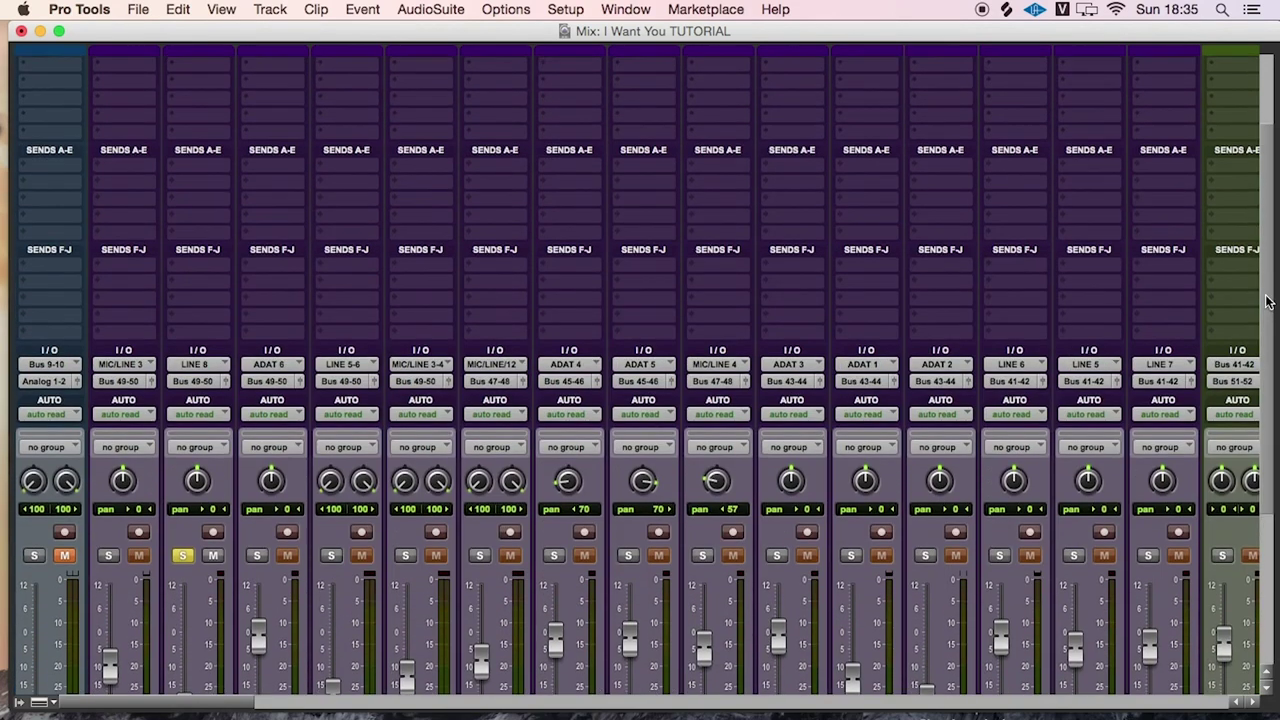
{"action": "scroll", "coordinate": [213, 308], "scroll_direction": "down", "scroll_amount": 5}
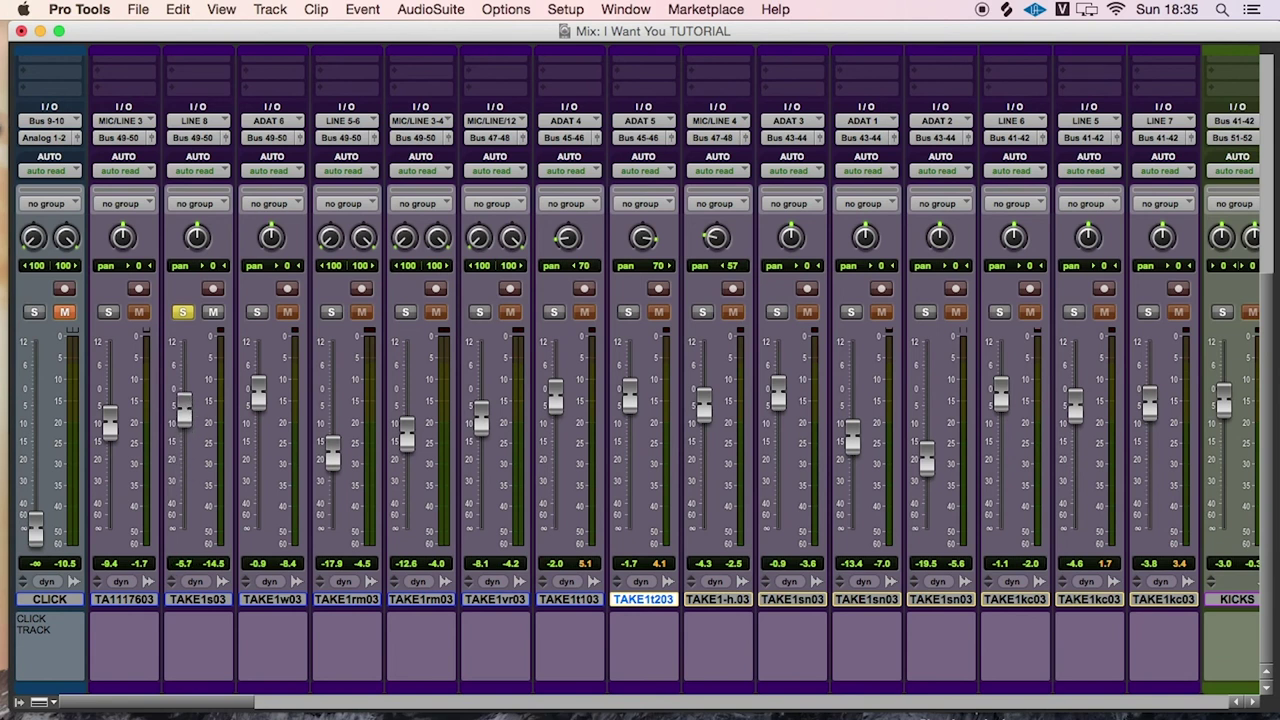
{"action": "key", "text": "space"}
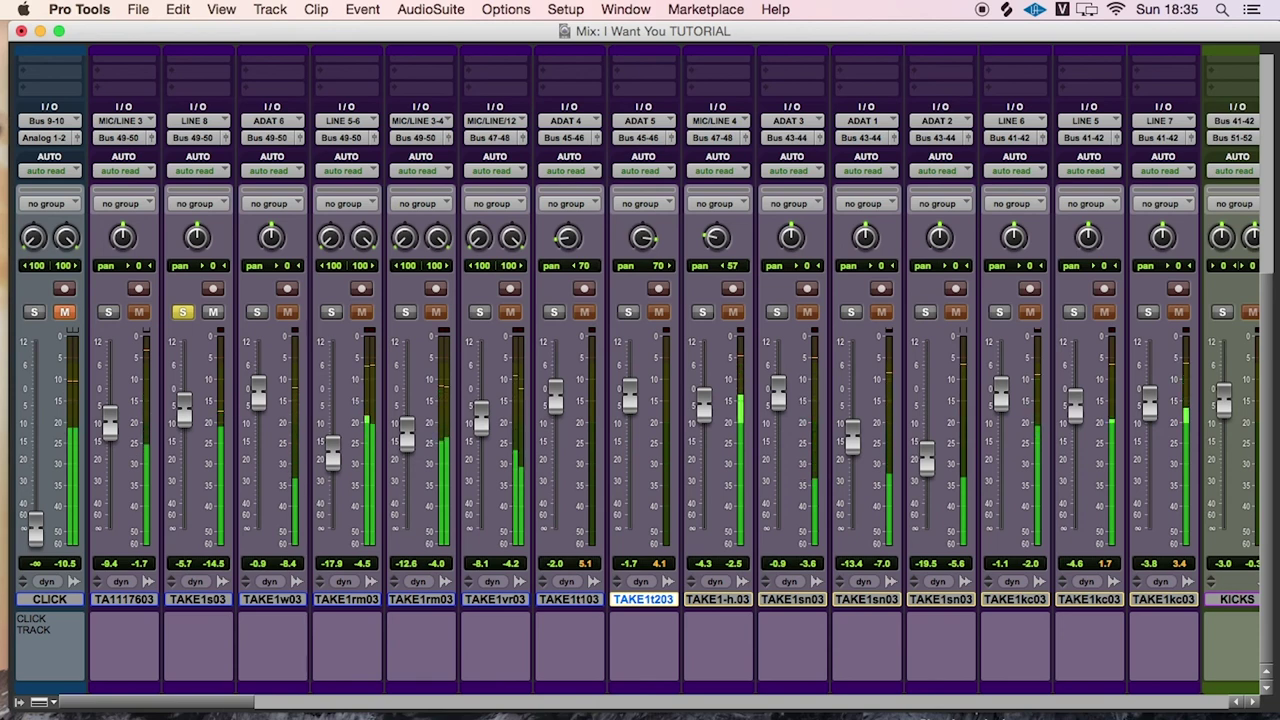
{"action": "key", "text": "space"}
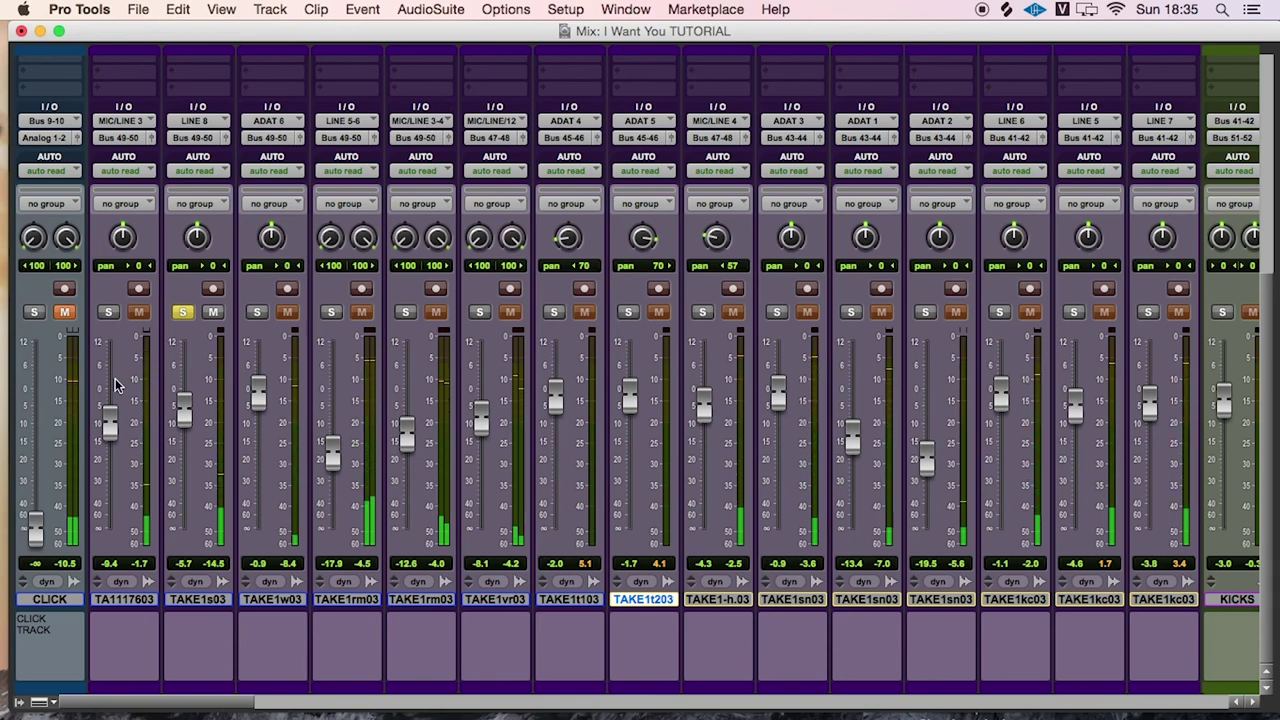
Engage the smash track's EQ3 7-Band, compare the soloed track with it engaged and bypassed, leave it engaged and close it
{"action": "left_click_drag", "start_coordinate": [1268, 545], "coordinate": [1268, 327]}
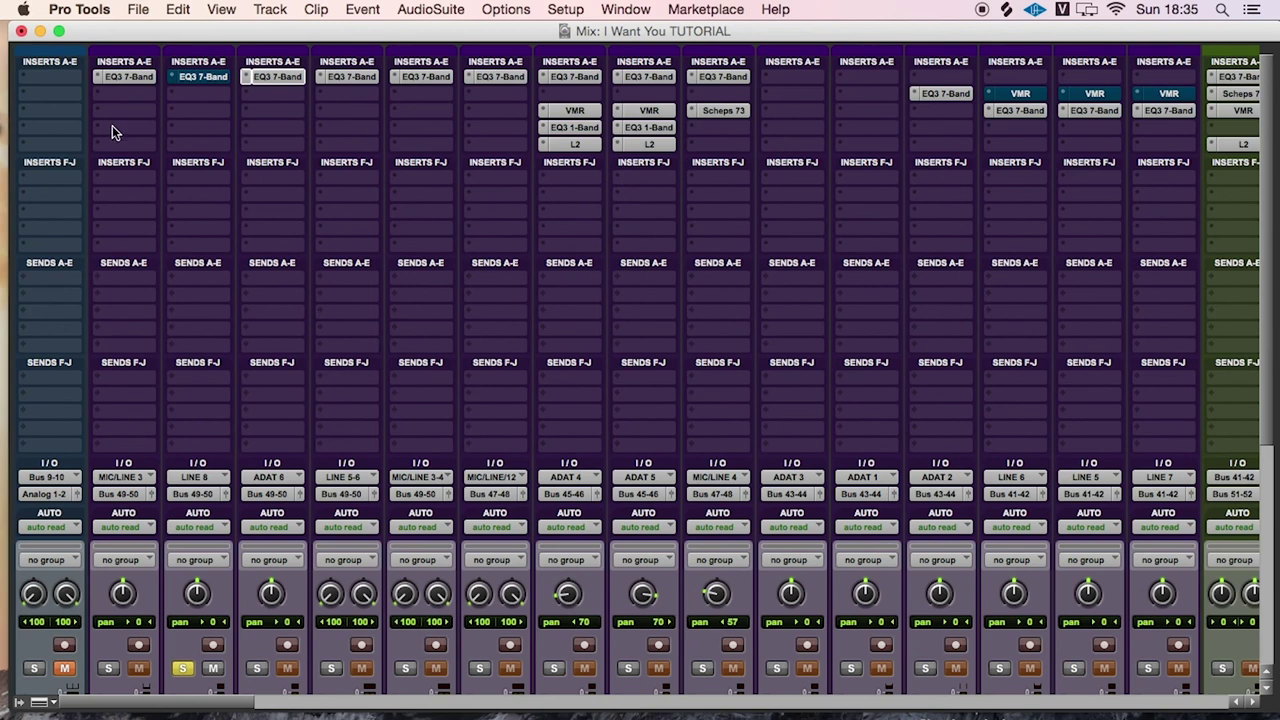
{"action": "left_click", "coordinate": [205, 77]}
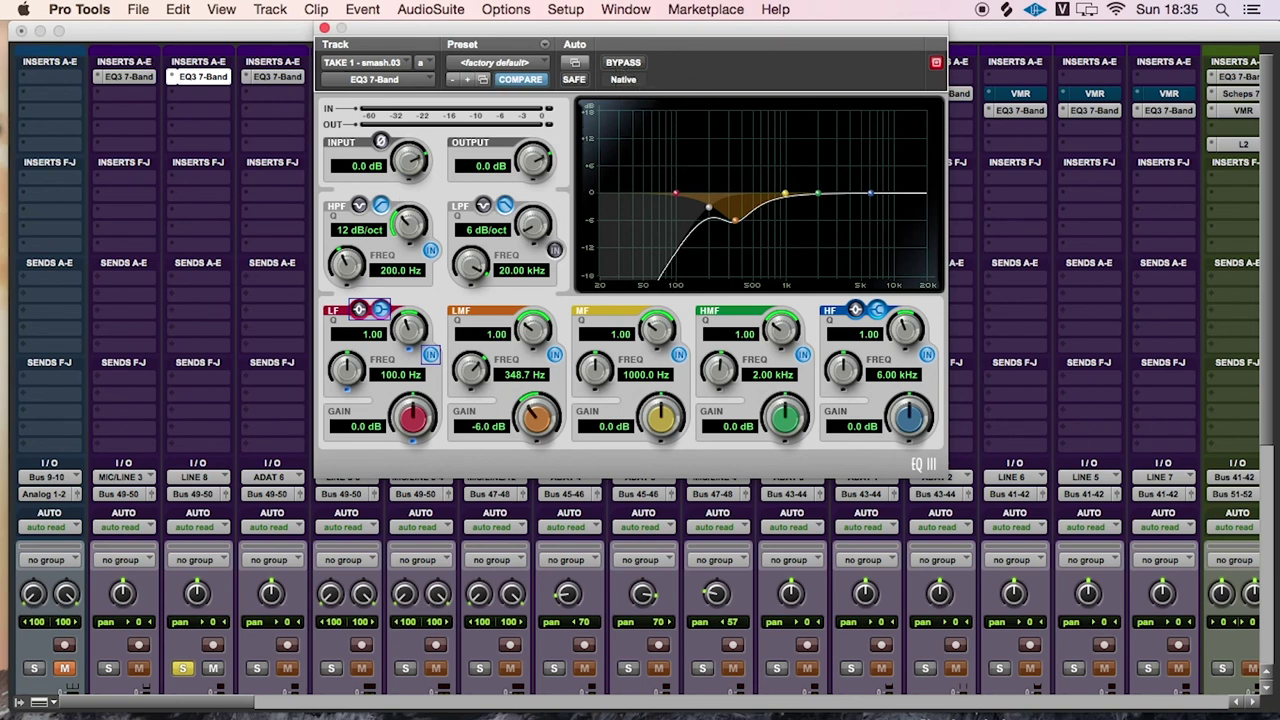
{"action": "key", "text": "space"}
{"action": "left_click", "coordinate": [620, 63]}
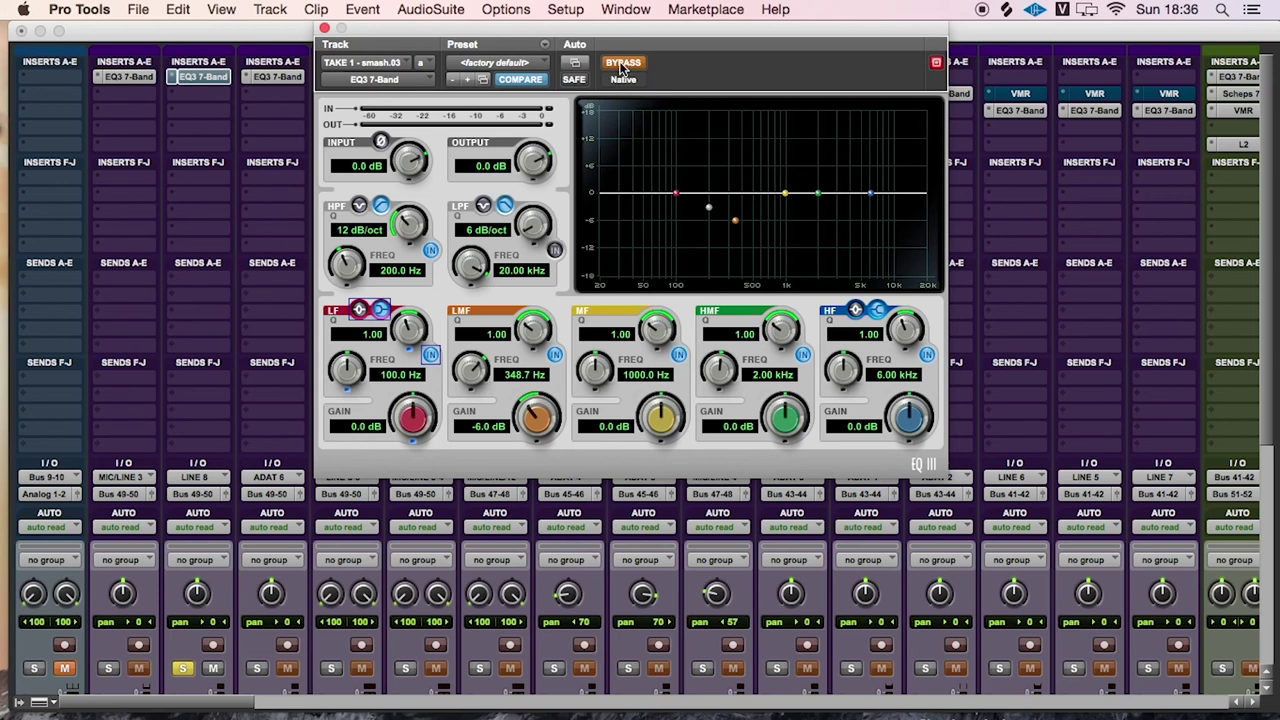
{"action": "key", "text": "space"}
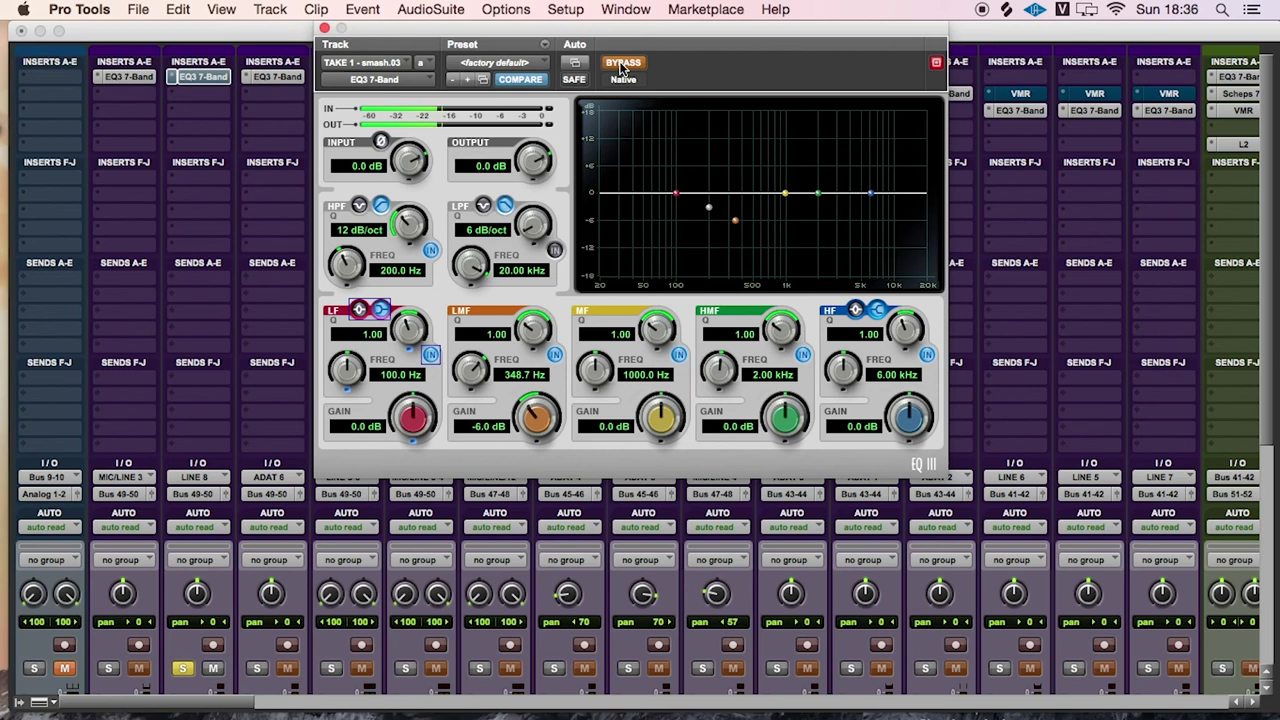
{"action": "left_click", "coordinate": [622, 64]}
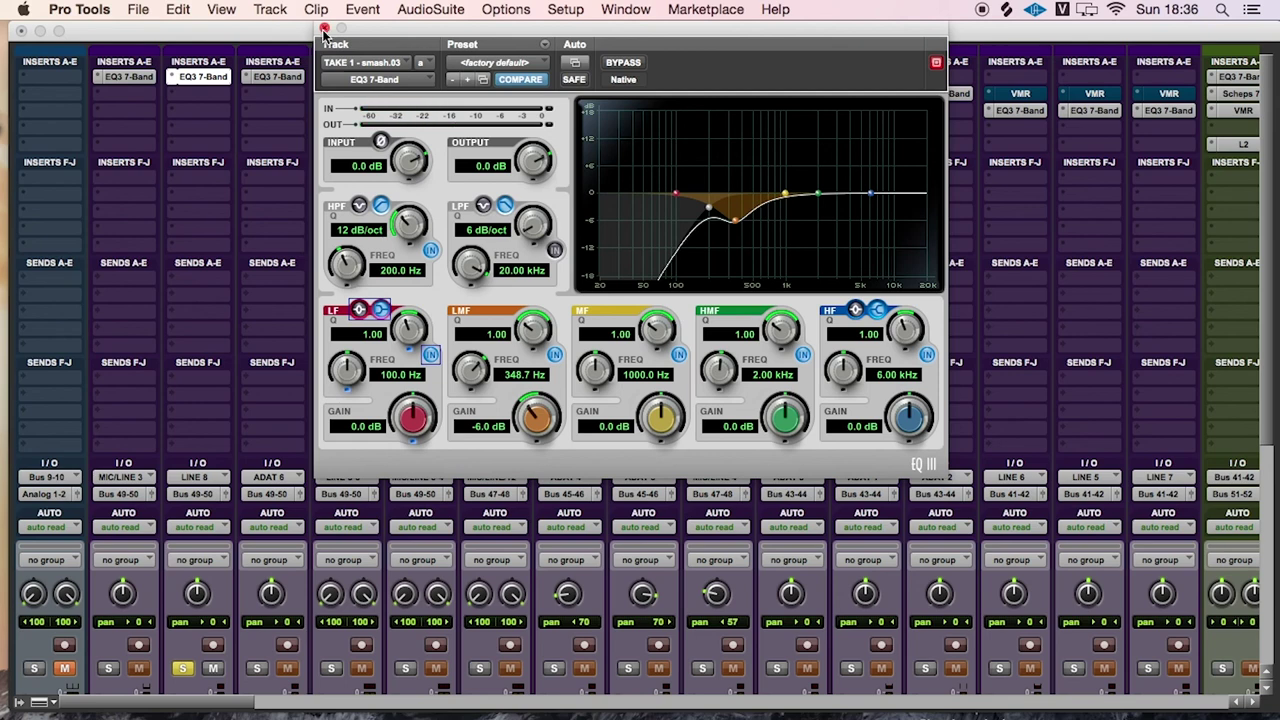
{"action": "left_click", "coordinate": [323, 28]}
Lower the smash track's fader to -16.3 dB and the neighbouring ADAT 6 track's fader to -18.2 dB
{"action": "scroll", "coordinate": [176, 419], "scroll_direction": "down", "scroll_amount": 5}
{"action": "left_click_drag", "start_coordinate": [185, 405], "coordinate": [185, 450]}
{"action": "left_click_drag", "start_coordinate": [260, 396], "coordinate": [256, 456]}
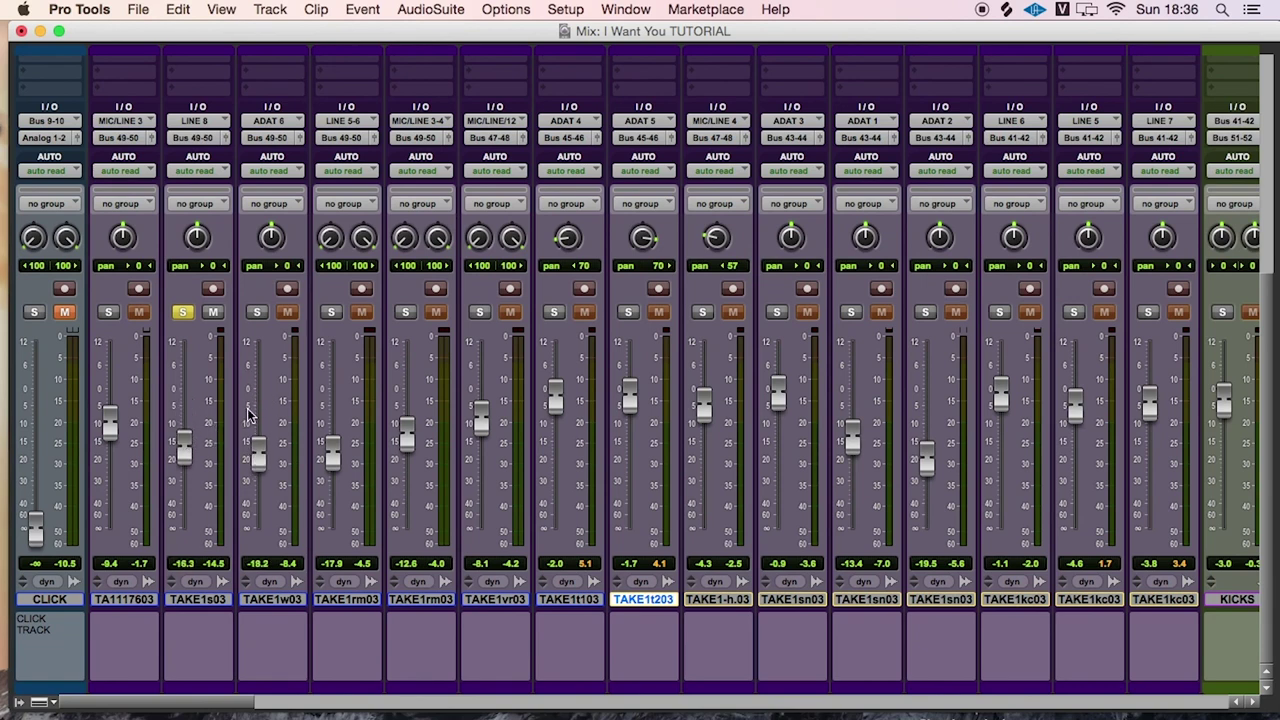
Select and solo all drum mic tracks from the MIC/LINE 3 track through the LINE 7 kick track
{"action": "scroll", "coordinate": [250, 415], "scroll_direction": "right", "scroll_amount": 10}
{"action": "scroll", "coordinate": [250, 415], "scroll_direction": "up", "scroll_amount": 1}
{"action": "left_click", "coordinate": [303, 655]}
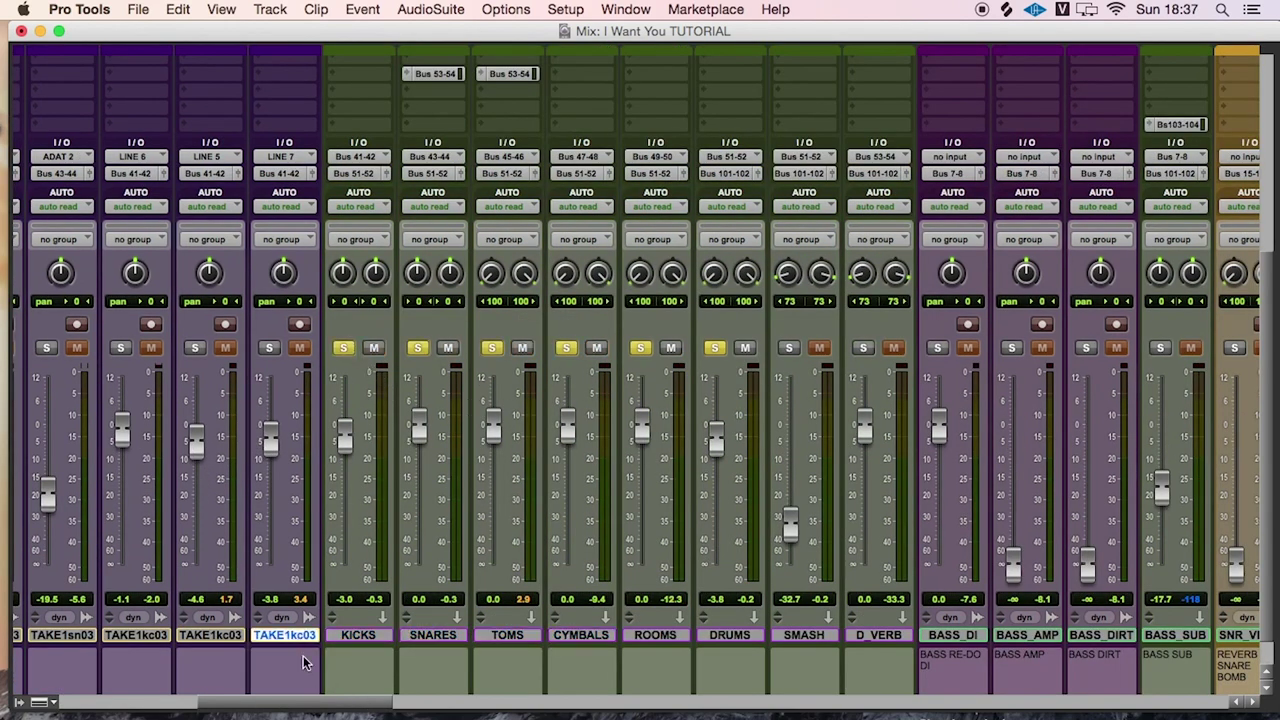
{"action": "left_click_drag", "start_coordinate": [315, 706], "coordinate": [135, 706]}
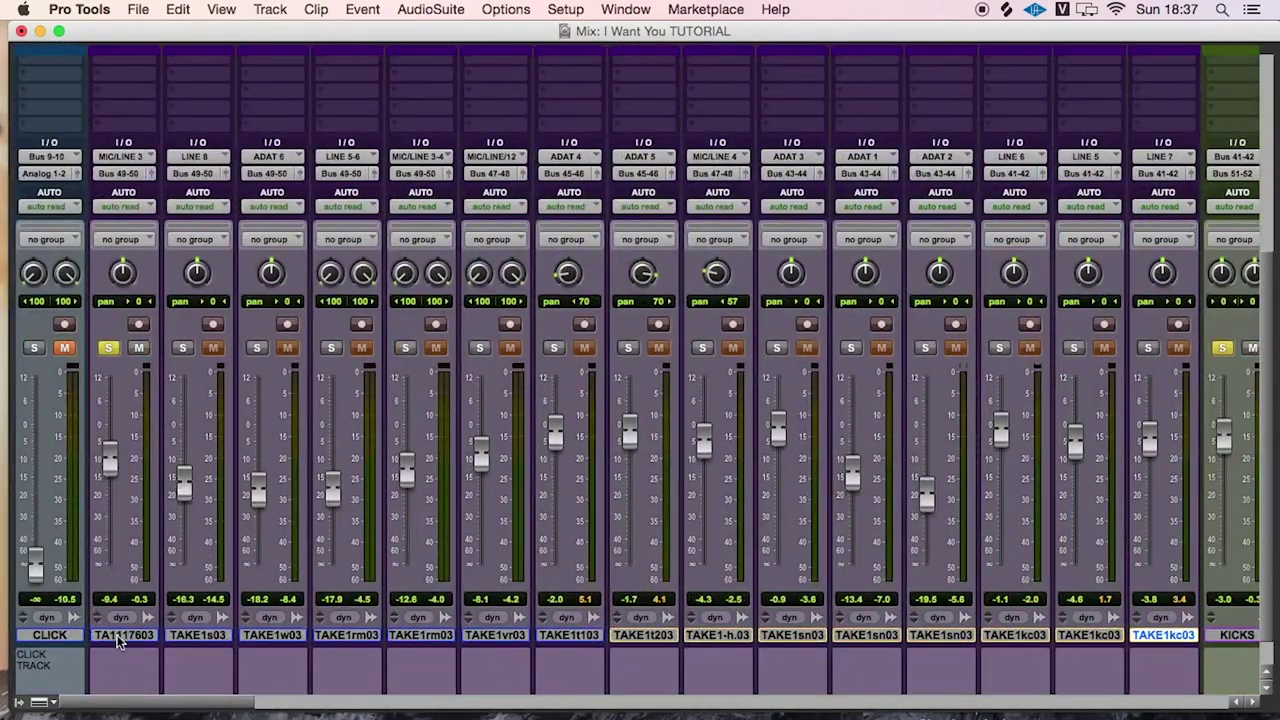
{"action": "left_click", "coordinate": [183, 348]}
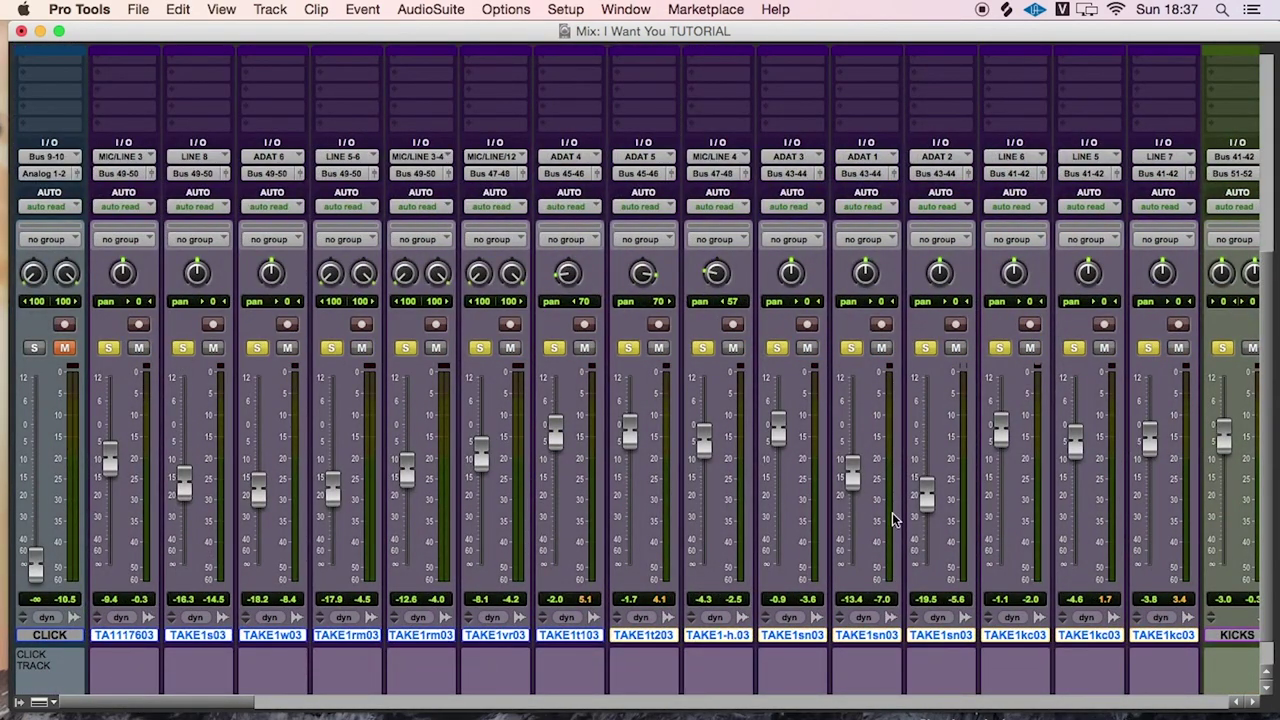
Play the soloed drum mix with its buses and lower the hi-hat track's fader to -9.1 dB
{"action": "left_click_drag", "start_coordinate": [223, 708], "coordinate": [333, 710]}
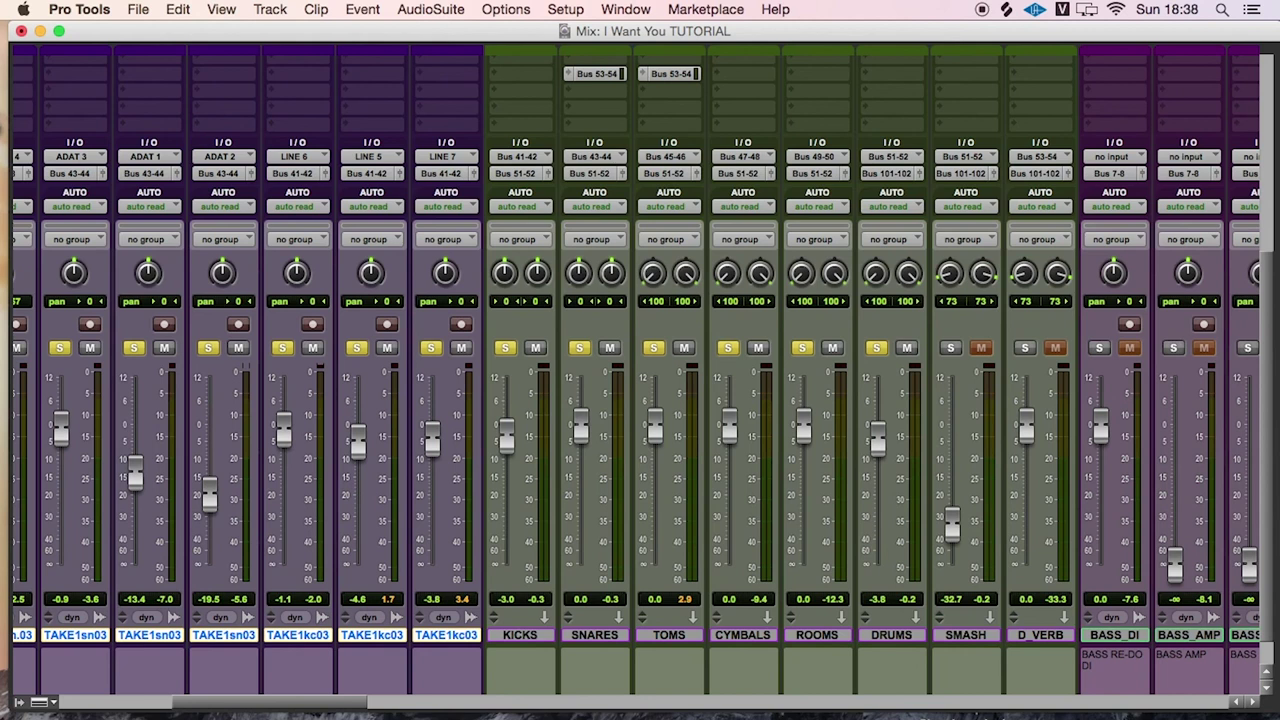
{"action": "key", "text": "space"}
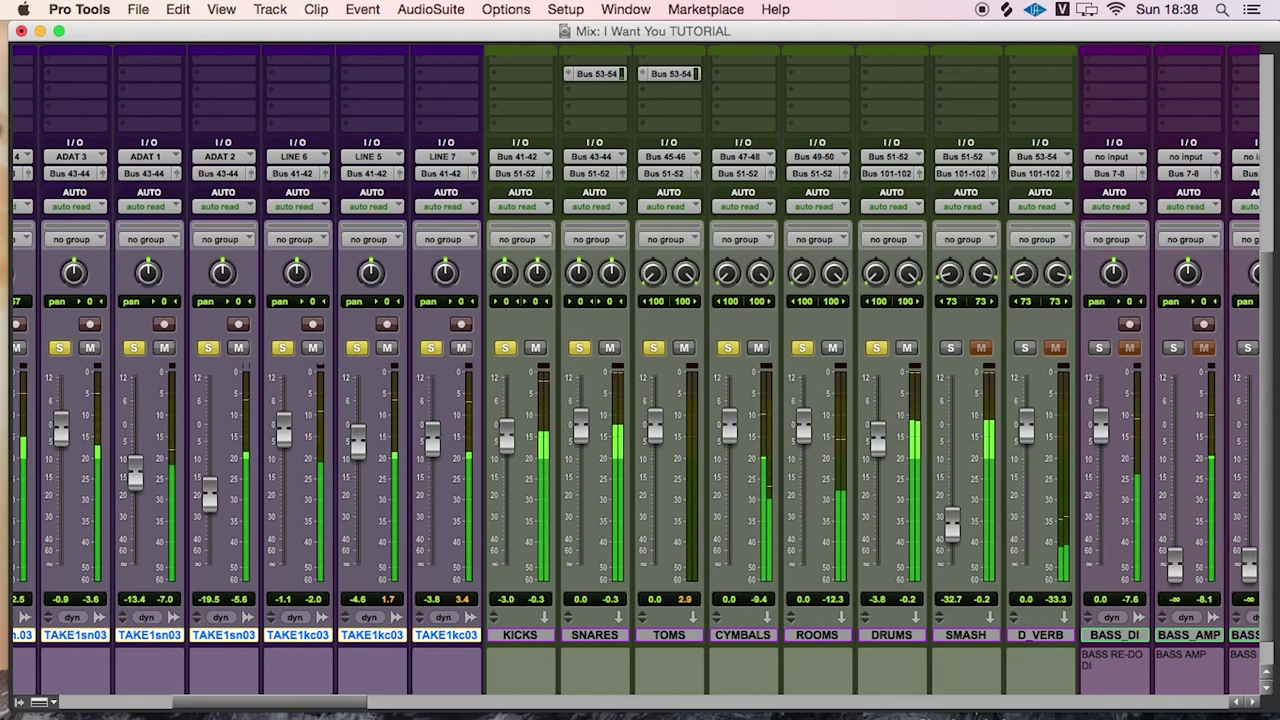
{"action": "left_click_drag", "start_coordinate": [307, 706], "coordinate": [195, 706]}
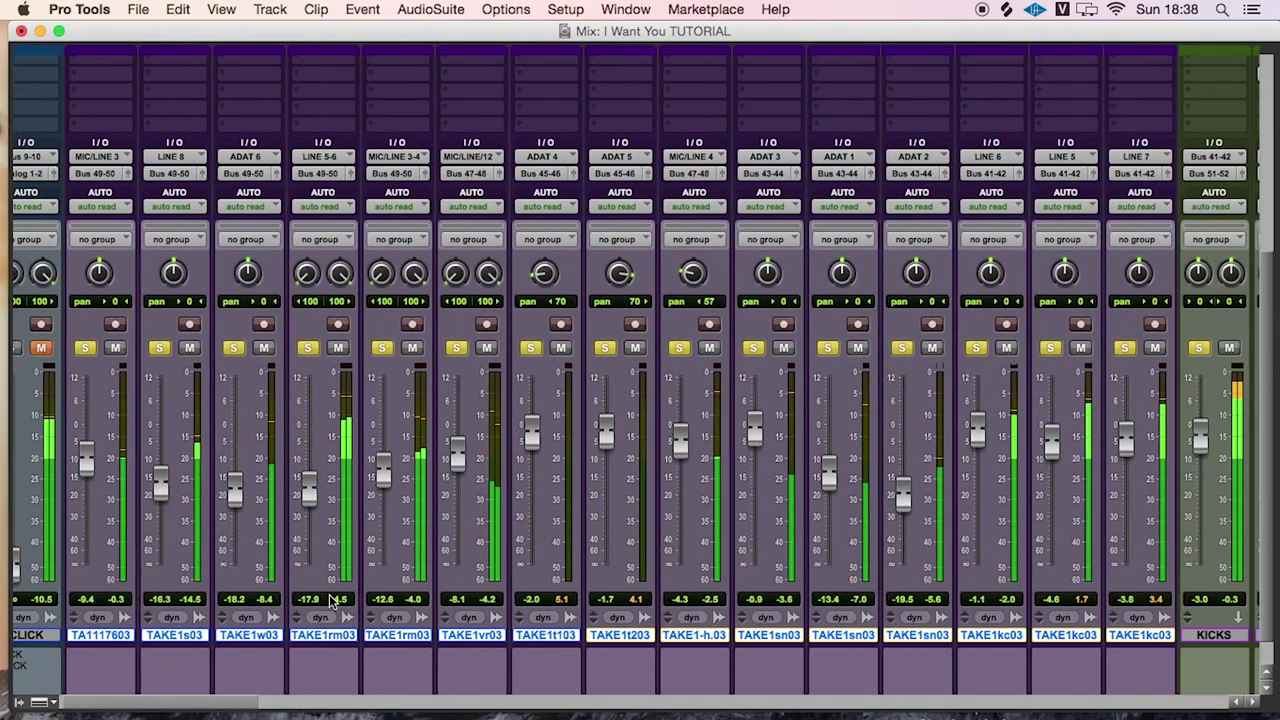
{"action": "left_click_drag", "start_coordinate": [674, 436], "coordinate": [682, 456]}
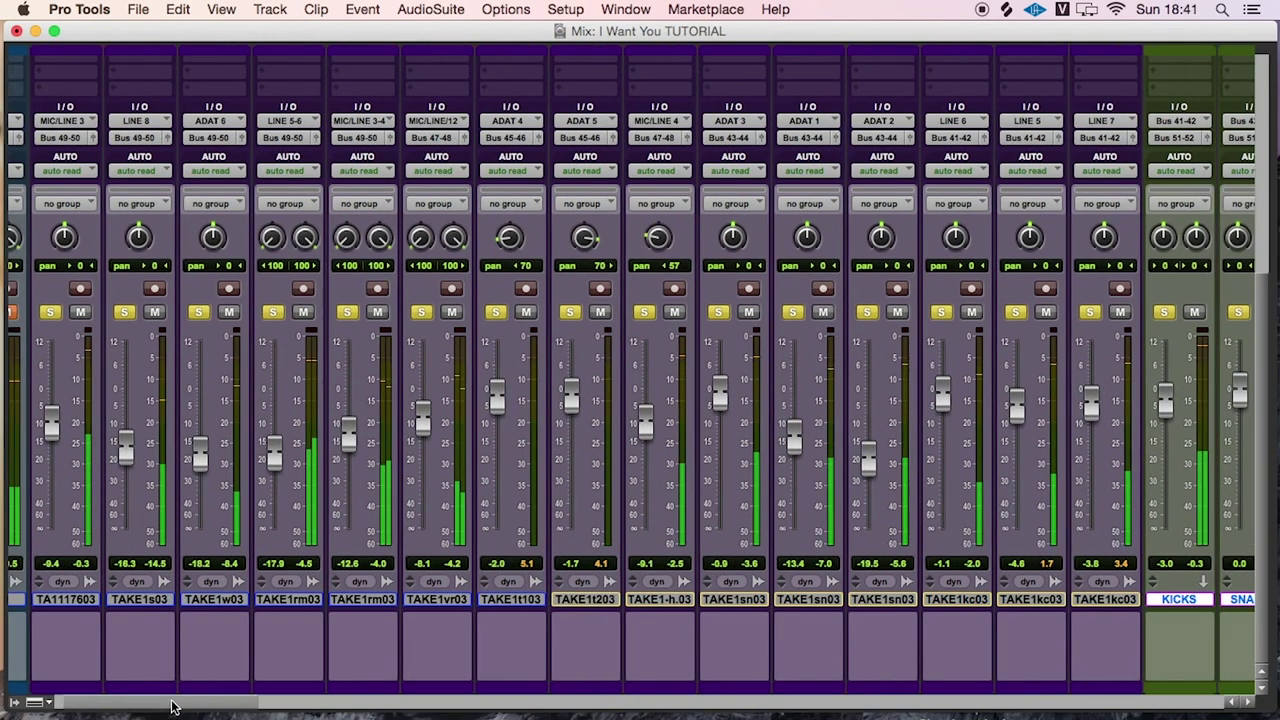
Examine the faders, routing, inserts and sends across the drum mic tracks and their buses, selecting the ADAT 1 snare track along the way
{"action": "left_click_drag", "start_coordinate": [186, 708], "coordinate": [215, 703]}
{"action": "left_click_drag", "start_coordinate": [1268, 568], "coordinate": [1264, 380]}
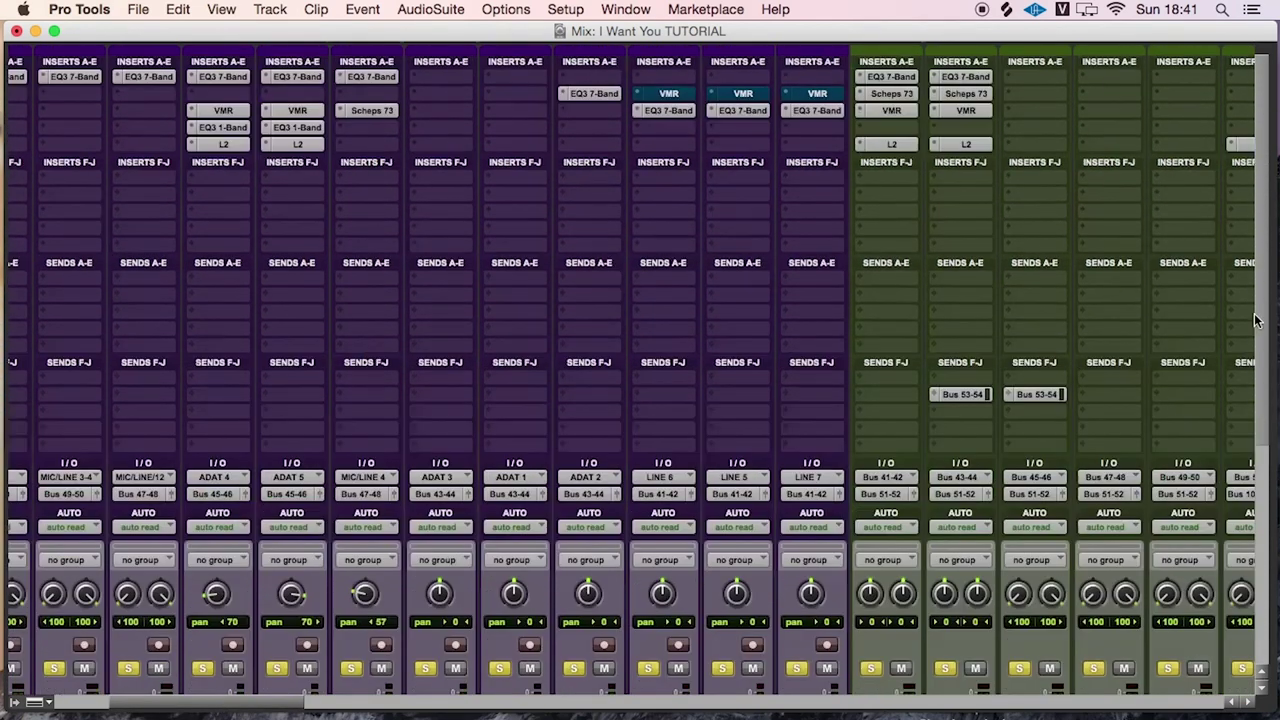
{"action": "left_click_drag", "start_coordinate": [1268, 248], "coordinate": [1247, 370]}
{"action": "scroll", "coordinate": [398, 643], "scroll_direction": "down", "scroll_amount": 1}
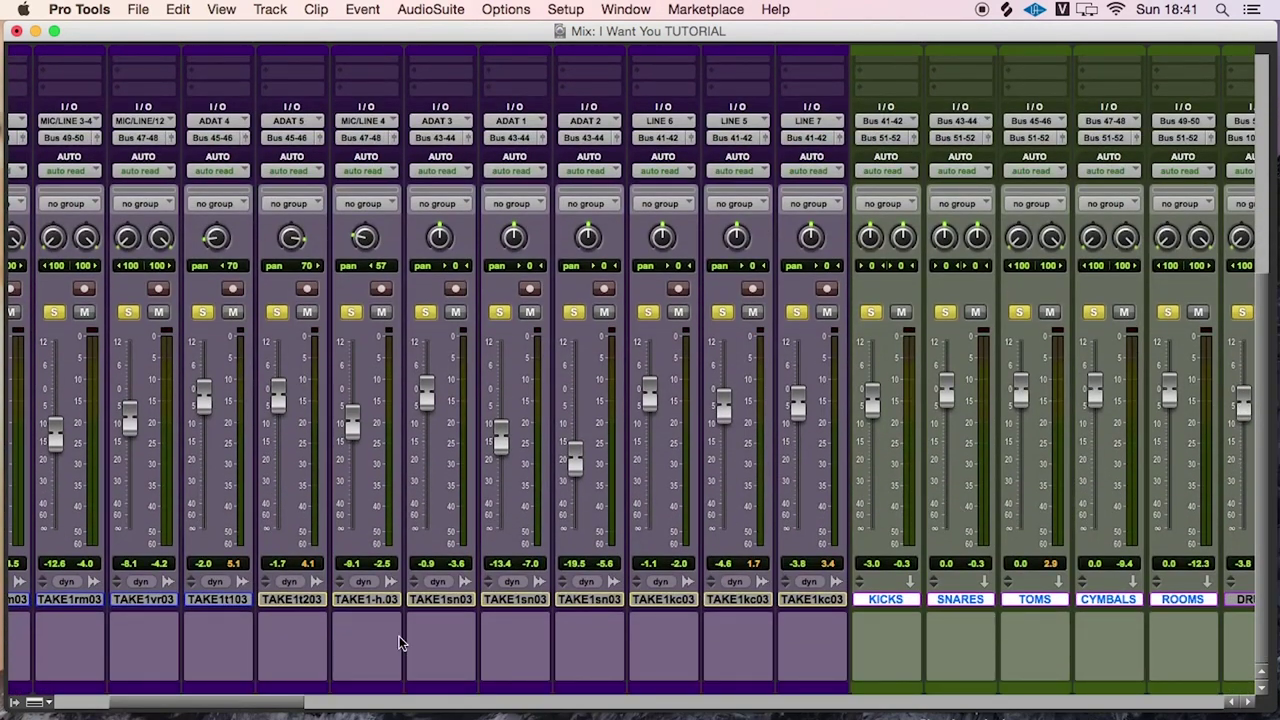
{"action": "left_click_drag", "start_coordinate": [199, 703], "coordinate": [230, 703]}
{"action": "left_click_drag", "start_coordinate": [613, 602], "coordinate": [327, 606]}
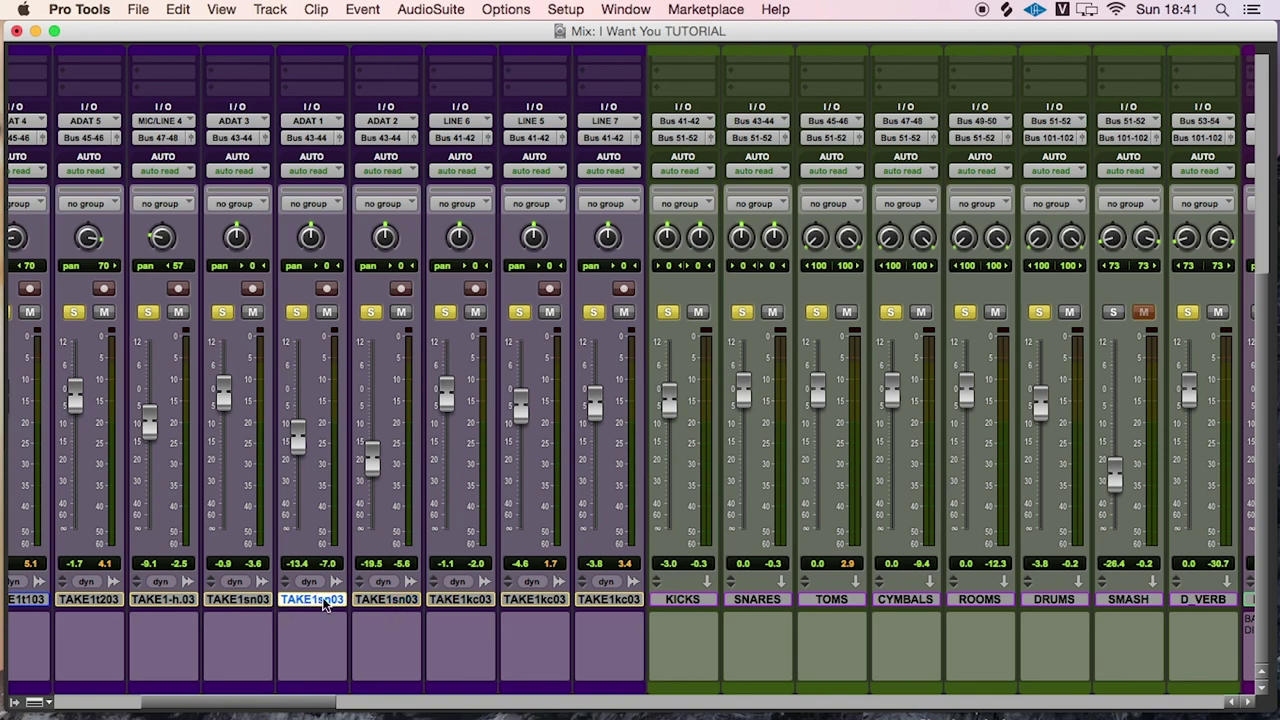
{"action": "left_click_drag", "start_coordinate": [316, 705], "coordinate": [311, 700]}
{"action": "left_click_drag", "start_coordinate": [229, 706], "coordinate": [192, 710]}
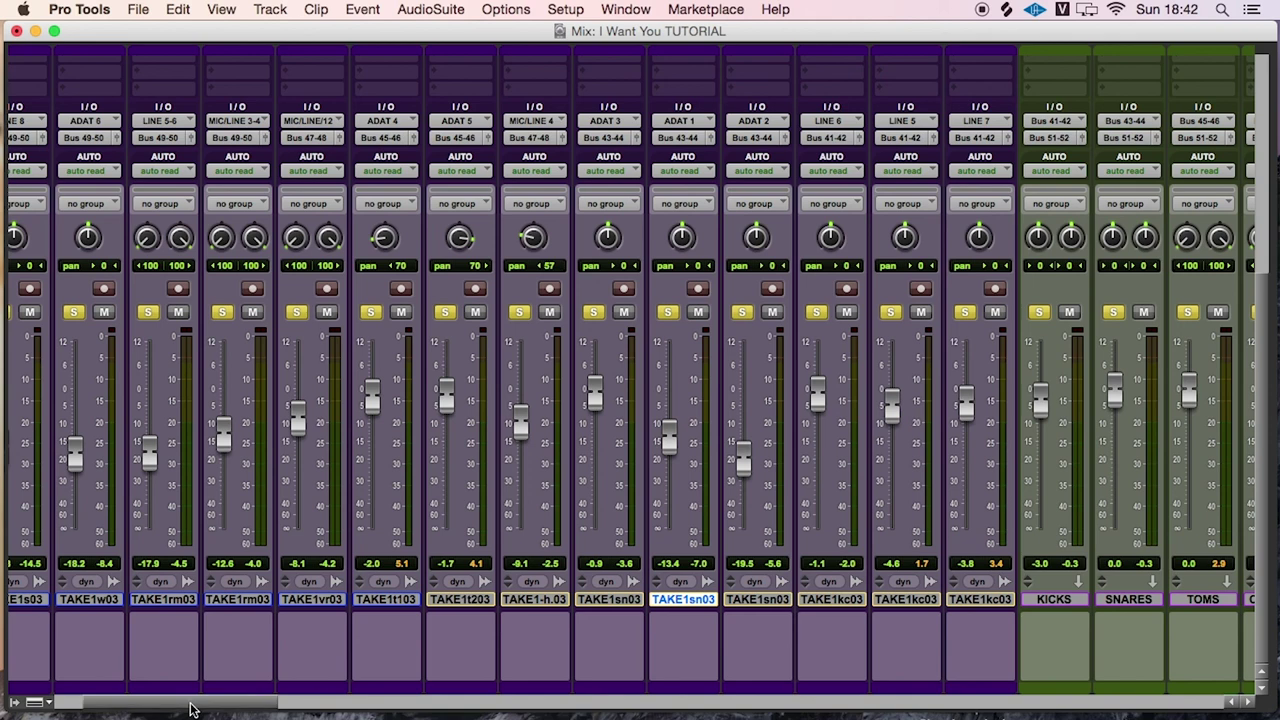
{"action": "left_click_drag", "start_coordinate": [190, 710], "coordinate": [126, 703]}
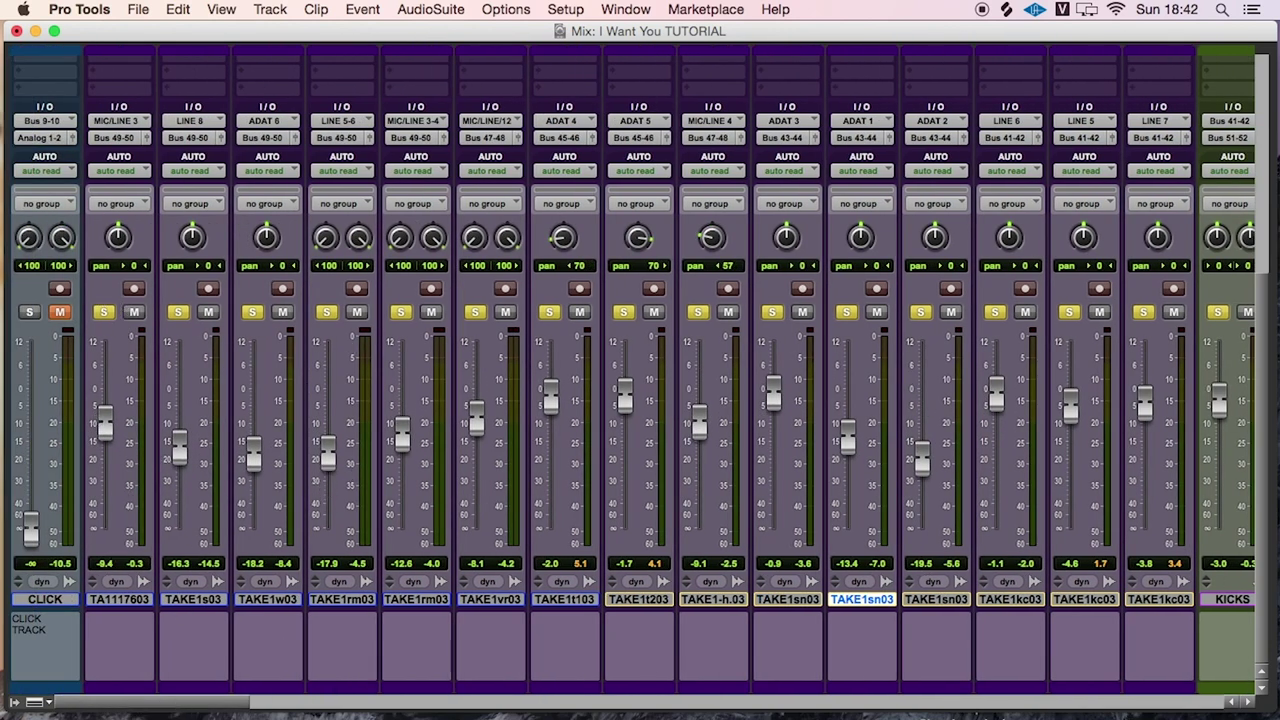
{"action": "left_click_drag", "start_coordinate": [104, 702], "coordinate": [157, 703]}
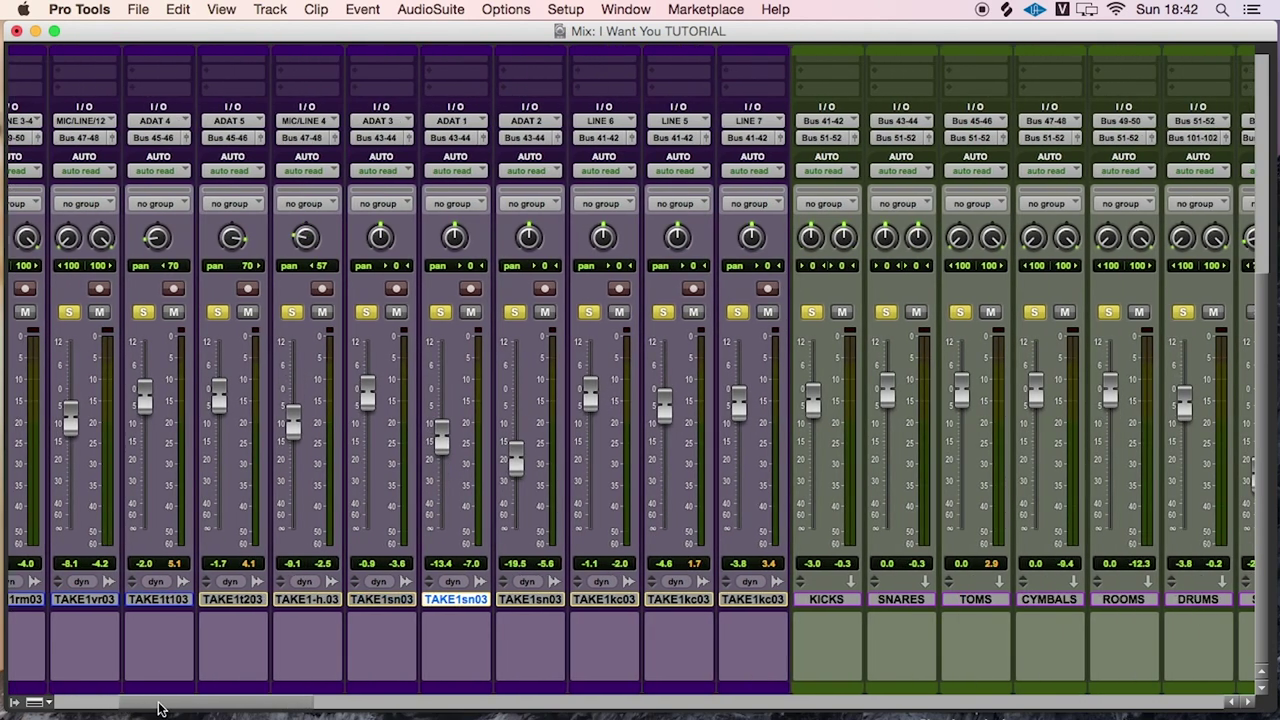
{"action": "left_click_drag", "start_coordinate": [157, 707], "coordinate": [166, 707]}
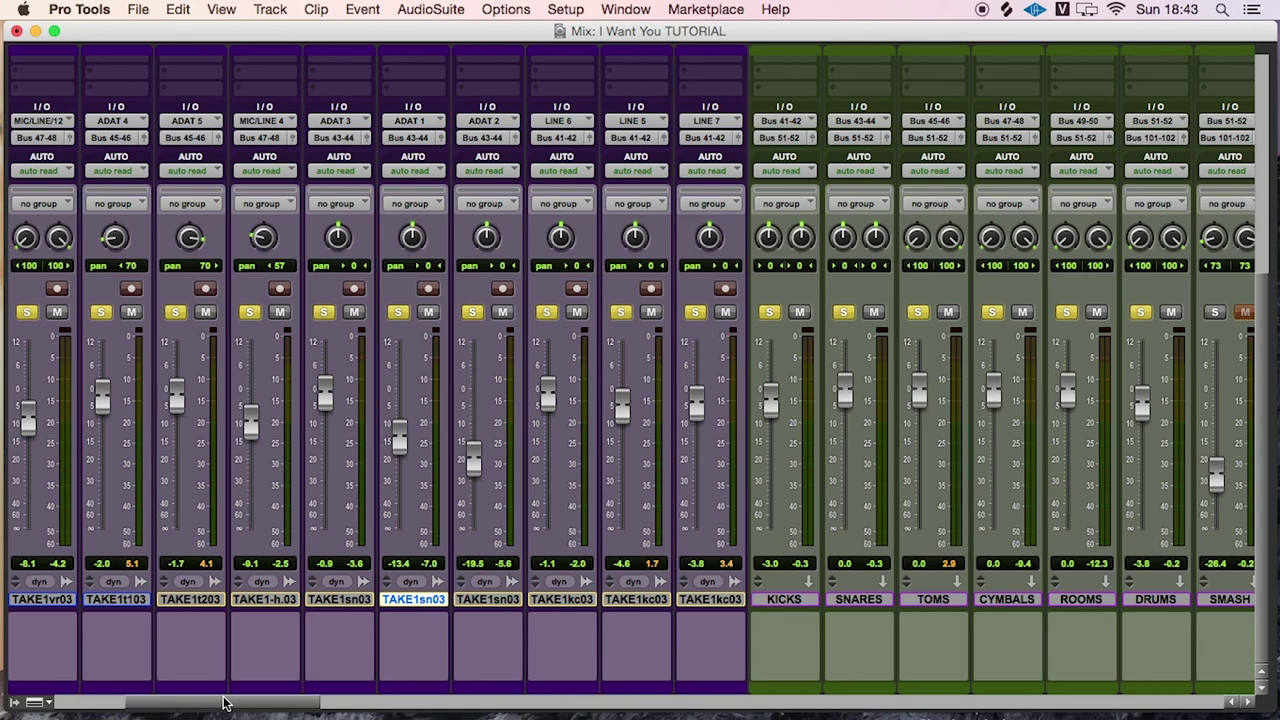
{"action": "mouse_move", "coordinate": [223, 705]}
{"action": "left_mouse_down"}
{"action": "mouse_move", "coordinate": [257, 705]}
{"action": "mouse_move", "coordinate": [246, 706]}
{"action": "left_mouse_up"}
{"action": "left_click_drag", "start_coordinate": [1270, 630], "coordinate": [1270, 373]}
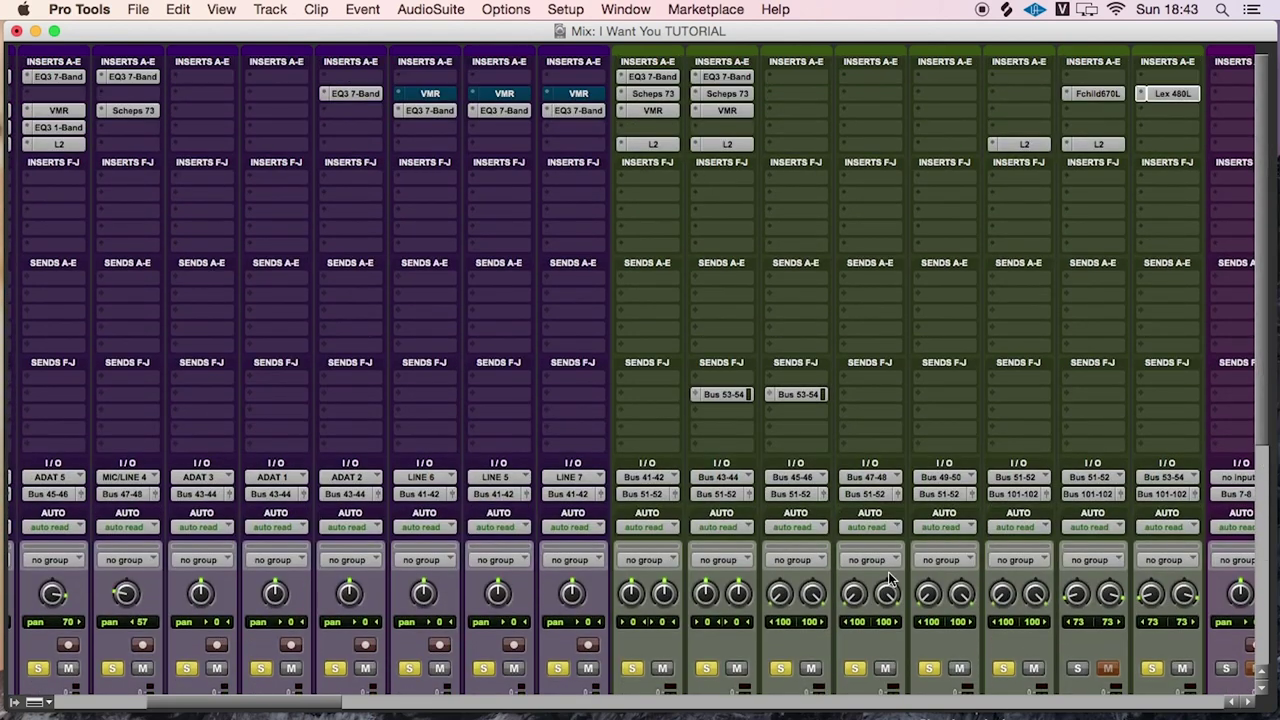
{"action": "left_click_drag", "start_coordinate": [300, 705], "coordinate": [140, 700]}
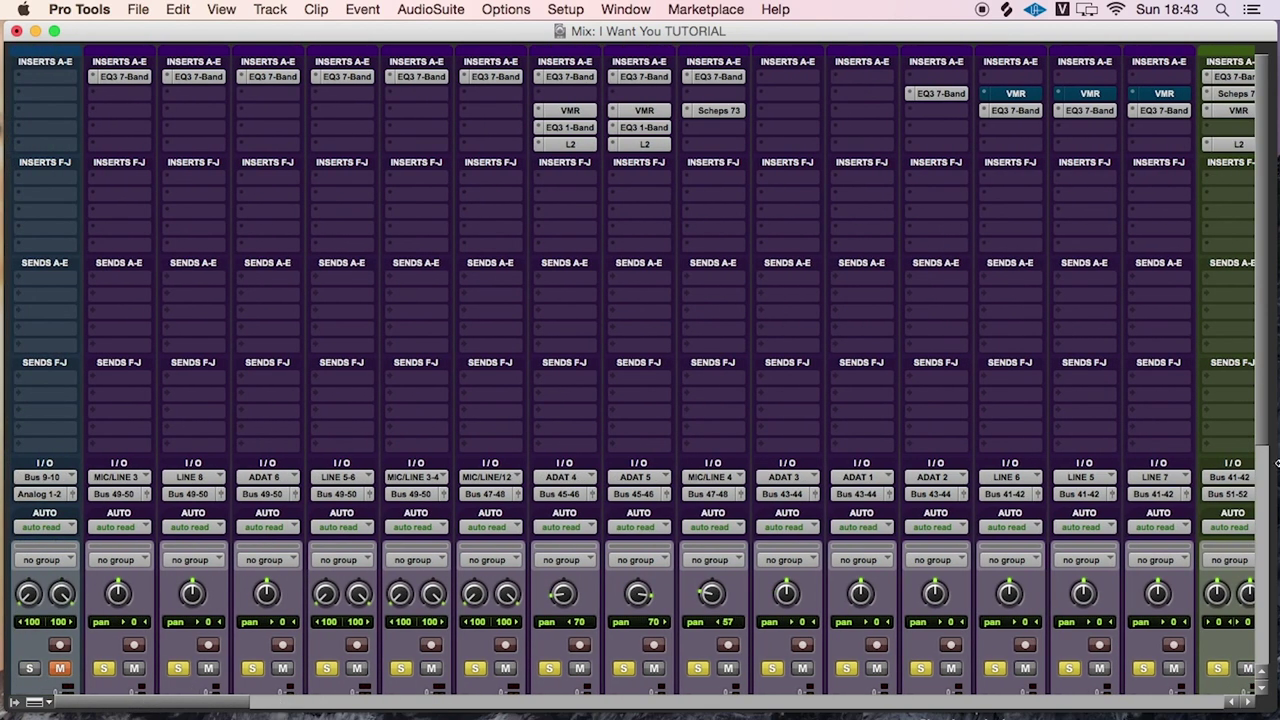
{"action": "left_click_drag", "start_coordinate": [1266, 432], "coordinate": [1266, 530]}
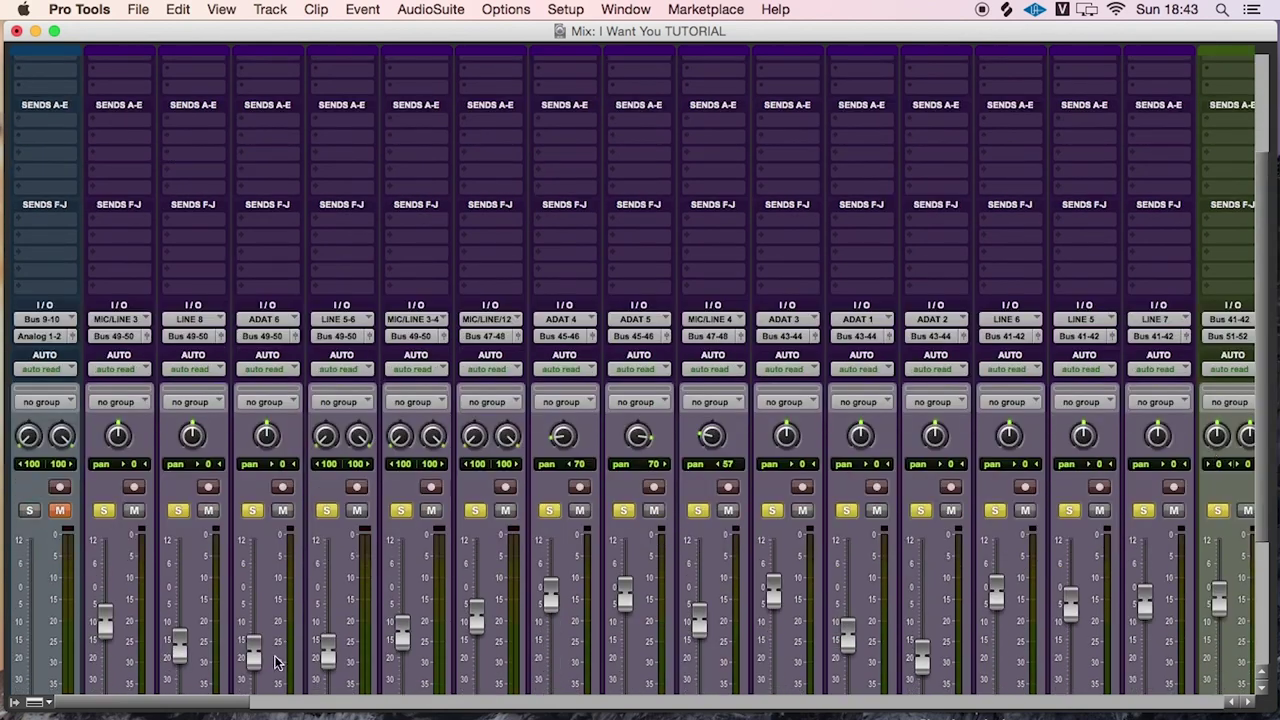
{"action": "left_click_drag", "start_coordinate": [1268, 447], "coordinate": [1267, 567]}
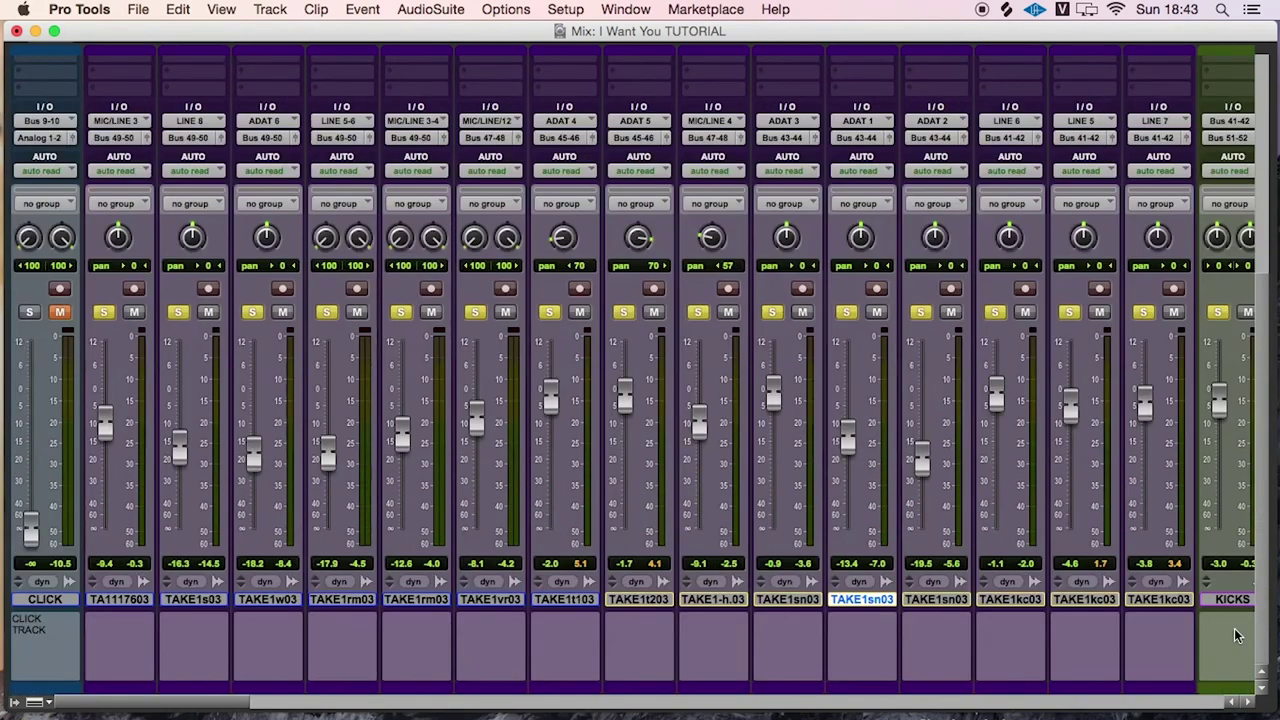
{"action": "left_click_drag", "start_coordinate": [172, 702], "coordinate": [243, 706]}
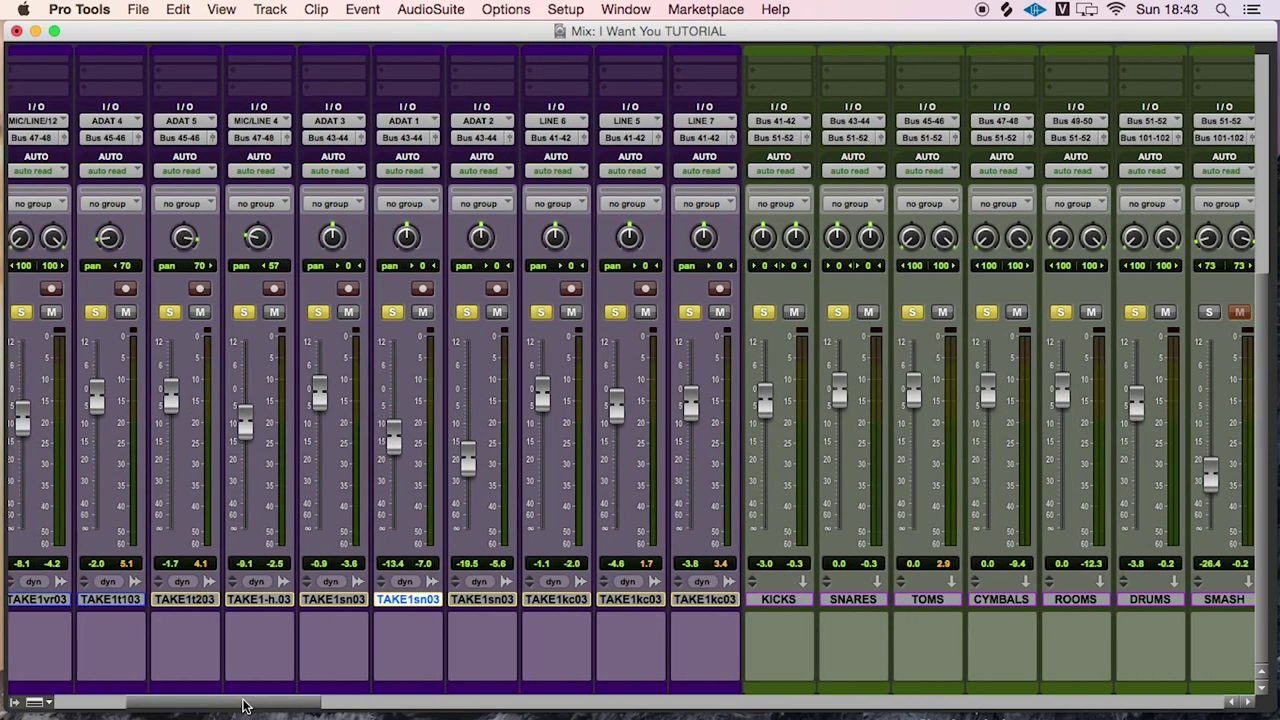